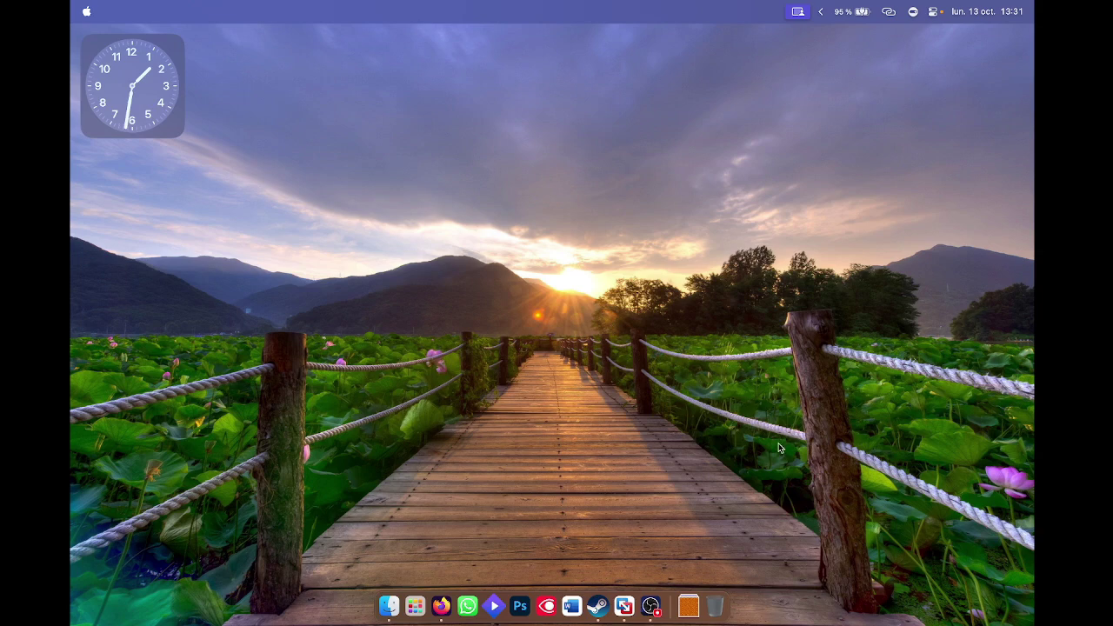
{"action": "left_click", "coordinate": [415, 604]}
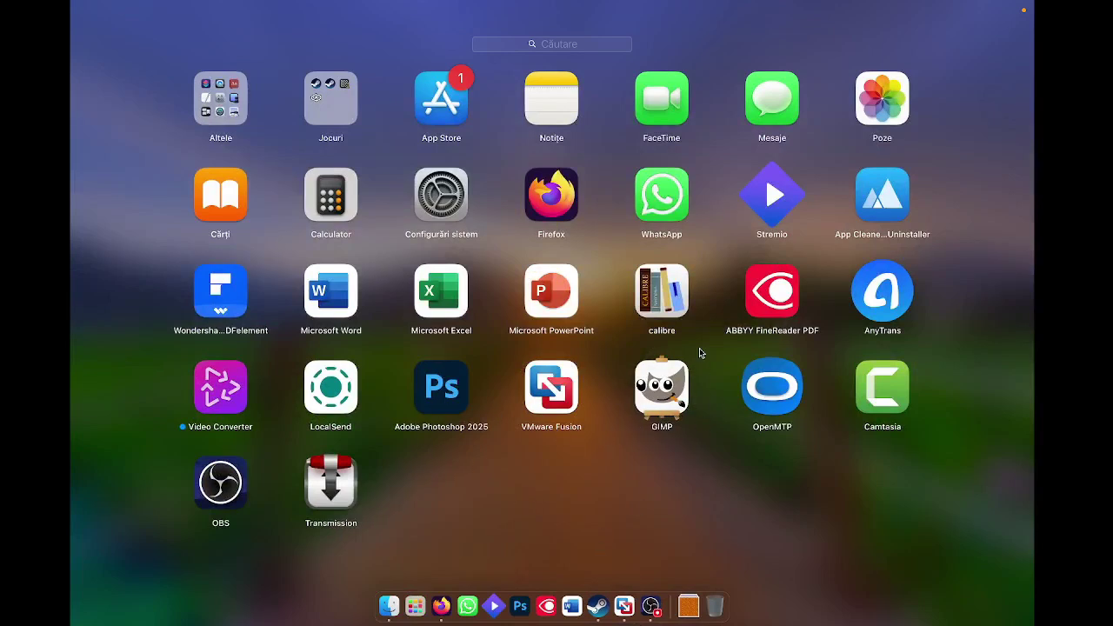
{"action": "left_click", "coordinate": [598, 532]}
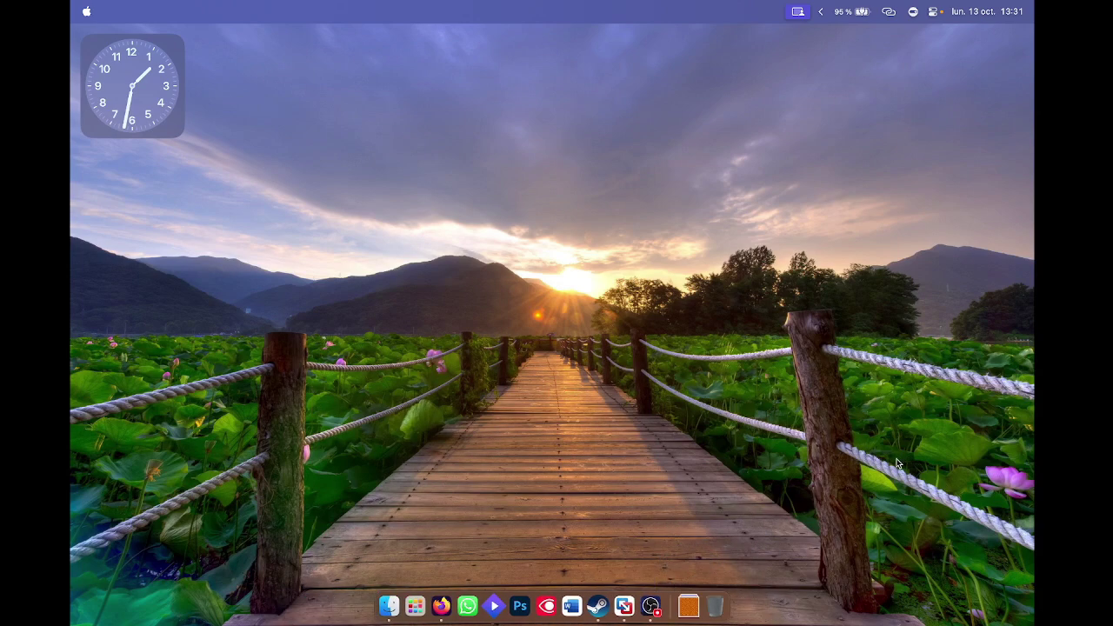
- Switch to Firefox and examine the prompt and striped meadow grass texture in the Google Gemini conversation
{"action": "key", "text": "ctrl+Right"}
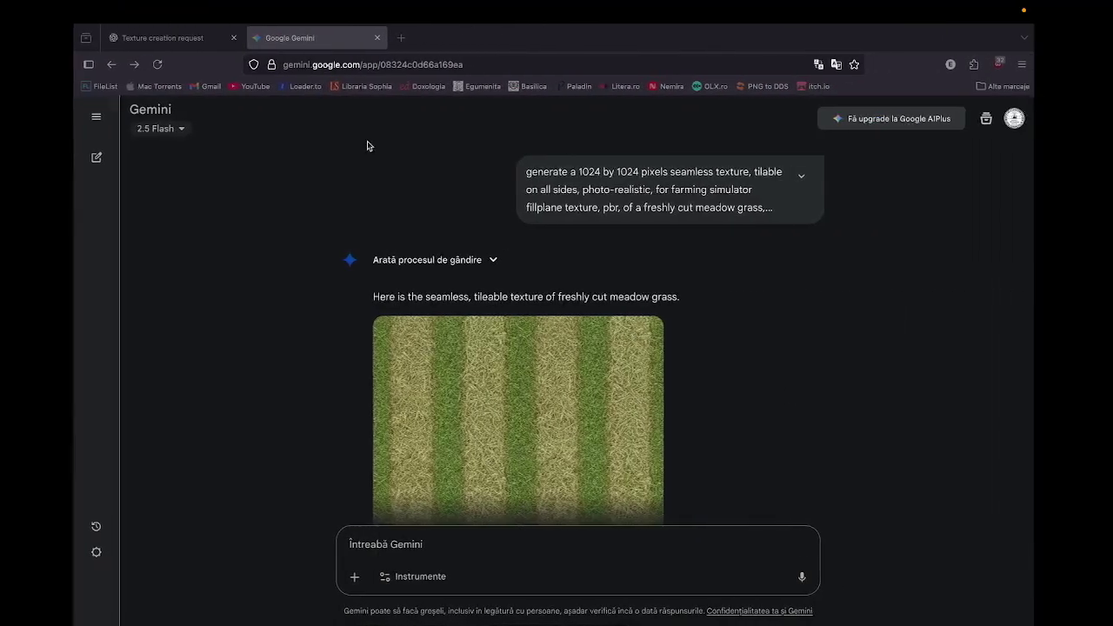
{"action": "left_click", "coordinate": [185, 38]}
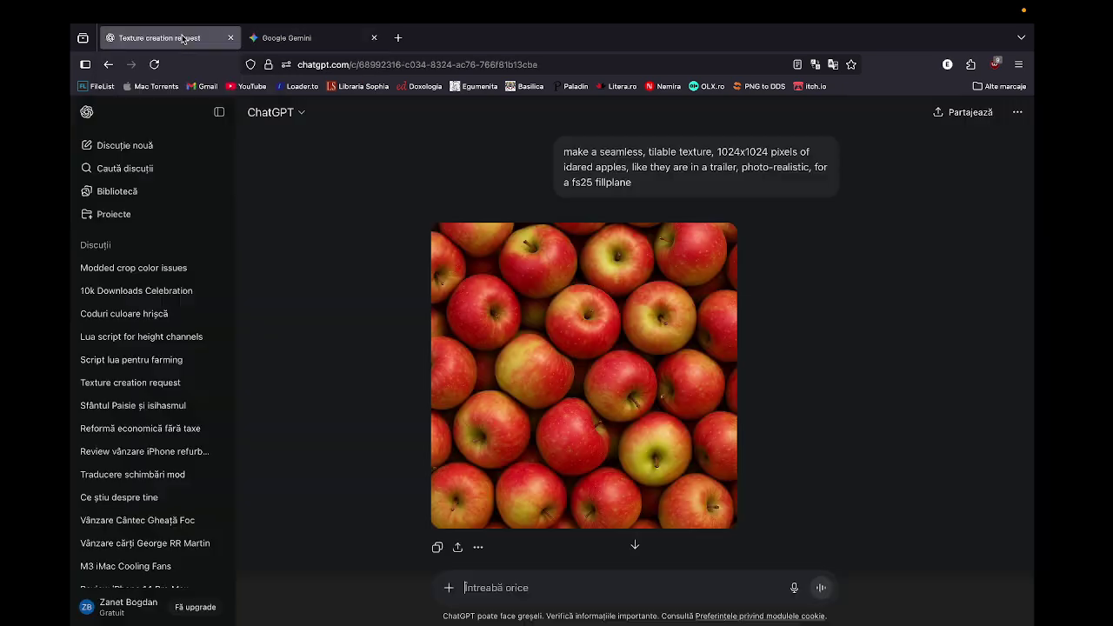
{"action": "left_click", "coordinate": [325, 42]}
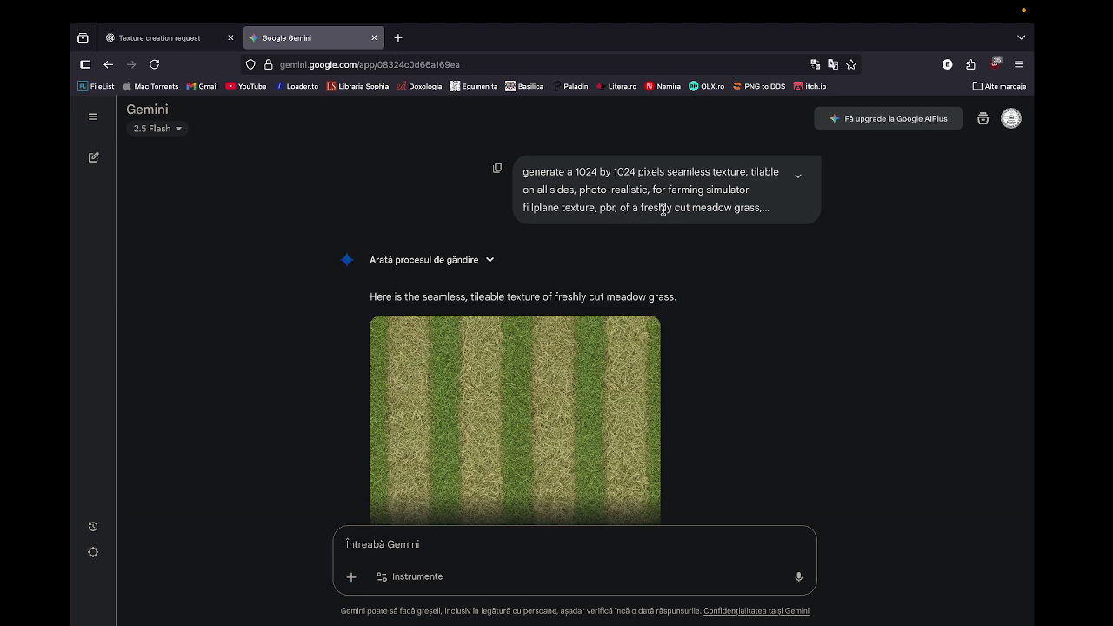
{"action": "scroll", "coordinate": [607, 247], "scroll_direction": "down", "scroll_amount": 2}
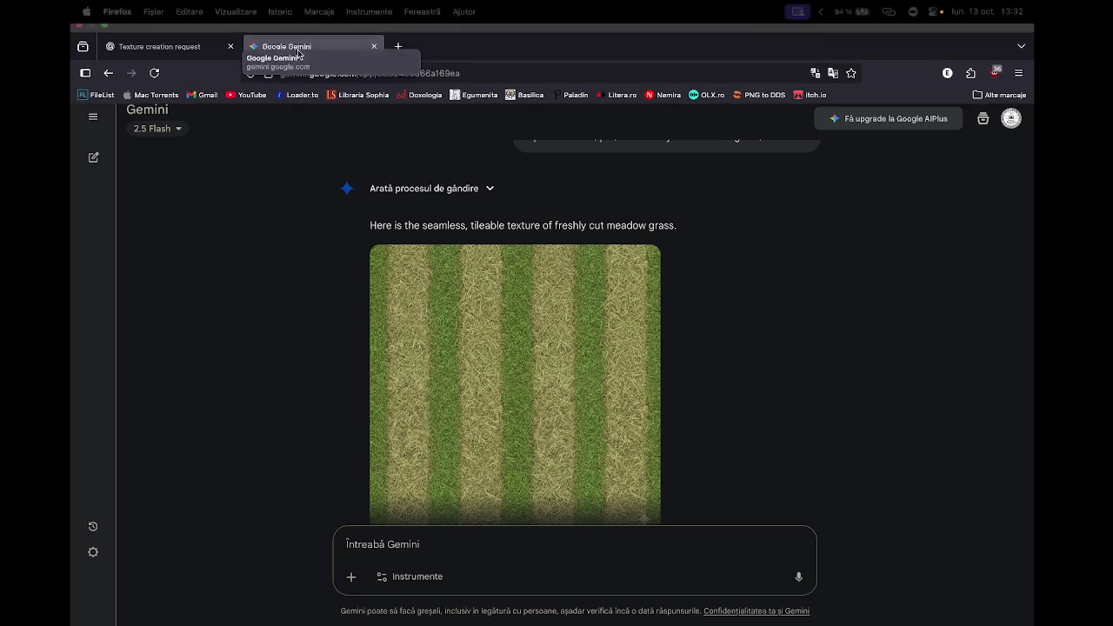
{"action": "scroll", "coordinate": [435, 277], "scroll_direction": "down", "scroll_amount": 2}
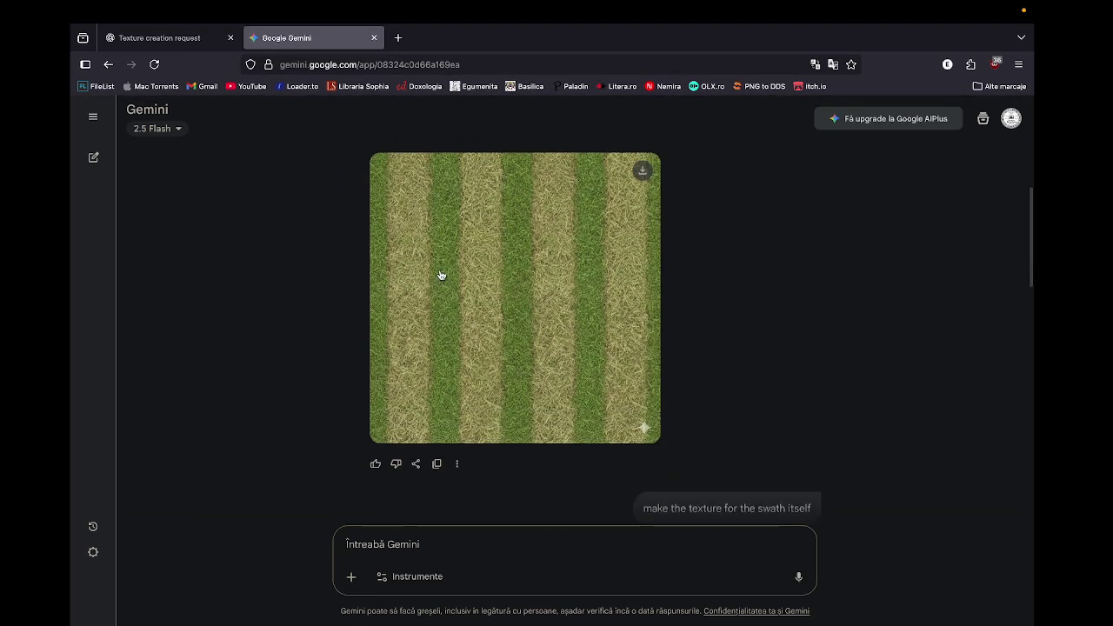
{"action": "scroll", "coordinate": [439, 277], "scroll_direction": "up", "scroll_amount": 1}
{"action": "scroll", "coordinate": [443, 273], "scroll_direction": "up", "scroll_amount": 1}
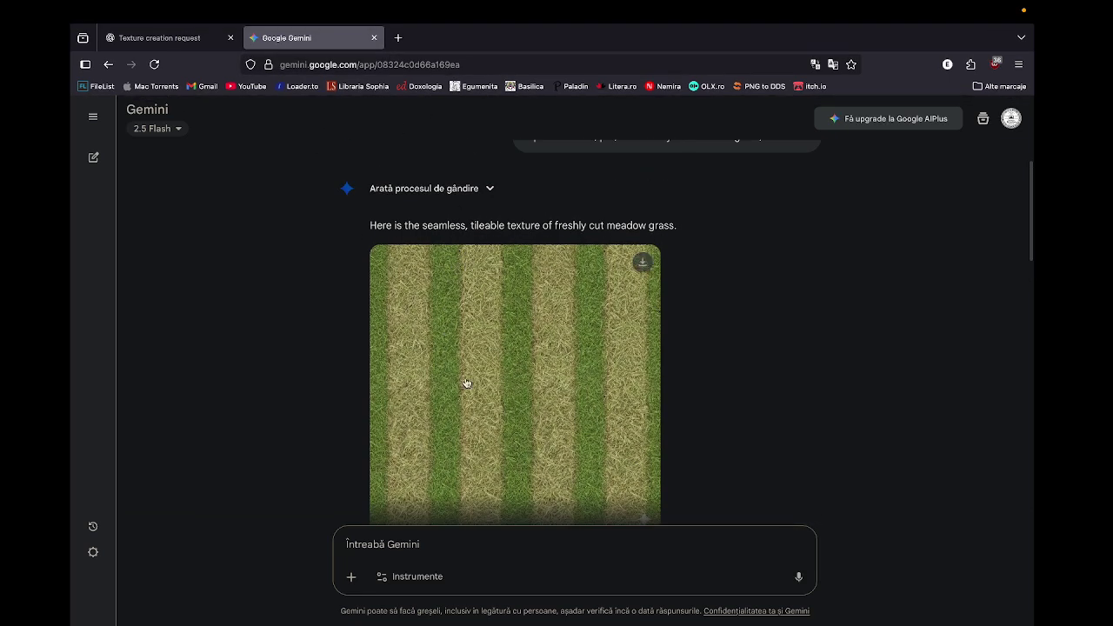
{"action": "scroll", "coordinate": [439, 282], "scroll_direction": "down", "scroll_amount": 1}
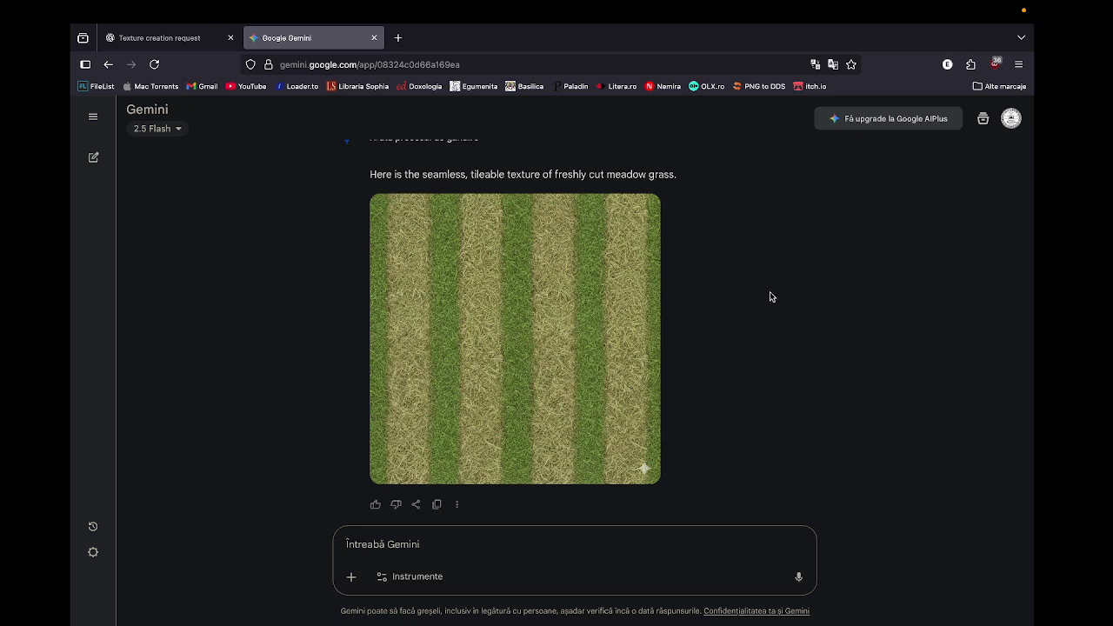
{"action": "scroll", "coordinate": [770, 297], "scroll_direction": "up", "scroll_amount": 2}
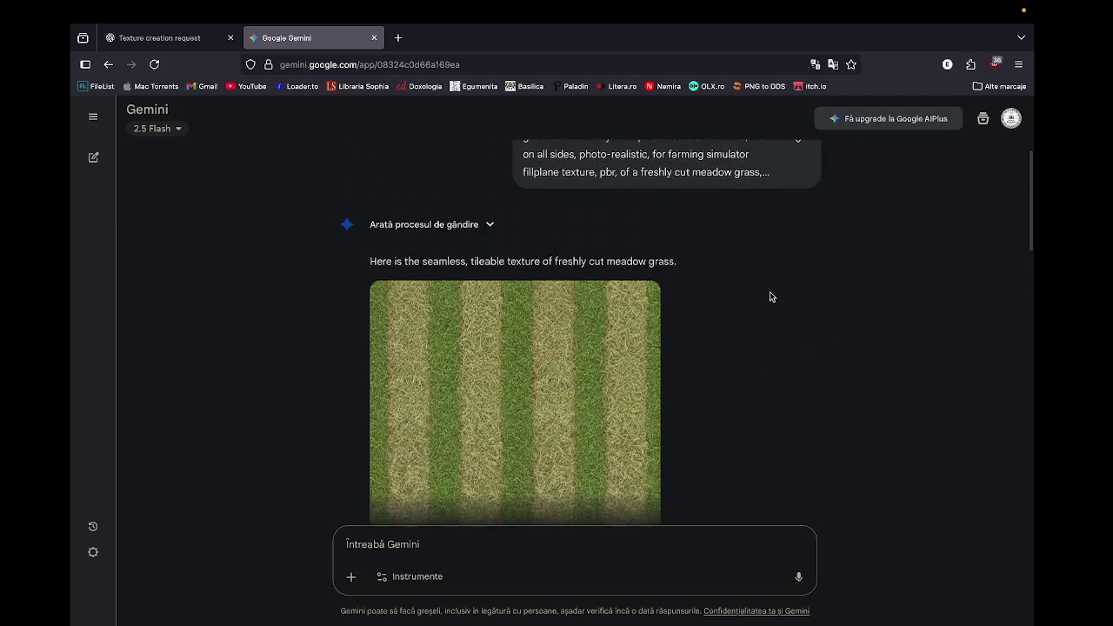
{"action": "scroll", "coordinate": [770, 297], "scroll_direction": "down", "scroll_amount": 3}
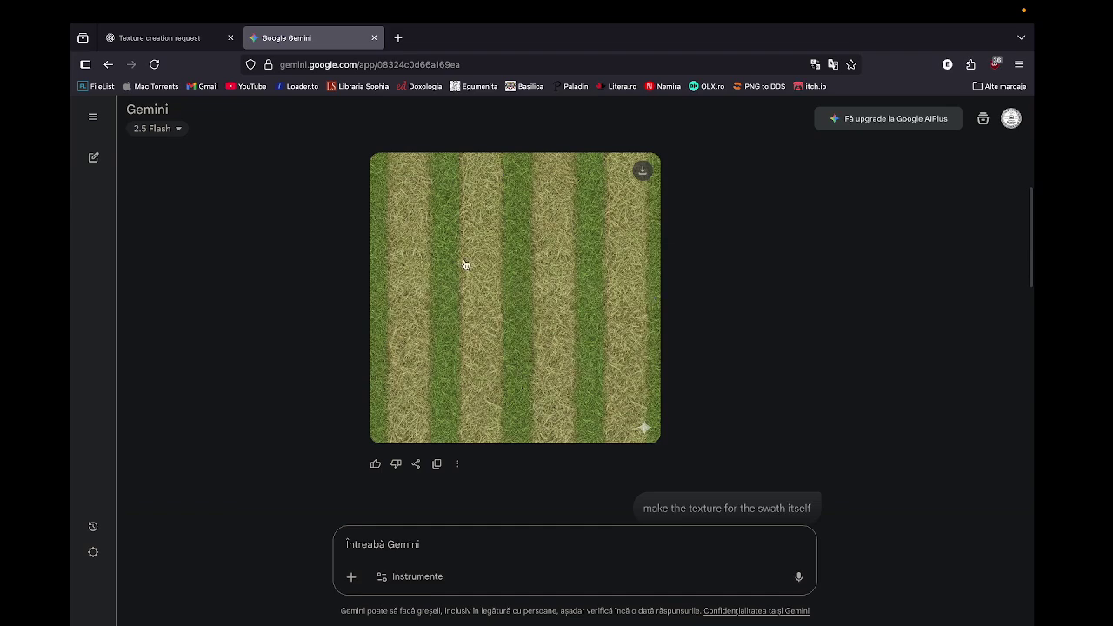
{"action": "scroll", "coordinate": [633, 327], "scroll_direction": "down", "scroll_amount": 2}
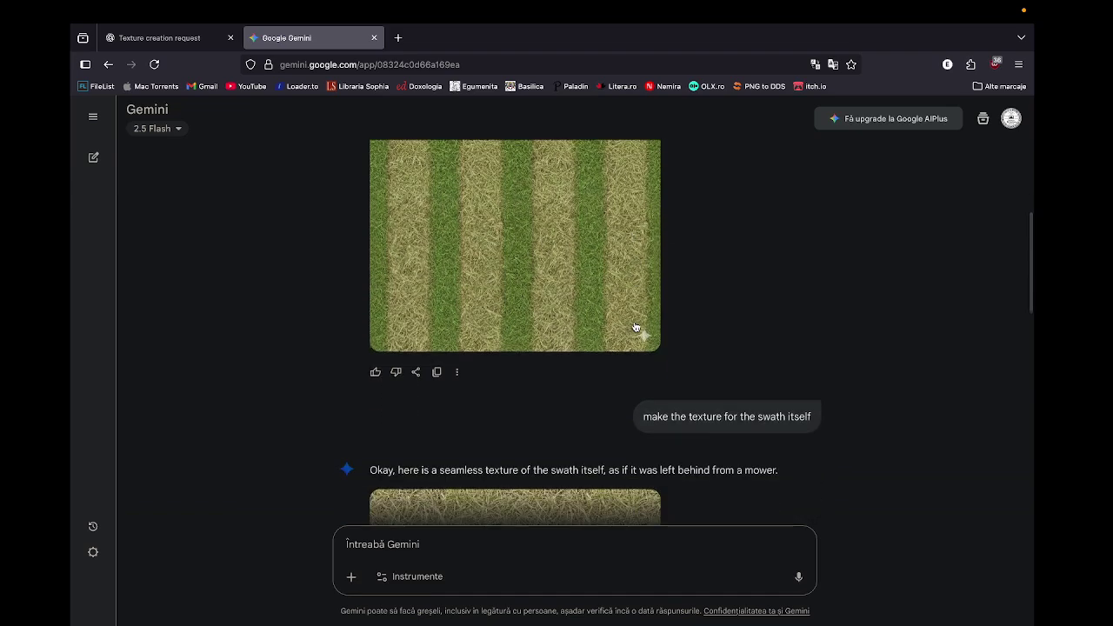
- Examine Gemini's follow-up swath textures, viewing the fresh-cut one enlarged, and close the Gemini page
{"action": "scroll", "coordinate": [635, 327], "scroll_direction": "down", "scroll_amount": 5}
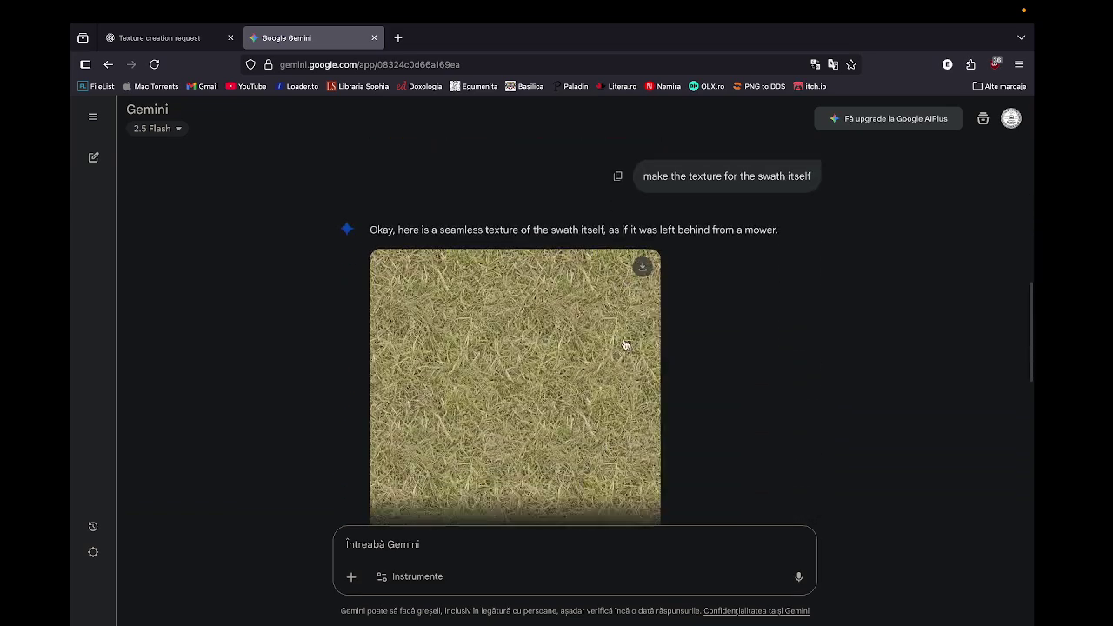
{"action": "scroll", "coordinate": [625, 345], "scroll_direction": "down", "scroll_amount": 2}
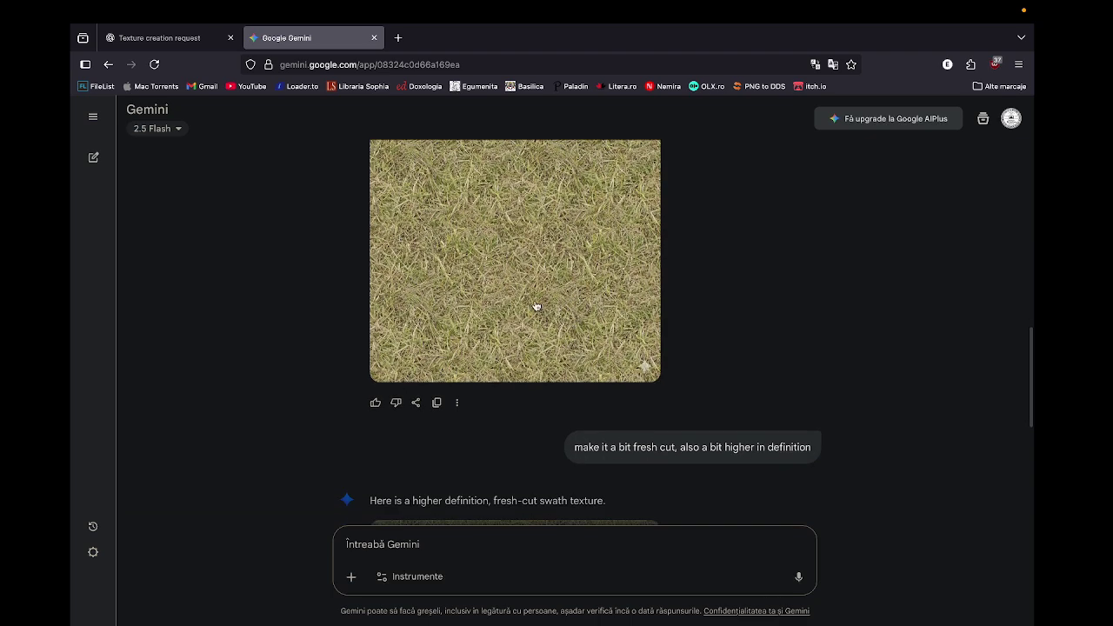
{"action": "scroll", "coordinate": [557, 359], "scroll_direction": "down", "scroll_amount": 3}
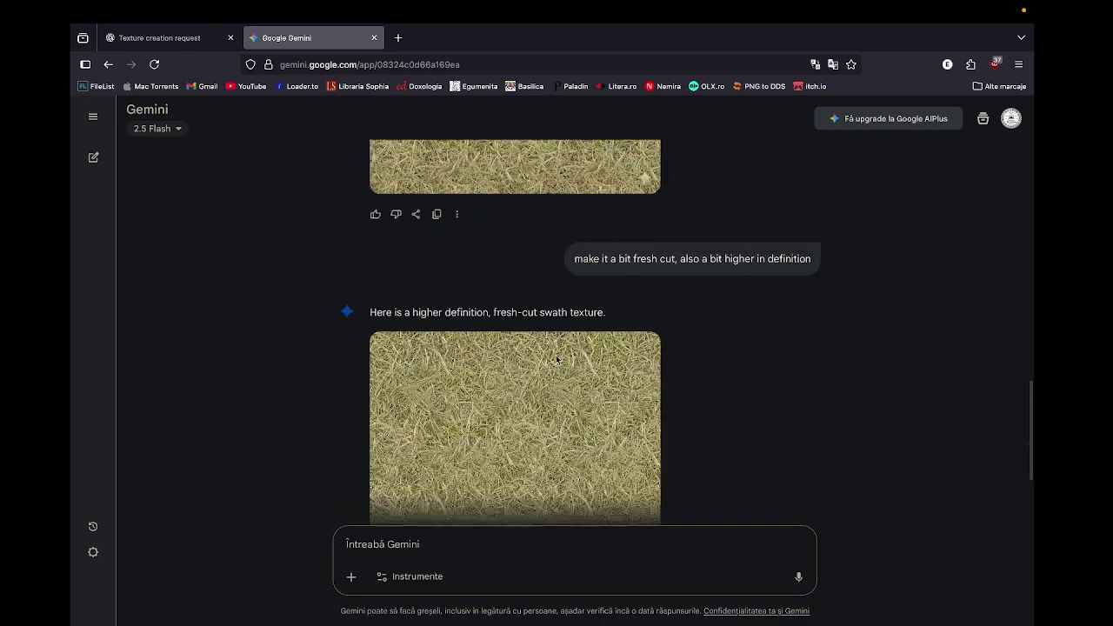
{"action": "scroll", "coordinate": [557, 359], "scroll_direction": "down", "scroll_amount": 3}
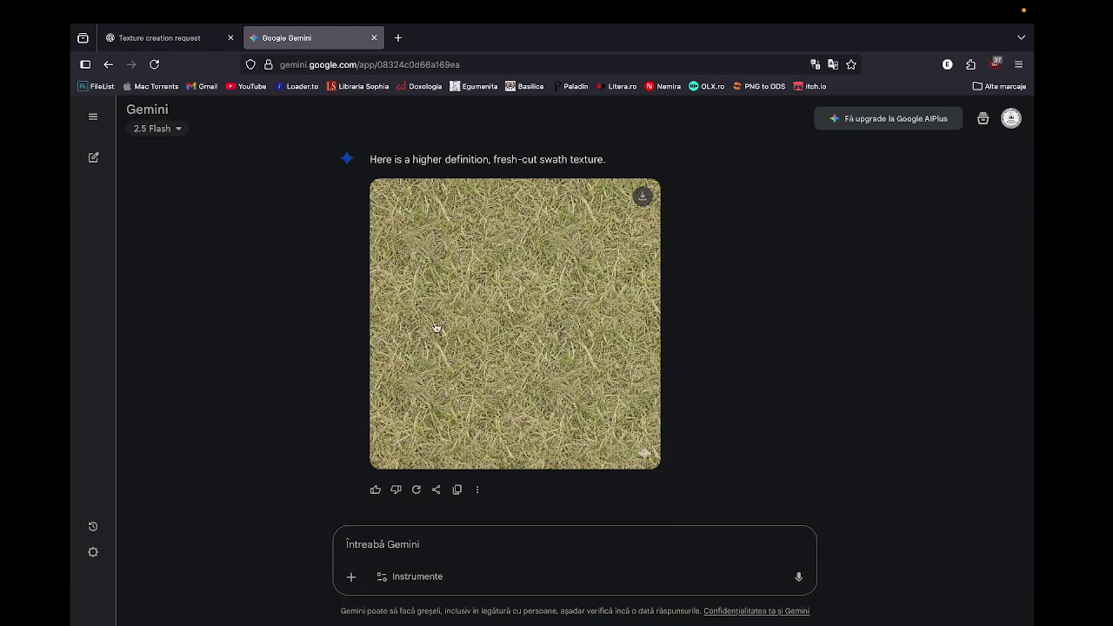
{"action": "left_click", "coordinate": [626, 440]}
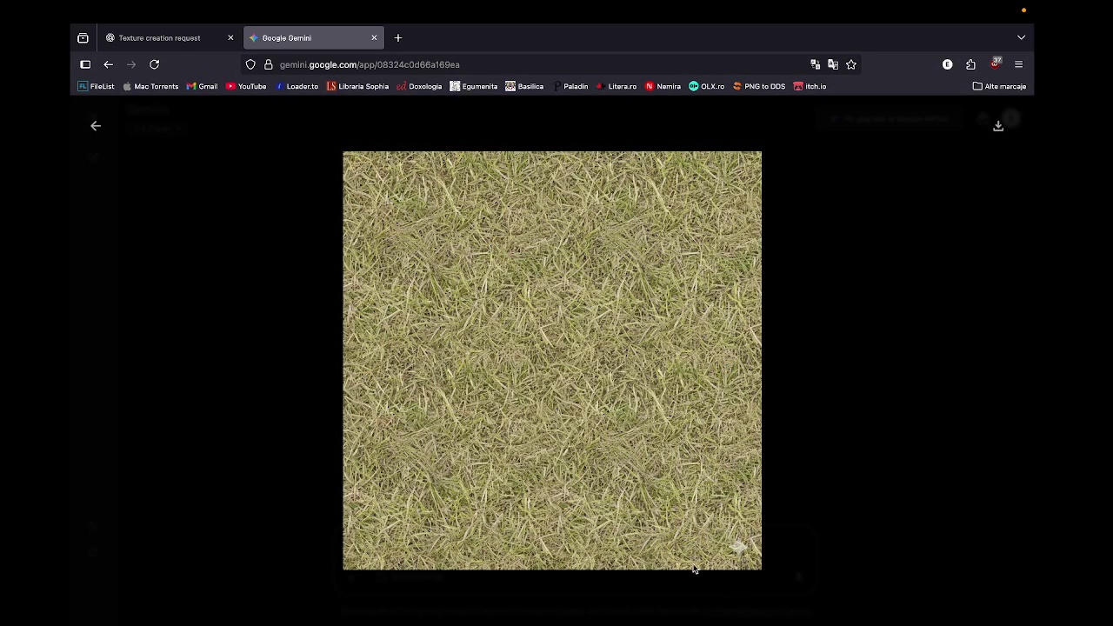
{"action": "left_click", "coordinate": [885, 319]}
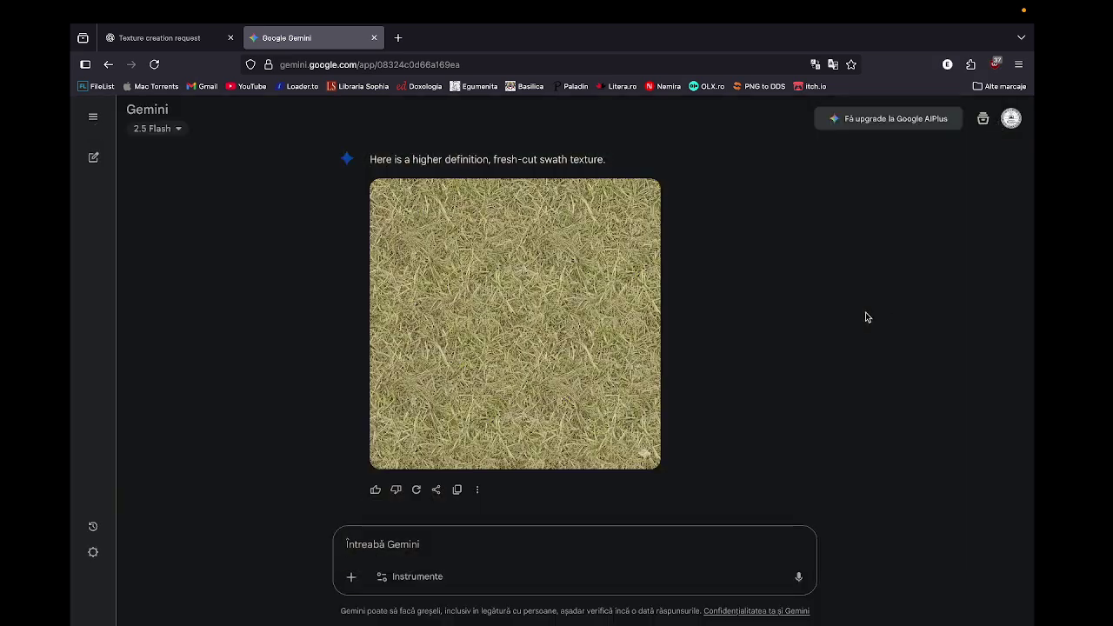
{"action": "left_click", "coordinate": [374, 38]}
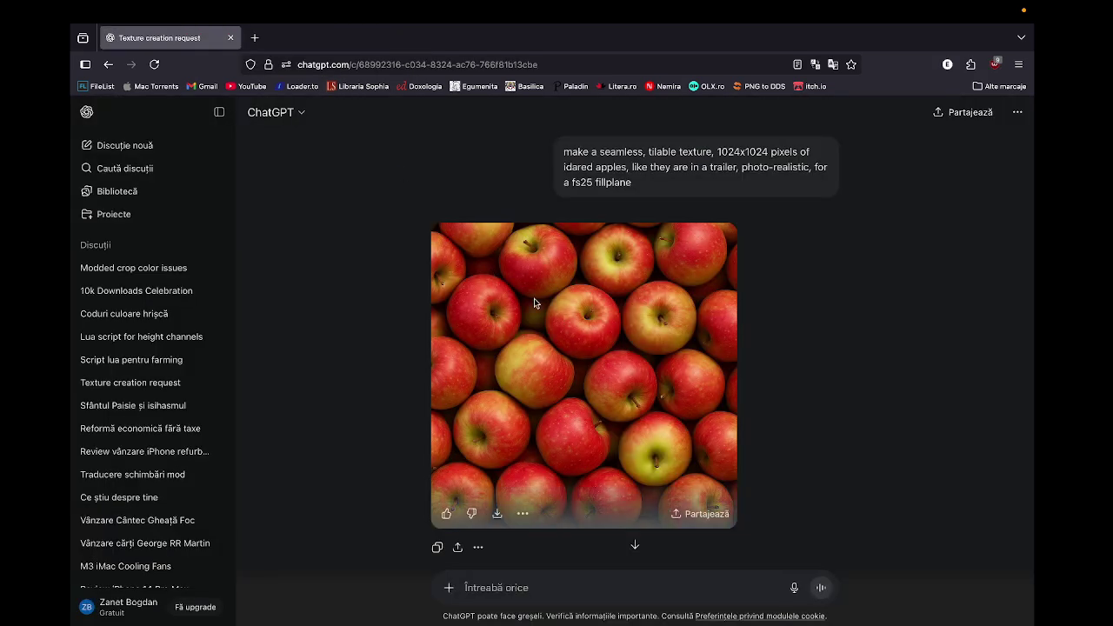
- Review the ChatGPT prompt for a 1024x1024 seamless Idared apple fillplane texture and its first generated image
{"action": "scroll", "coordinate": [675, 256], "scroll_direction": "down", "scroll_amount": 3}
{"action": "scroll", "coordinate": [675, 256], "scroll_direction": "up", "scroll_amount": 3}
{"action": "scroll", "coordinate": [675, 256], "scroll_direction": "down", "scroll_amount": 3}
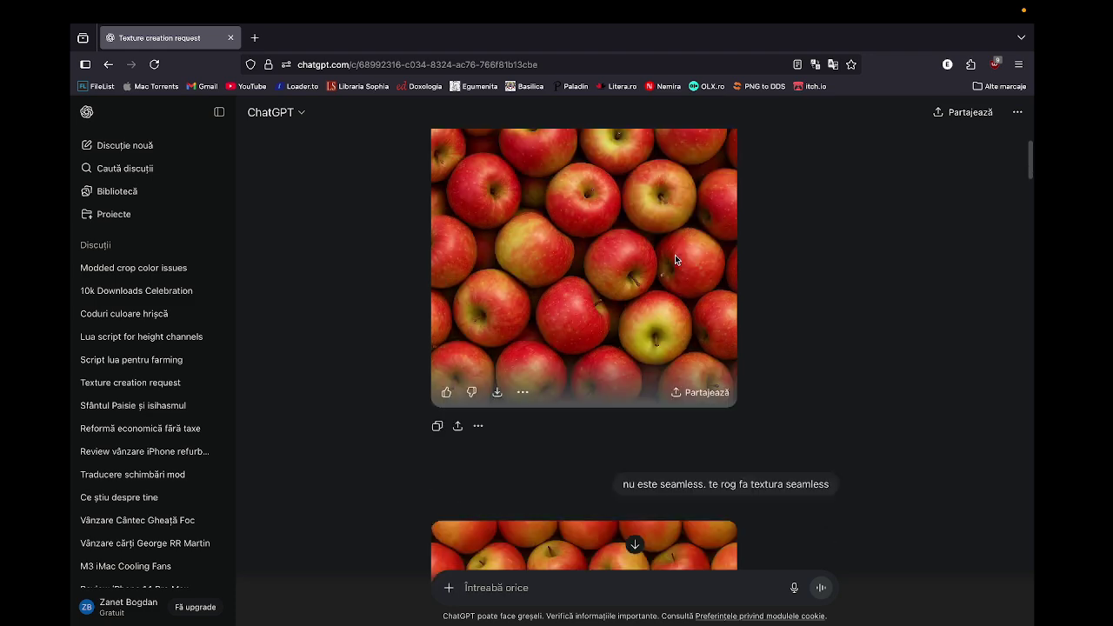
{"action": "scroll", "coordinate": [675, 255], "scroll_direction": "up", "scroll_amount": 3}
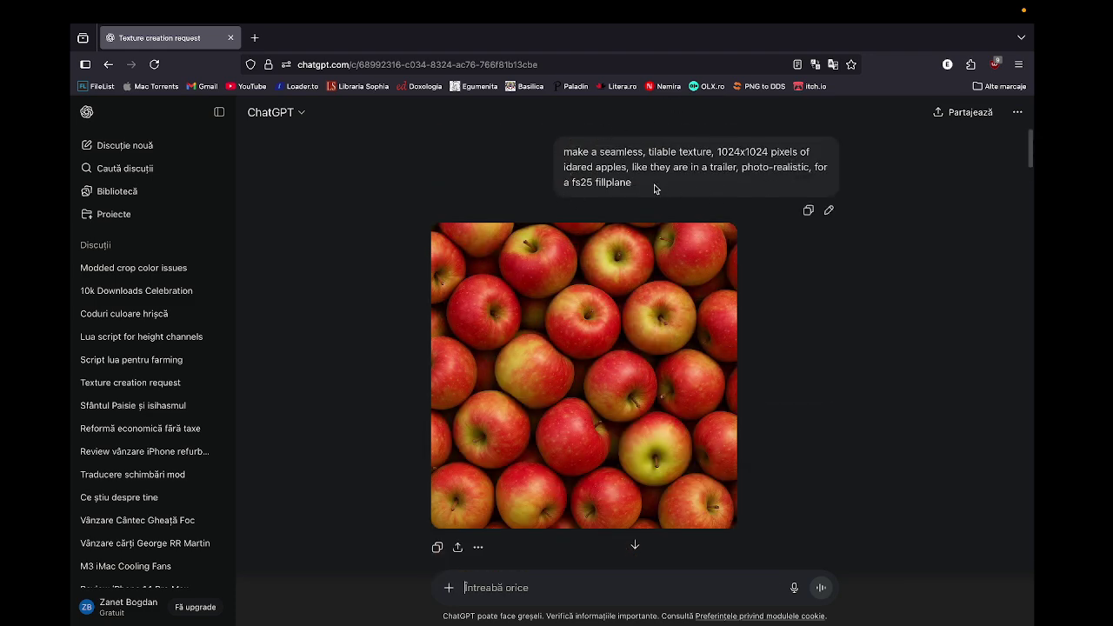
{"action": "scroll", "coordinate": [631, 256], "scroll_direction": "down", "scroll_amount": 6}
{"action": "scroll", "coordinate": [630, 246], "scroll_direction": "up", "scroll_amount": 6}
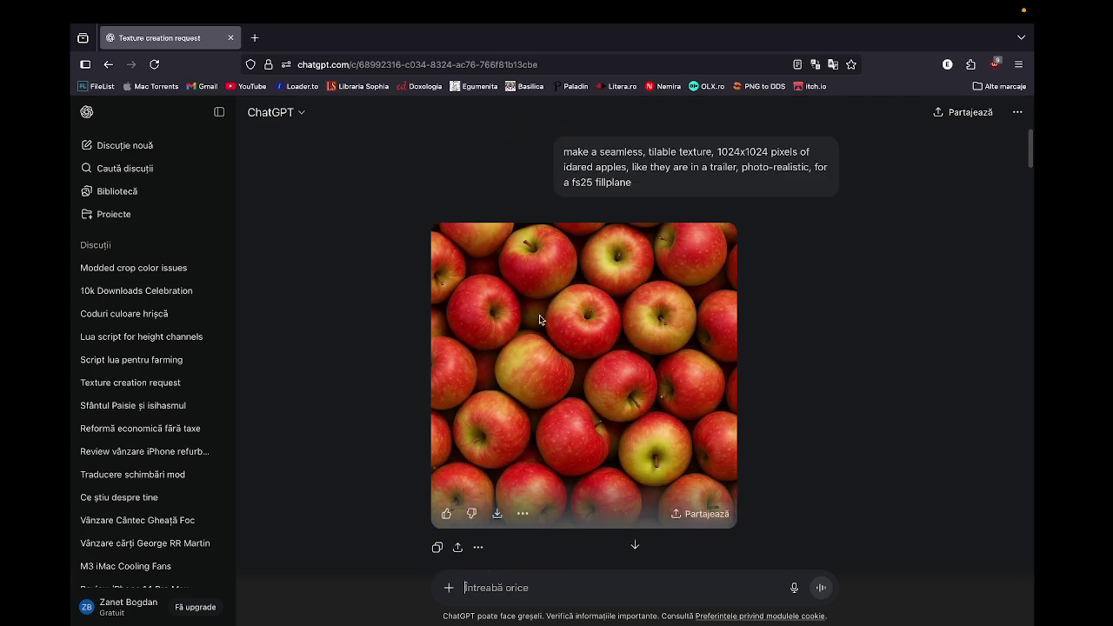
- Compare the regenerated seamless apple texture with the first apple image and the oranges texture further down the conversation
{"action": "scroll", "coordinate": [576, 405], "scroll_direction": "down", "scroll_amount": 10}
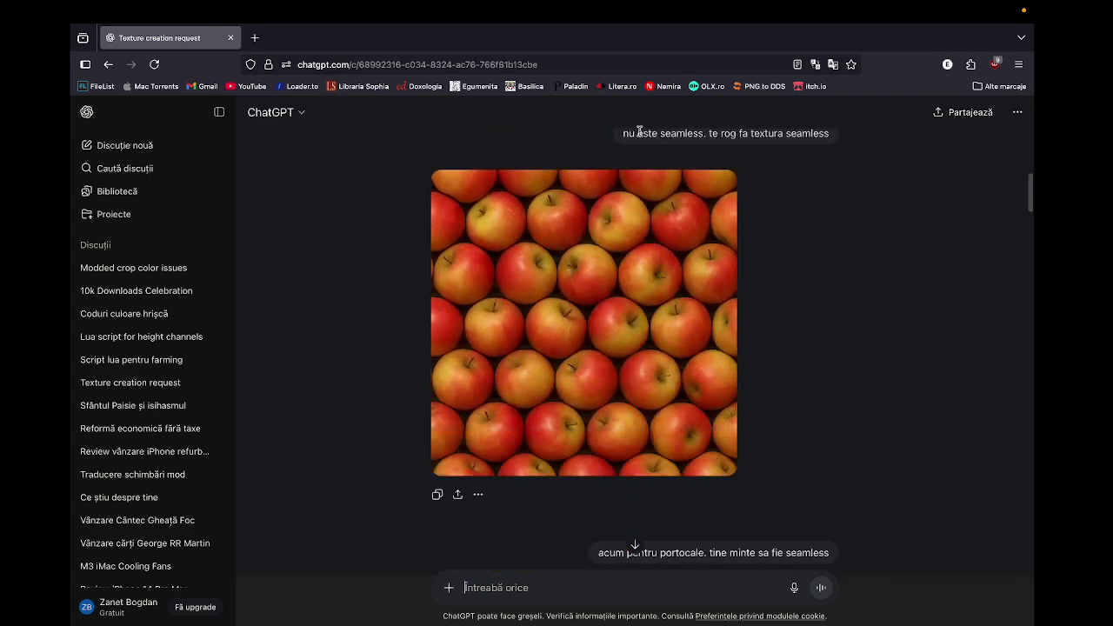
{"action": "scroll", "coordinate": [635, 157], "scroll_direction": "up", "scroll_amount": 1}
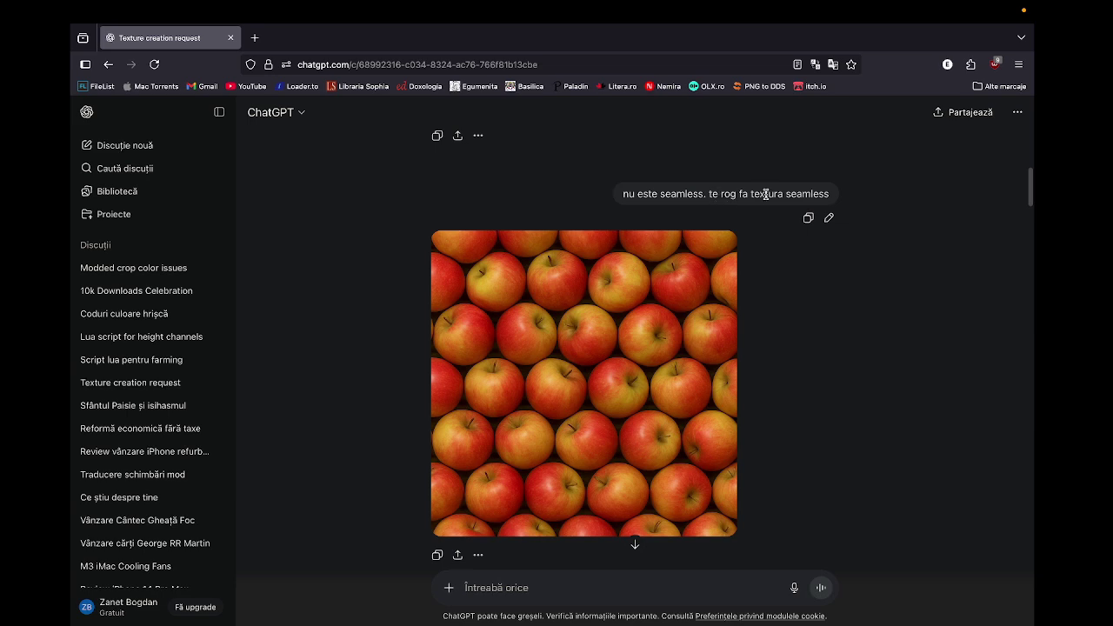
{"action": "scroll", "coordinate": [609, 343], "scroll_direction": "down", "scroll_amount": 5}
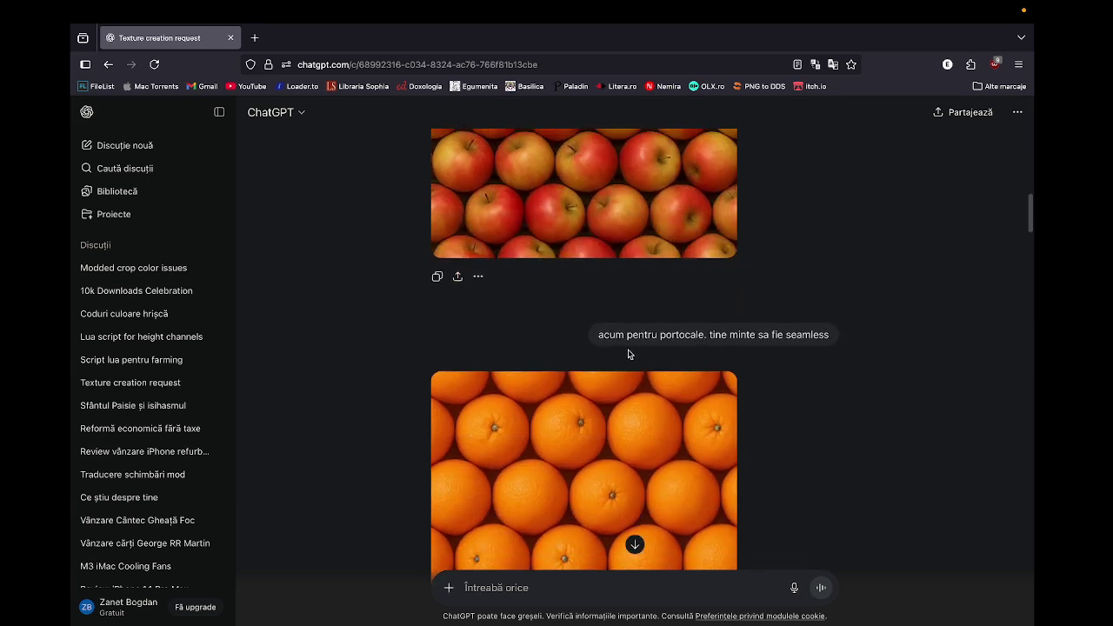
{"action": "scroll", "coordinate": [628, 350], "scroll_direction": "up", "scroll_amount": 3}
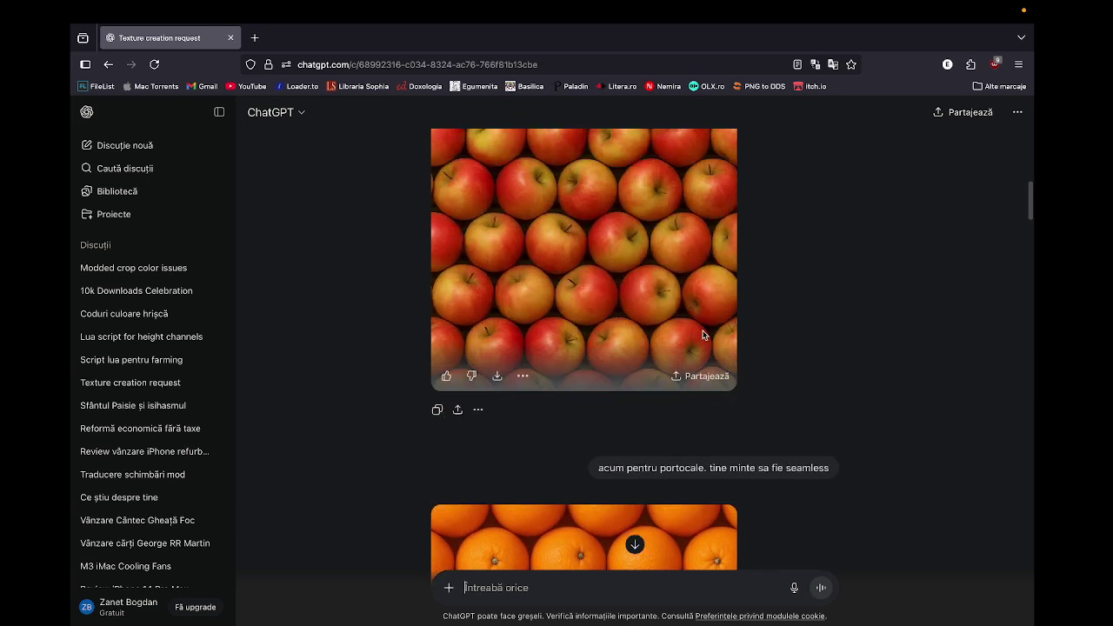
{"action": "scroll", "coordinate": [700, 334], "scroll_direction": "up", "scroll_amount": 2}
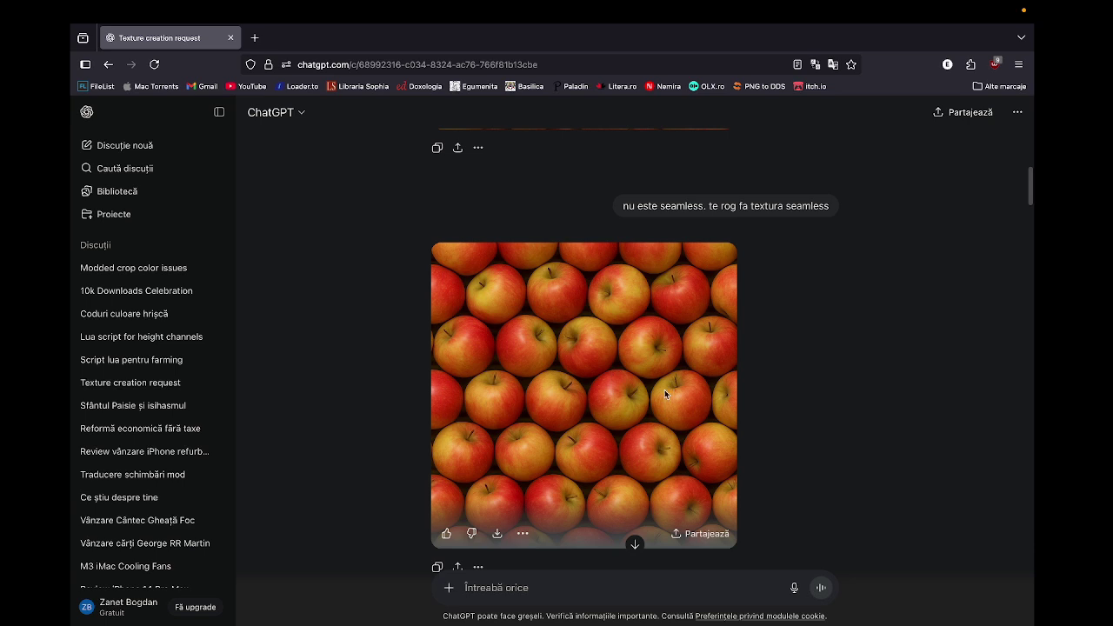
{"action": "scroll", "coordinate": [628, 345], "scroll_direction": "down", "scroll_amount": 3}
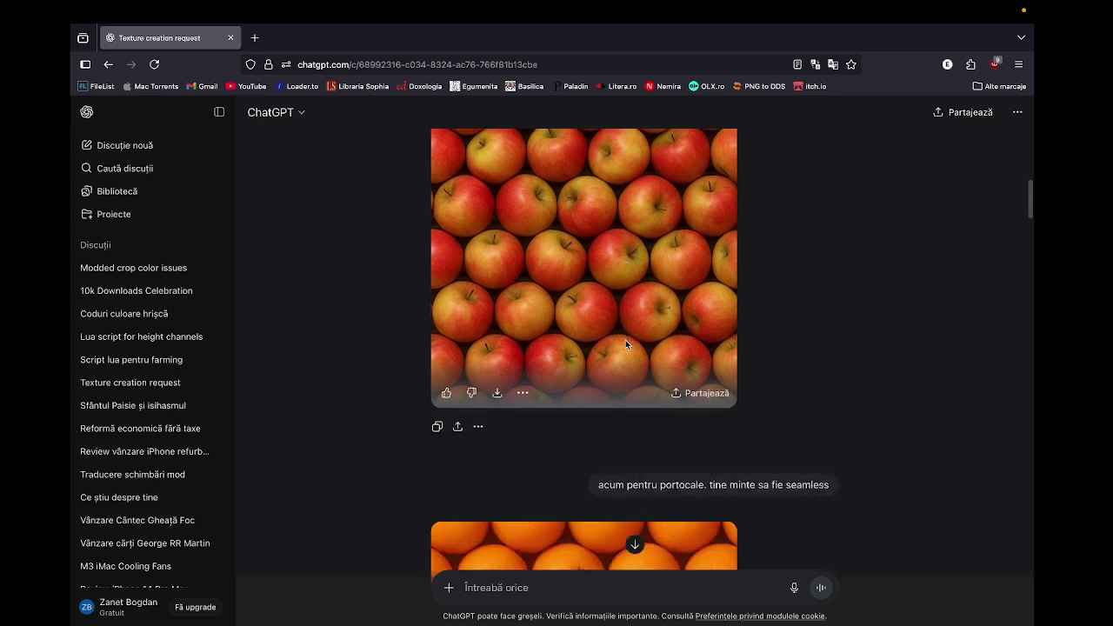
{"action": "scroll", "coordinate": [628, 315], "scroll_direction": "up", "scroll_amount": 2}
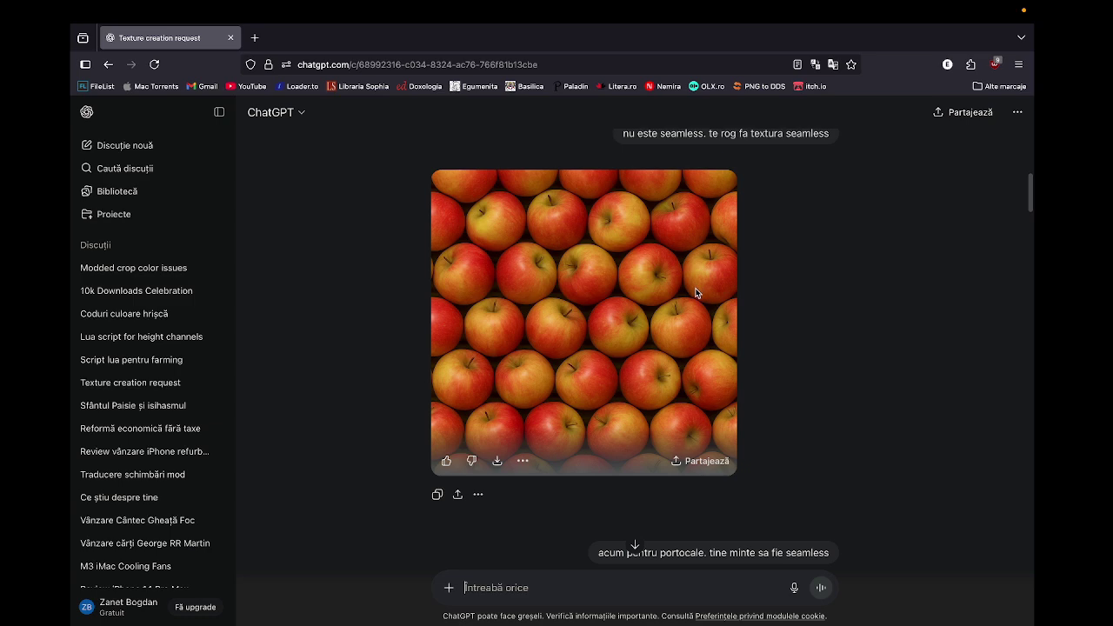
{"action": "scroll", "coordinate": [696, 289], "scroll_direction": "up", "scroll_amount": 8}
{"action": "scroll", "coordinate": [696, 293], "scroll_direction": "down", "scroll_amount": 8}
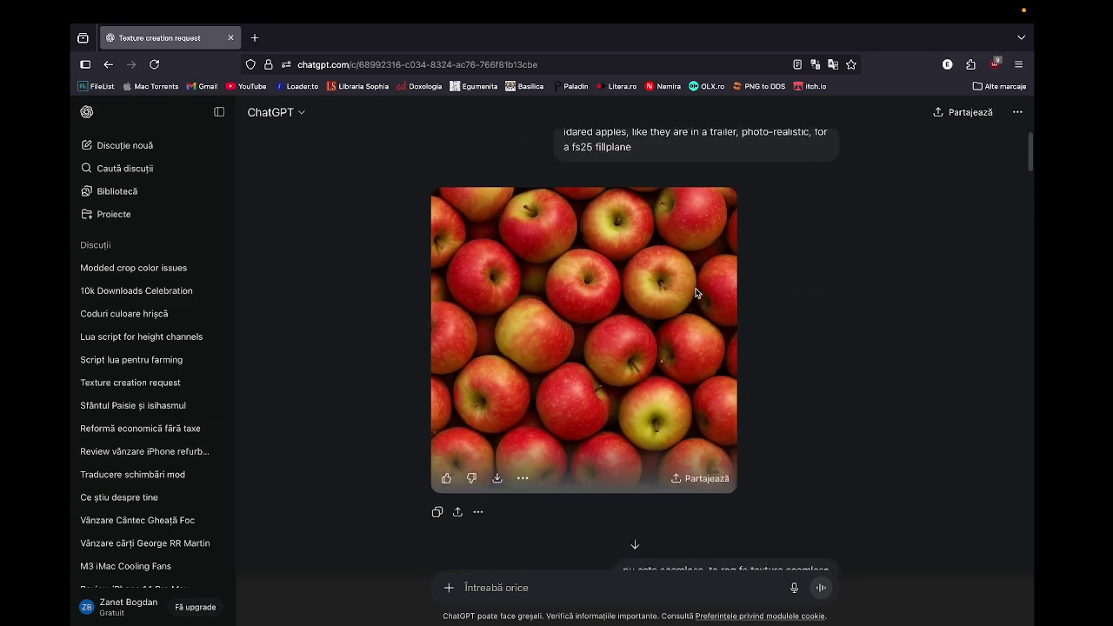
{"action": "scroll", "coordinate": [695, 288], "scroll_direction": "down", "scroll_amount": 5}
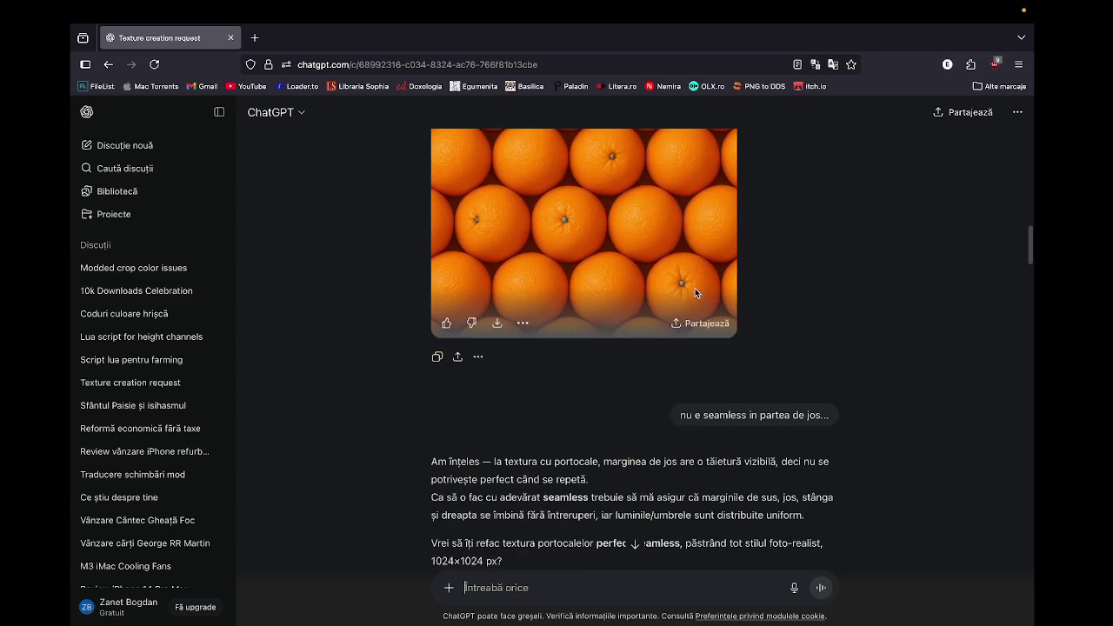
{"action": "scroll", "coordinate": [695, 288], "scroll_direction": "up", "scroll_amount": 8}
{"action": "scroll", "coordinate": [584, 251], "scroll_direction": "up", "scroll_amount": 4}
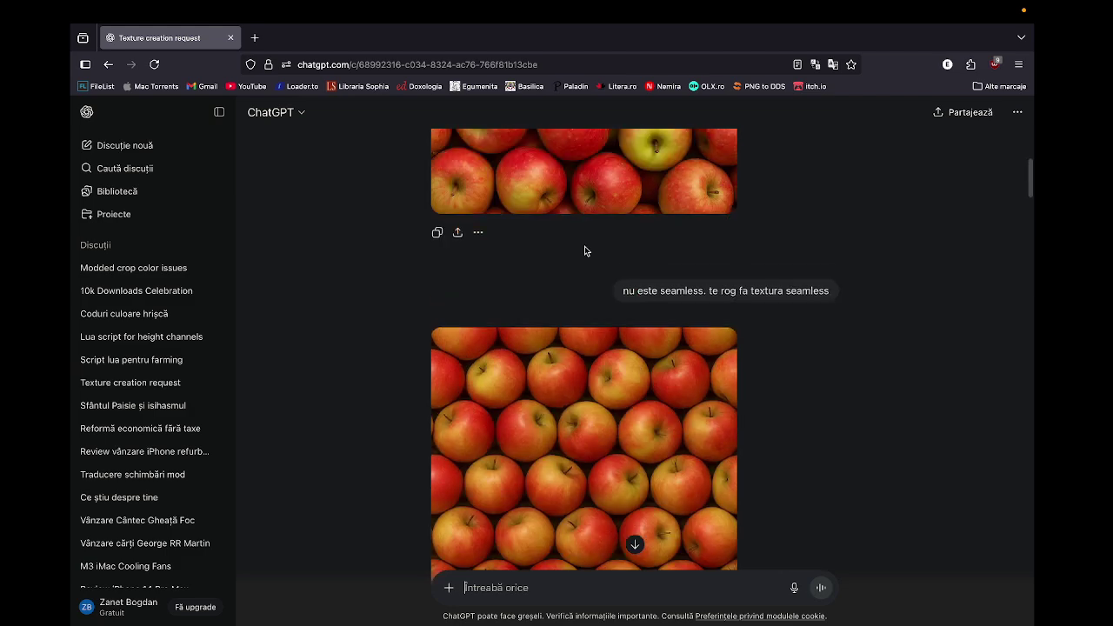
- Download the regenerated seamless apple texture from the ChatGPT conversation and close the page
{"action": "left_click", "coordinate": [697, 396]}
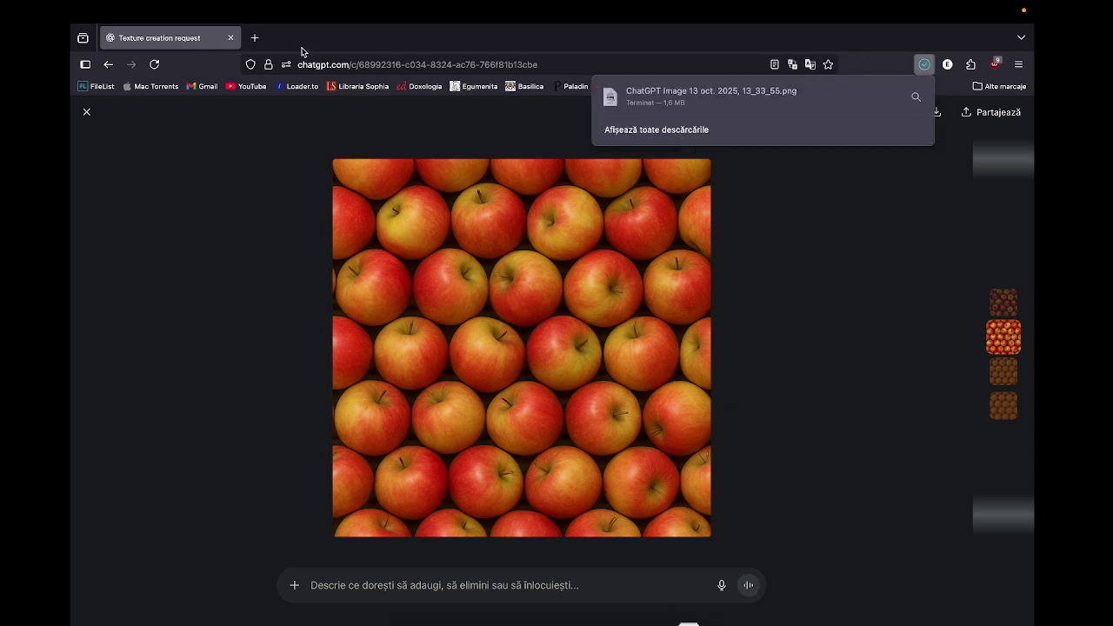
{"action": "left_click", "coordinate": [232, 38]}
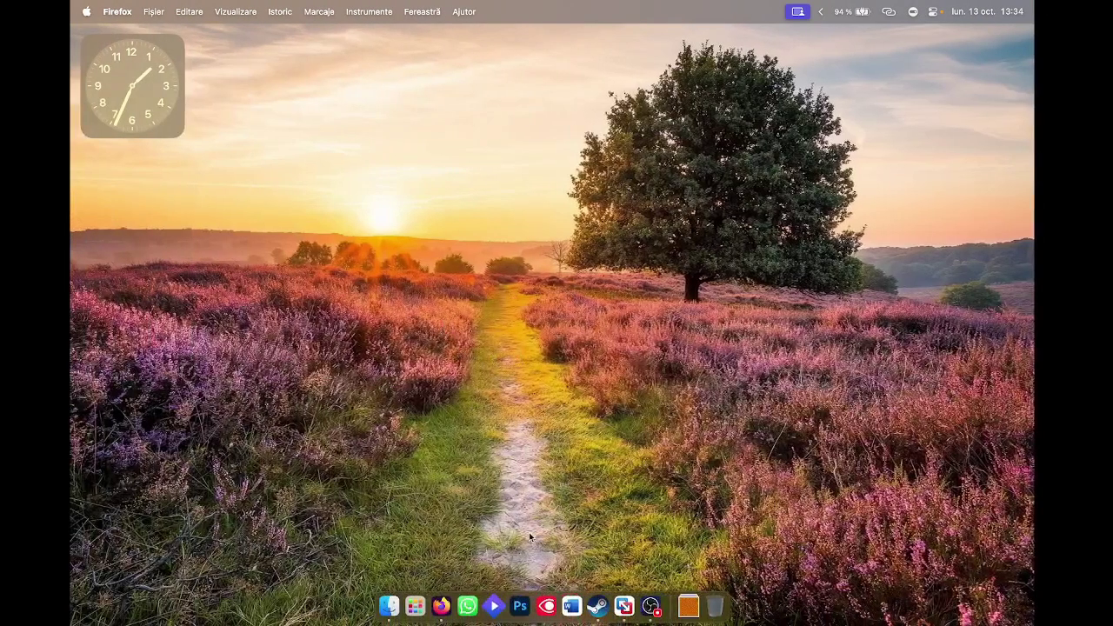
- Open the downloaded ChatGPT apple image from the Descărcări folder in Adobe Photoshop 2025
{"action": "left_click", "coordinate": [394, 601]}
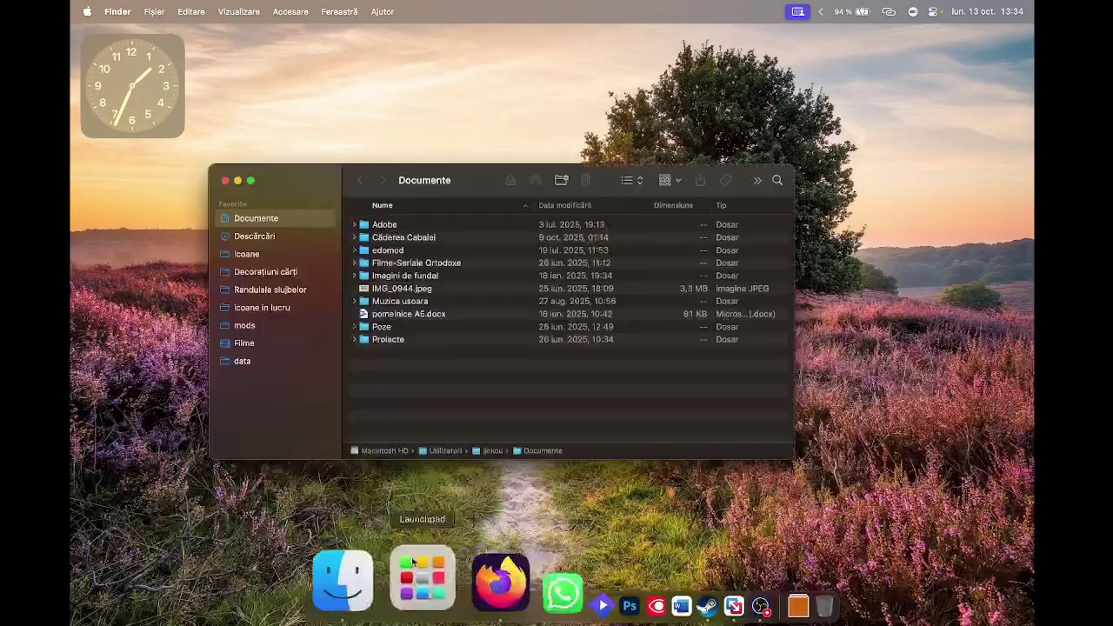
{"action": "left_click", "coordinate": [245, 238]}
{"action": "right_click", "coordinate": [407, 276]}
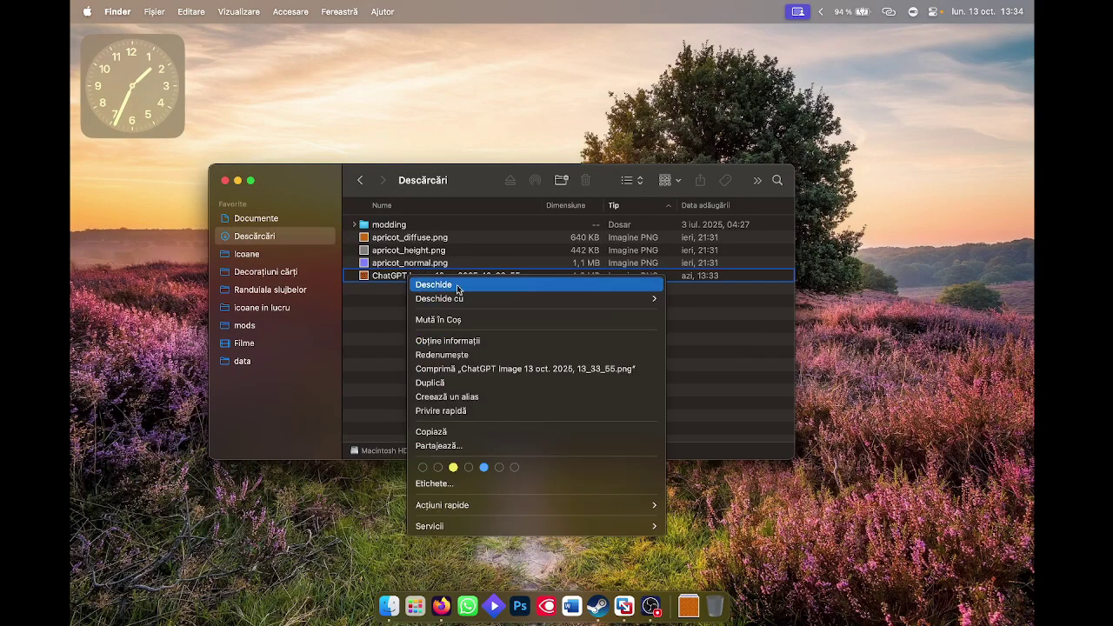
{"action": "mouse_move", "coordinate": [581, 300]}
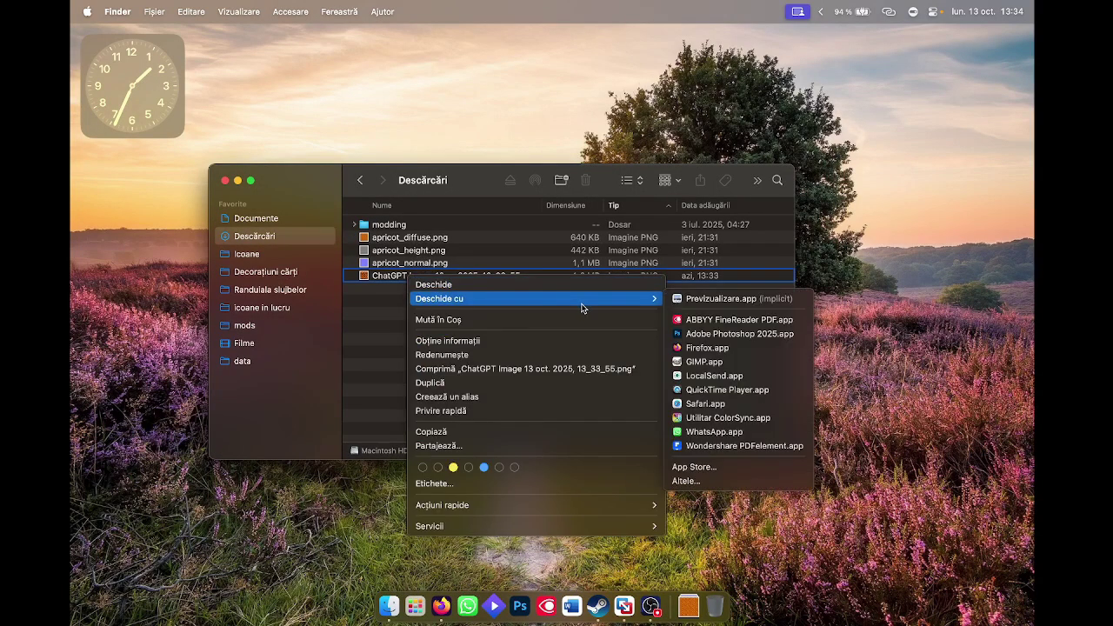
{"action": "left_click", "coordinate": [705, 335]}
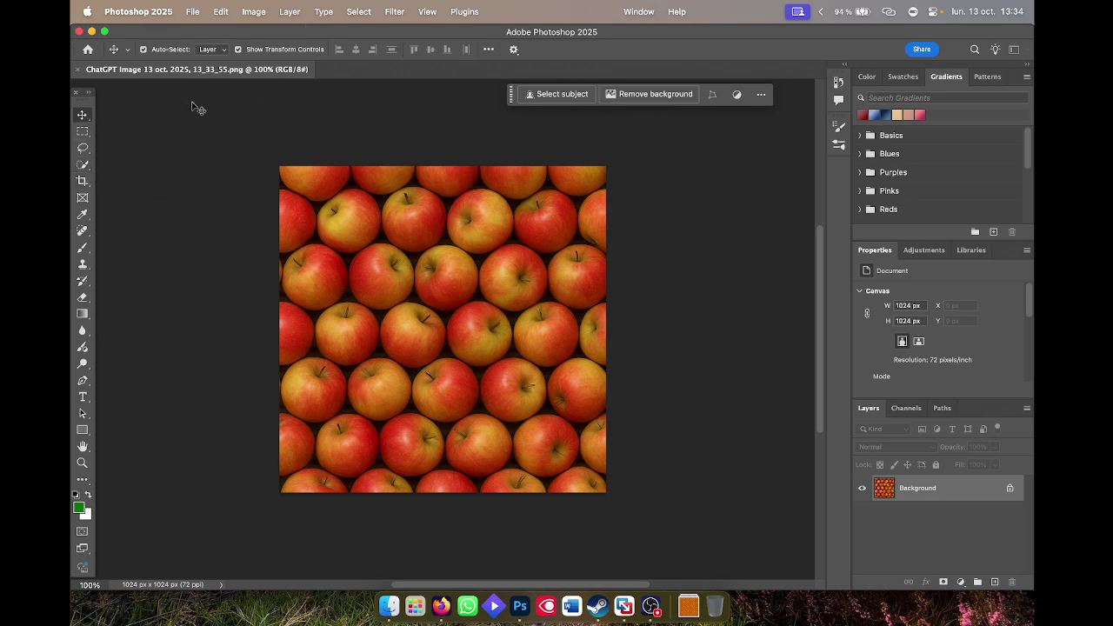
- Turn on Pattern Preview for the apple texture, accepting the smart object notice
{"action": "left_click", "coordinate": [391, 13]}
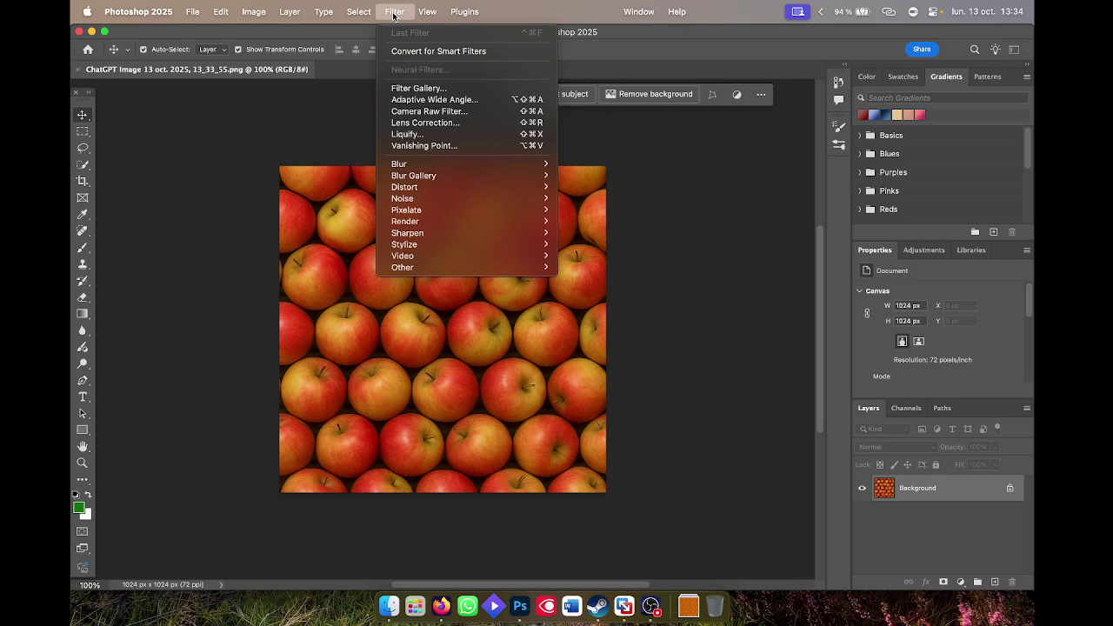
{"action": "mouse_move", "coordinate": [419, 14]}
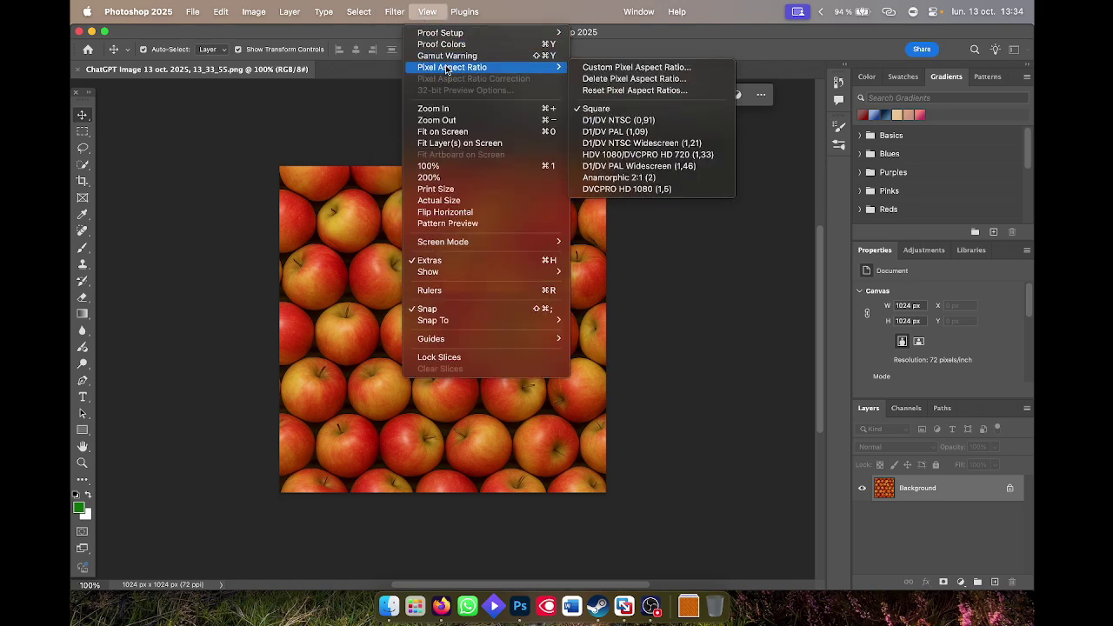
{"action": "left_click", "coordinate": [467, 224]}
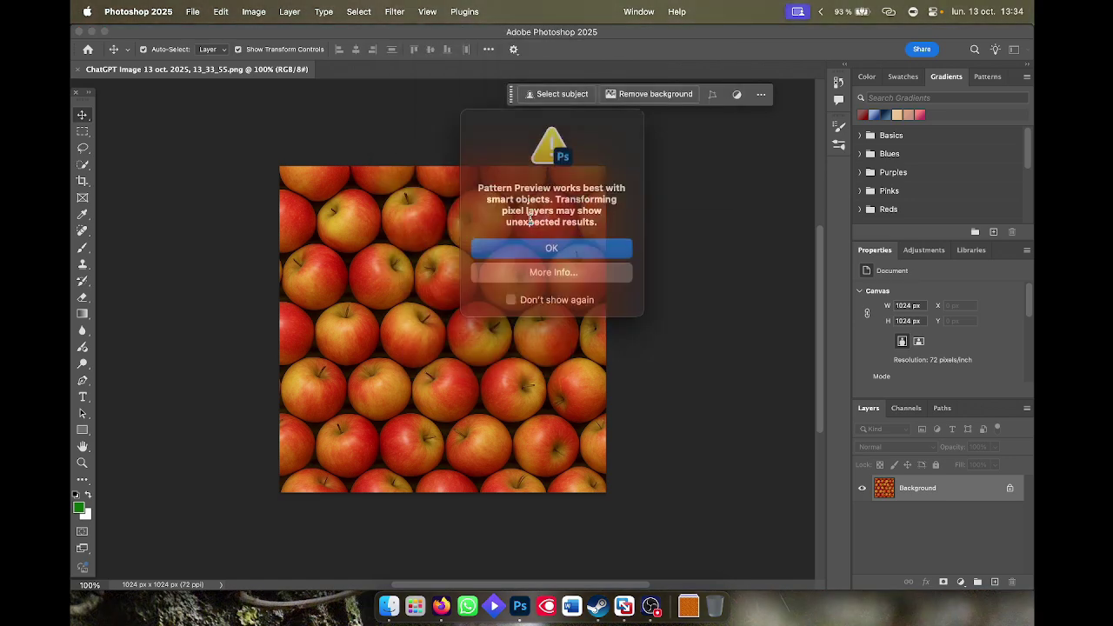
{"action": "left_click", "coordinate": [567, 248]}
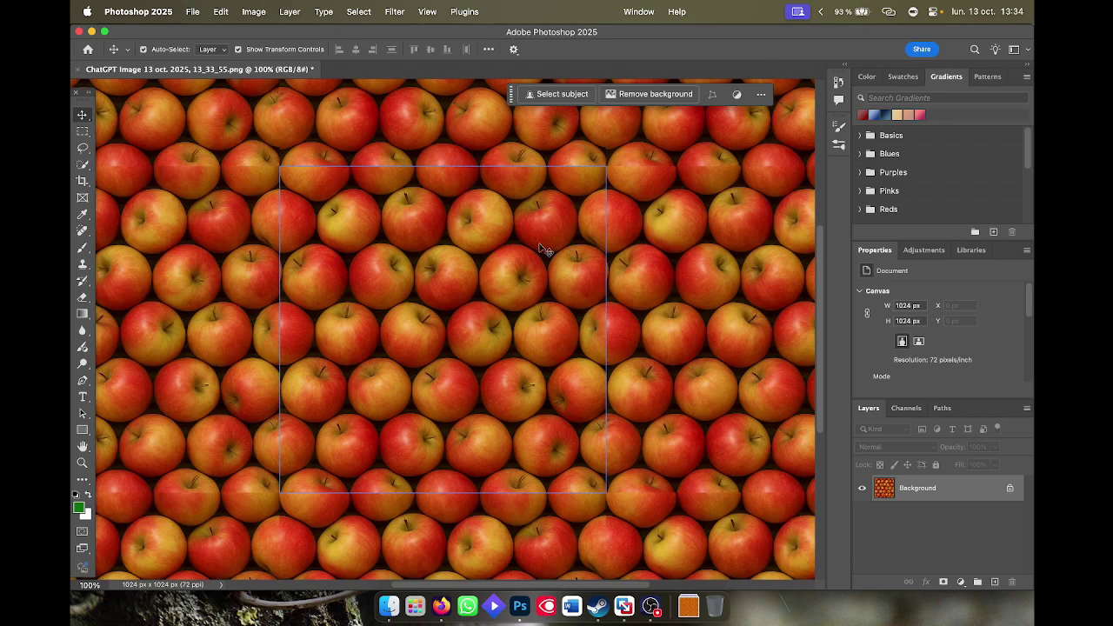
- Examine the tile edges of the repeated apple texture for visible seams, and turn Pattern Preview off
{"action": "scroll", "coordinate": [539, 248], "scroll_direction": "down", "scroll_amount": 5}
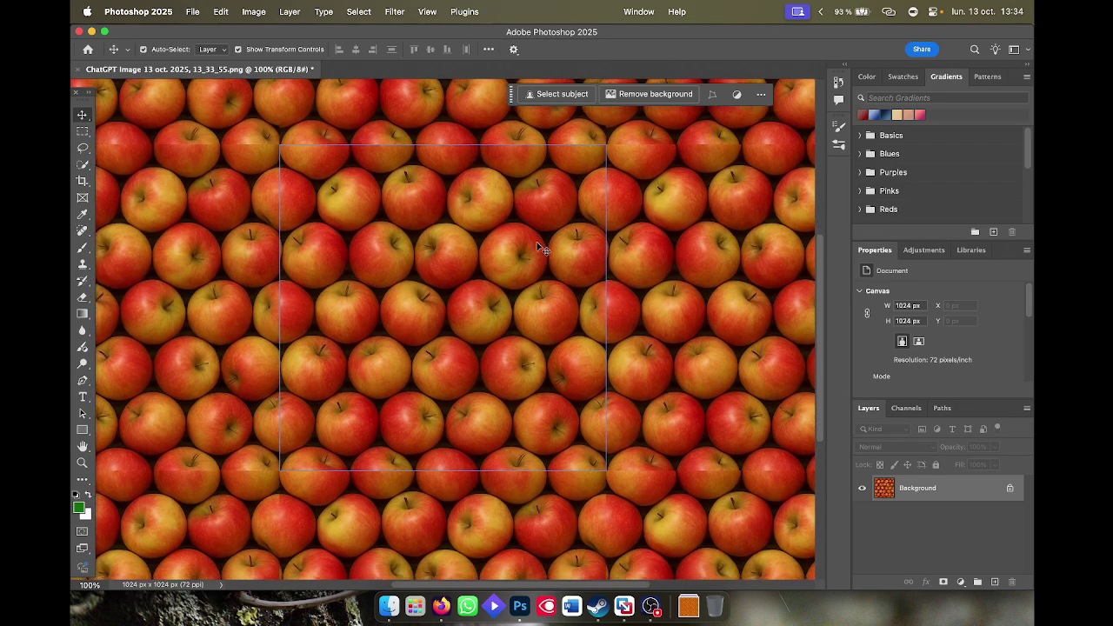
{"action": "scroll", "coordinate": [539, 248], "scroll_direction": "down", "scroll_amount": 4}
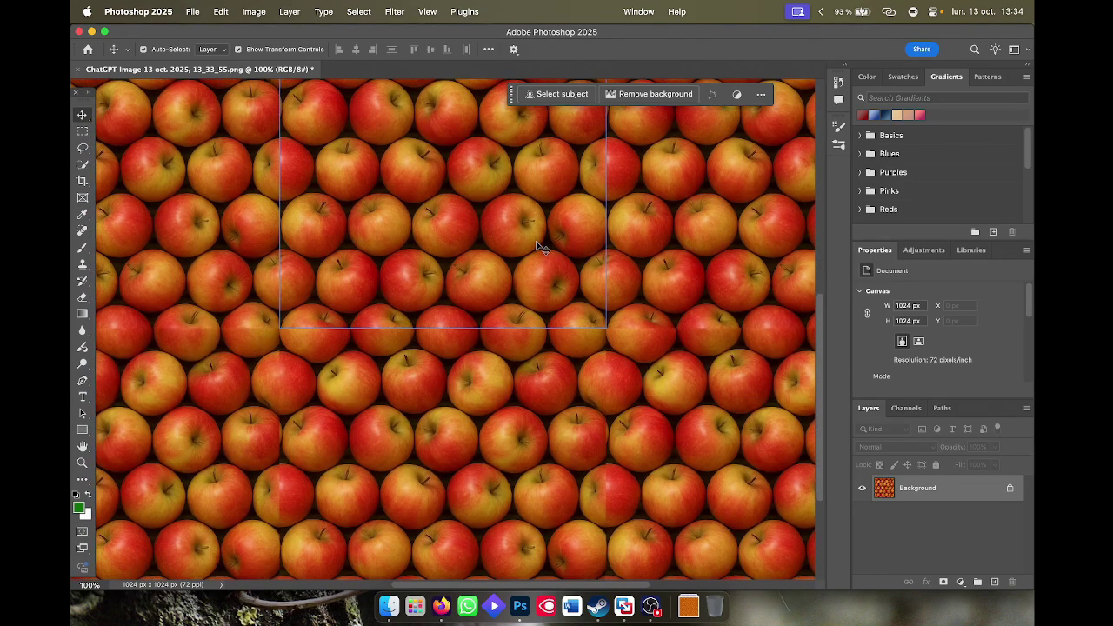
{"action": "scroll", "coordinate": [540, 248], "scroll_direction": "up", "scroll_amount": 6}
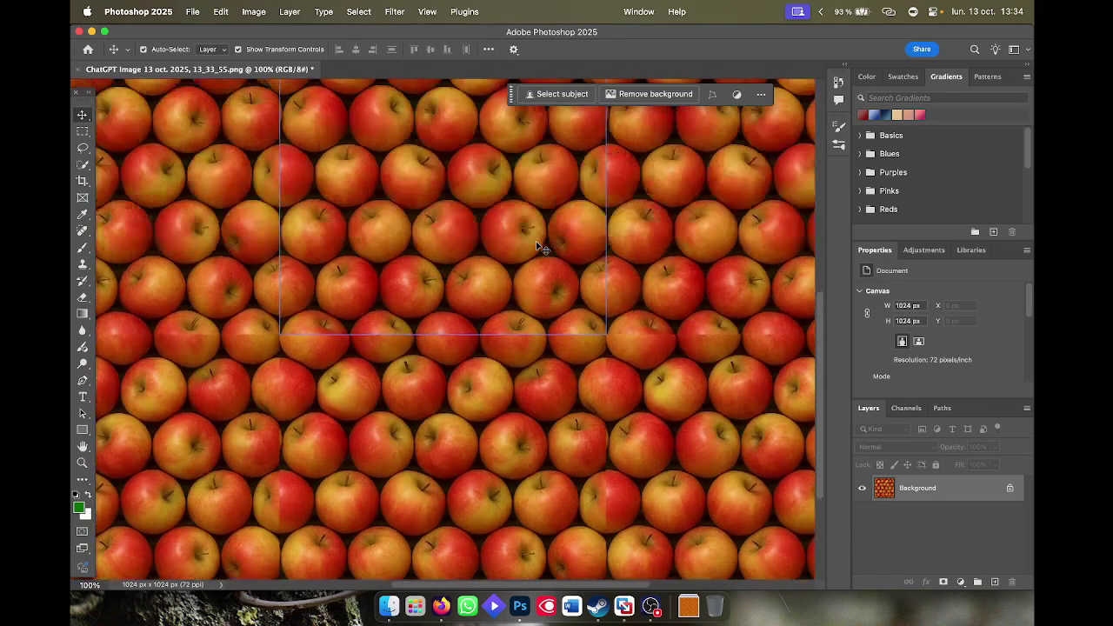
{"action": "left_click_drag", "start_coordinate": [520, 225], "coordinate": [539, 232]}
{"action": "left_click", "coordinate": [562, 309]}
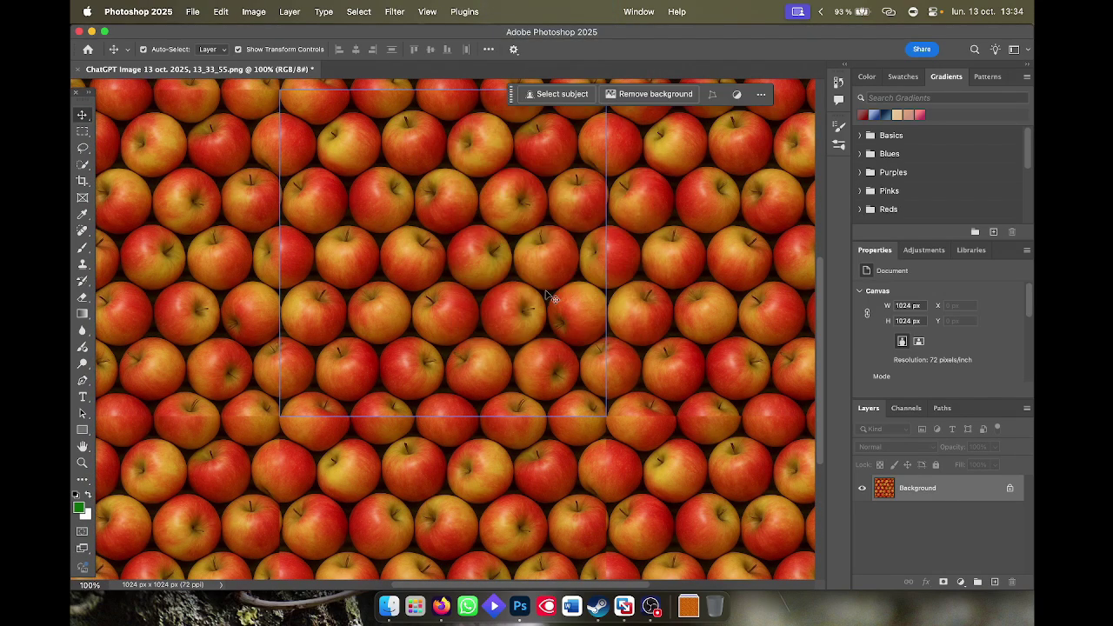
{"action": "scroll", "coordinate": [516, 273], "scroll_direction": "up", "scroll_amount": 5}
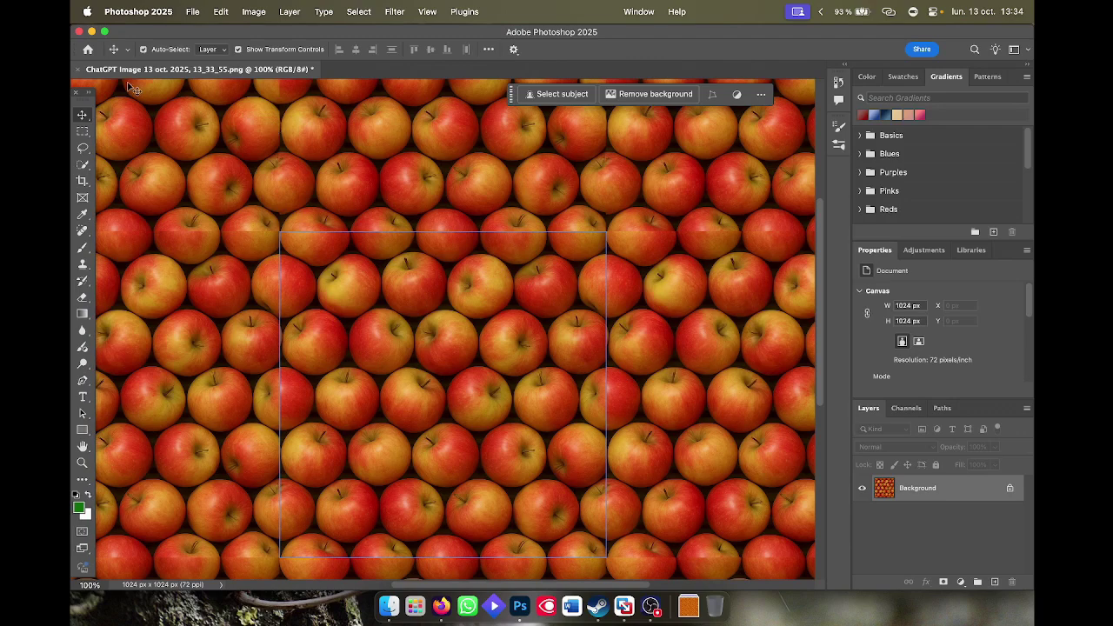
{"action": "scroll", "coordinate": [265, 146], "scroll_direction": "down", "scroll_amount": 4}
{"action": "scroll", "coordinate": [265, 146], "scroll_direction": "down", "scroll_amount": 10}
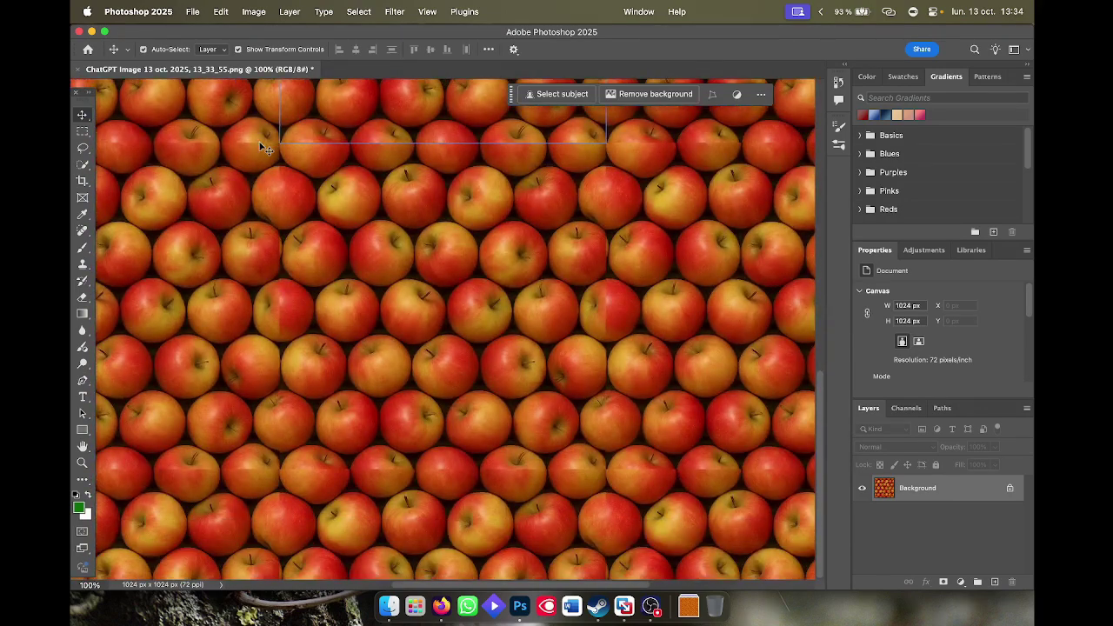
{"action": "scroll", "coordinate": [266, 146], "scroll_direction": "up", "scroll_amount": 12}
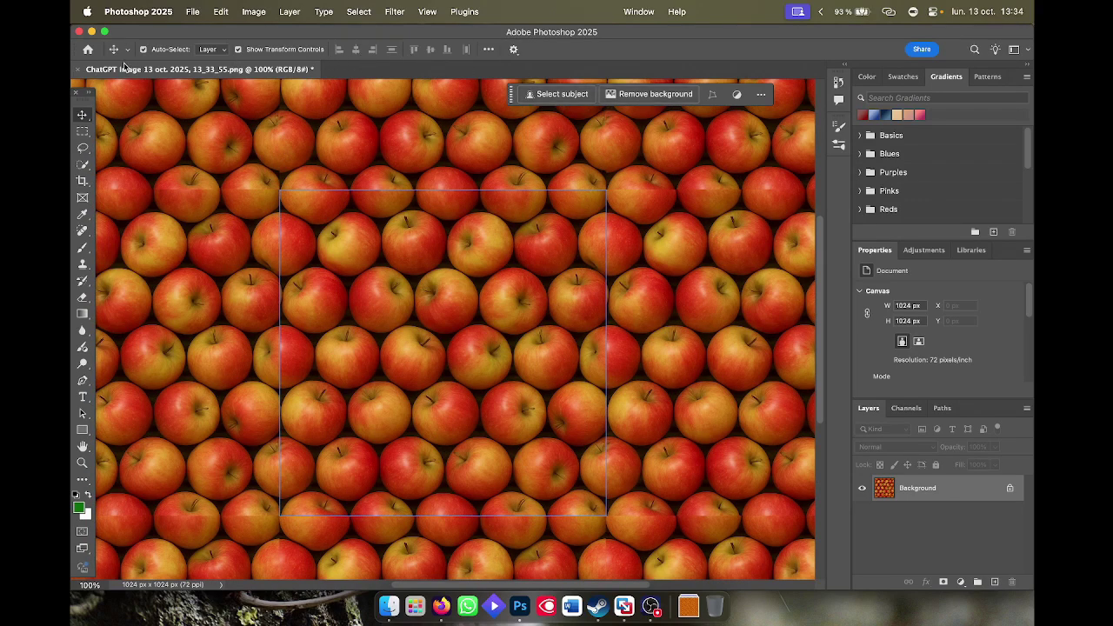
{"action": "left_click", "coordinate": [429, 12]}
{"action": "left_click", "coordinate": [473, 224]}
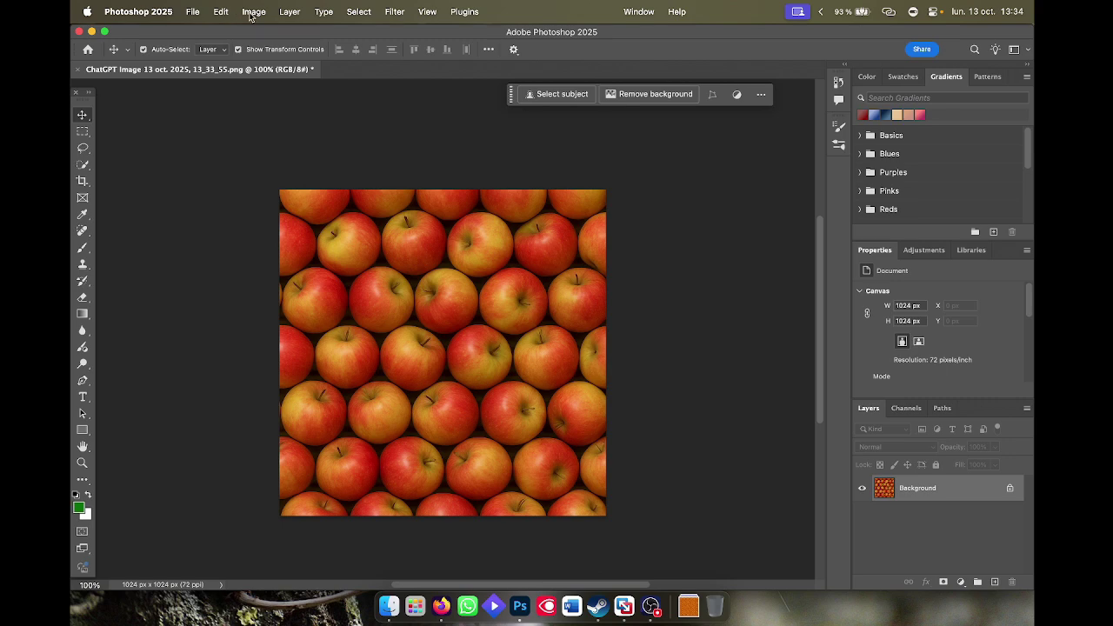
- Check the apple texture's pixel dimensions in Image Size without changing them, and close the document without saving
{"action": "left_click", "coordinate": [251, 13]}
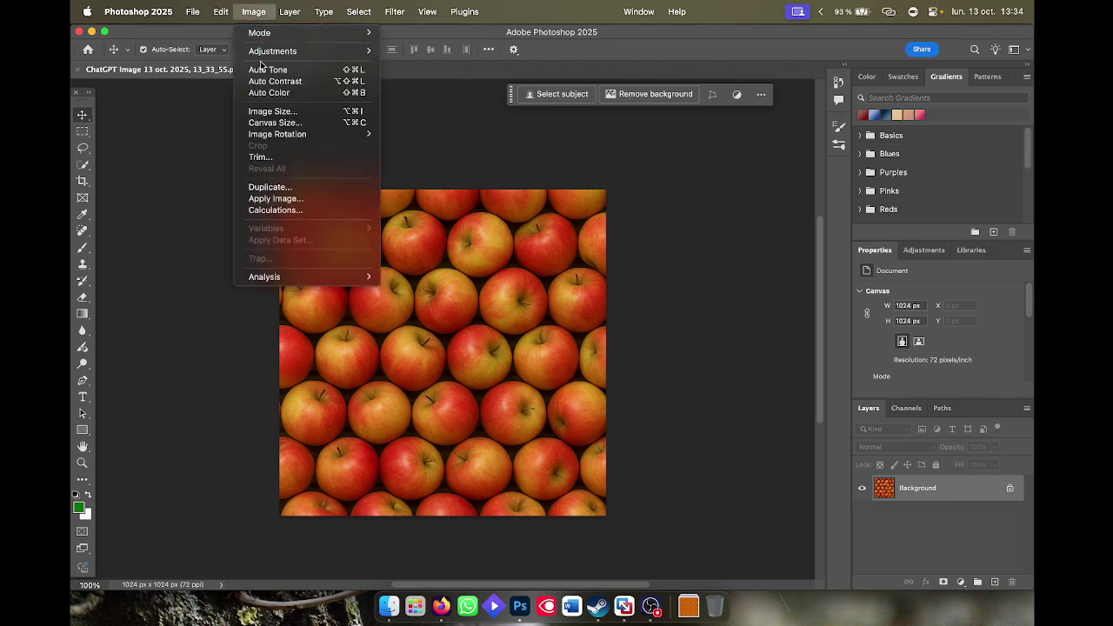
{"action": "left_click", "coordinate": [275, 112]}
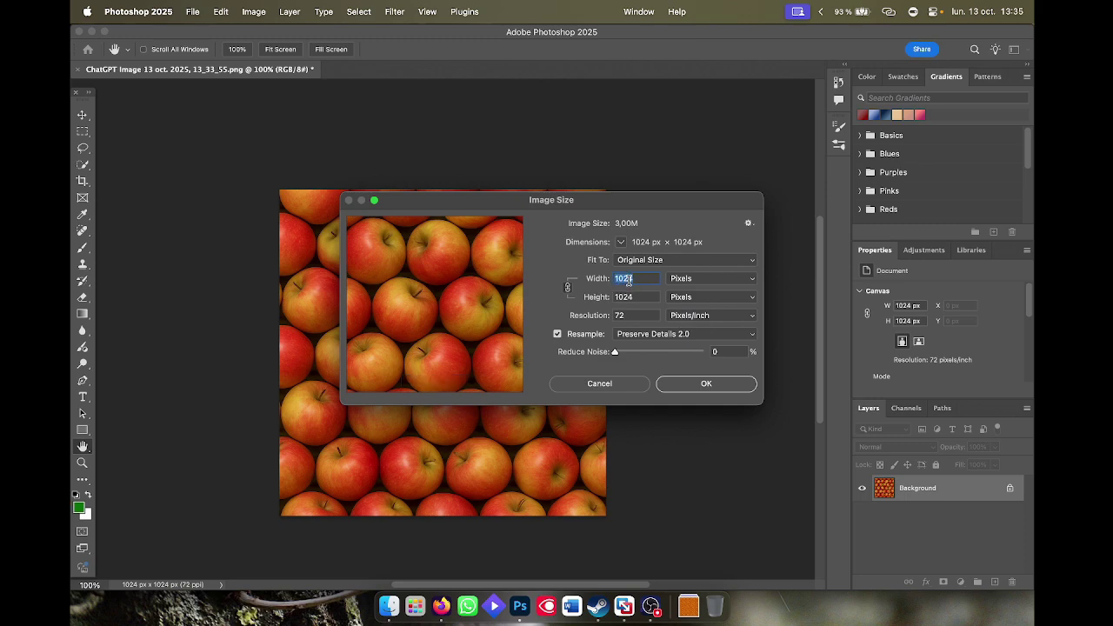
{"action": "left_click", "coordinate": [594, 386]}
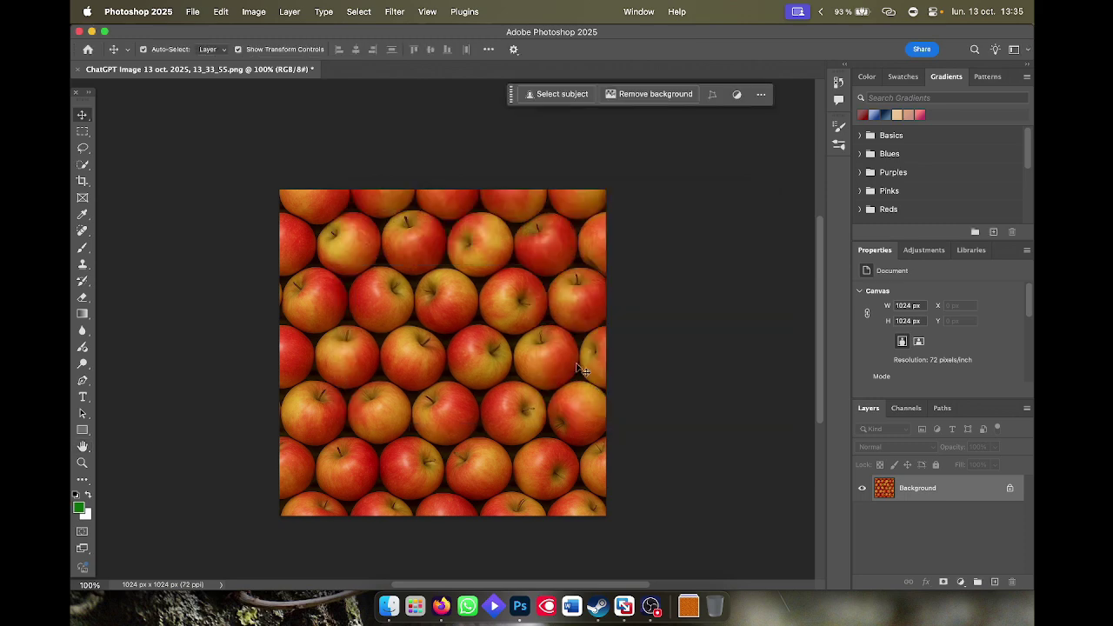
{"action": "left_click", "coordinate": [78, 72]}
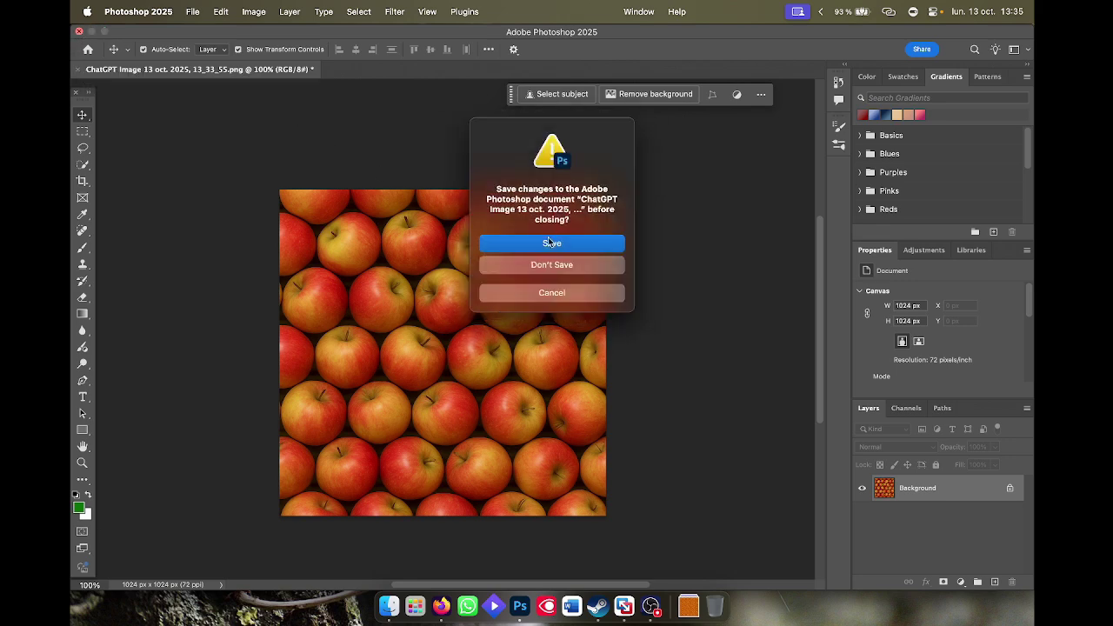
{"action": "left_click", "coordinate": [553, 264]}
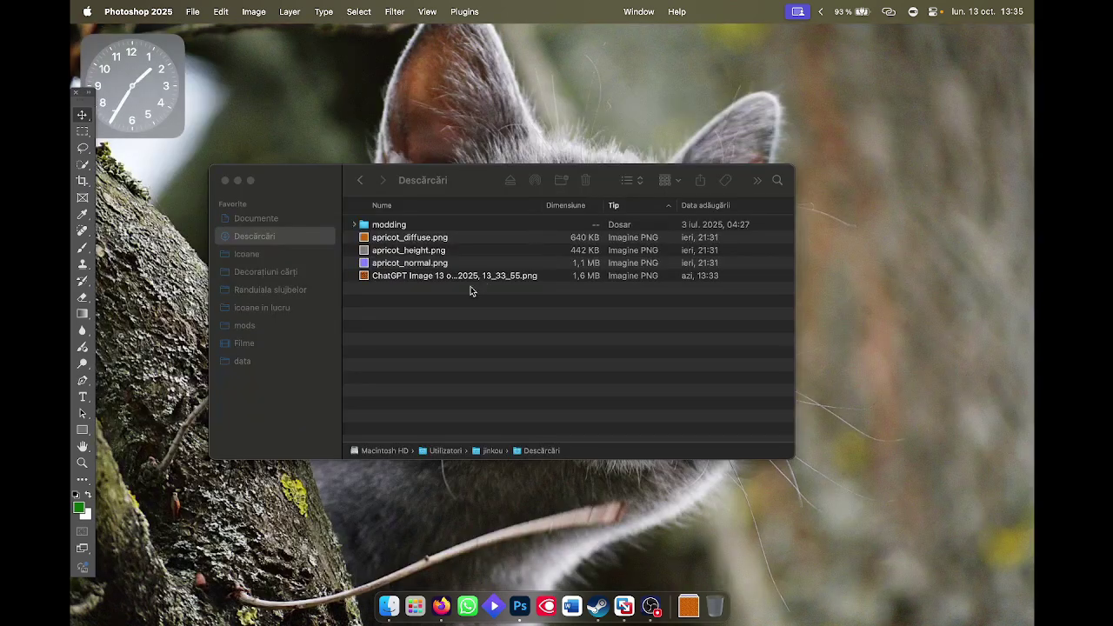
- Move the downloaded ChatGPT apple image to the trash and close the Descărcări folder window
{"action": "right_click", "coordinate": [441, 277]}
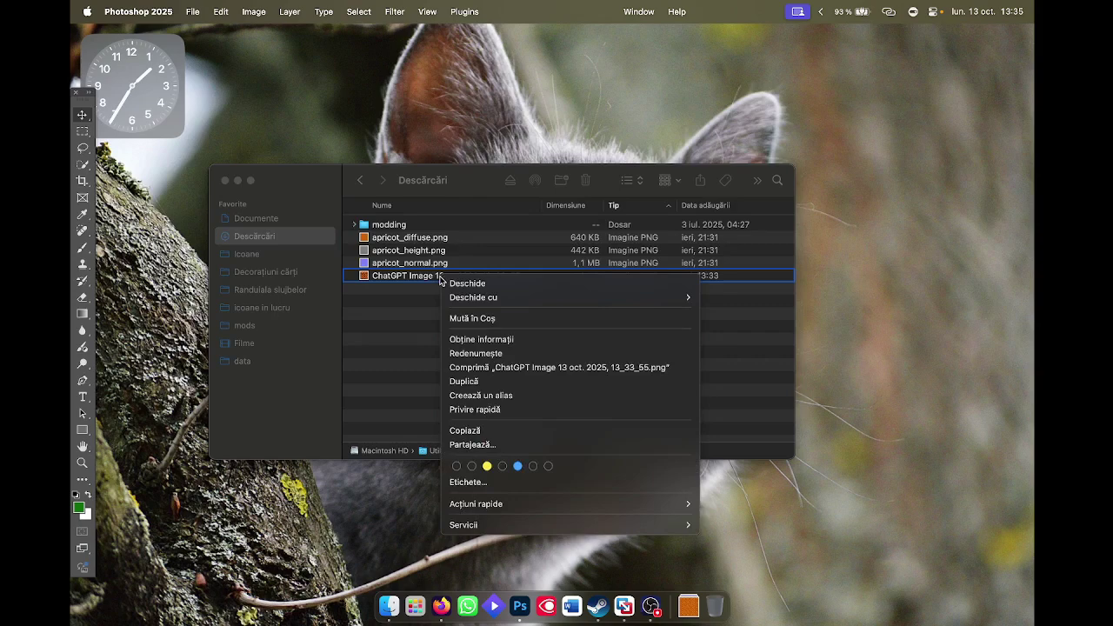
{"action": "left_click", "coordinate": [484, 320]}
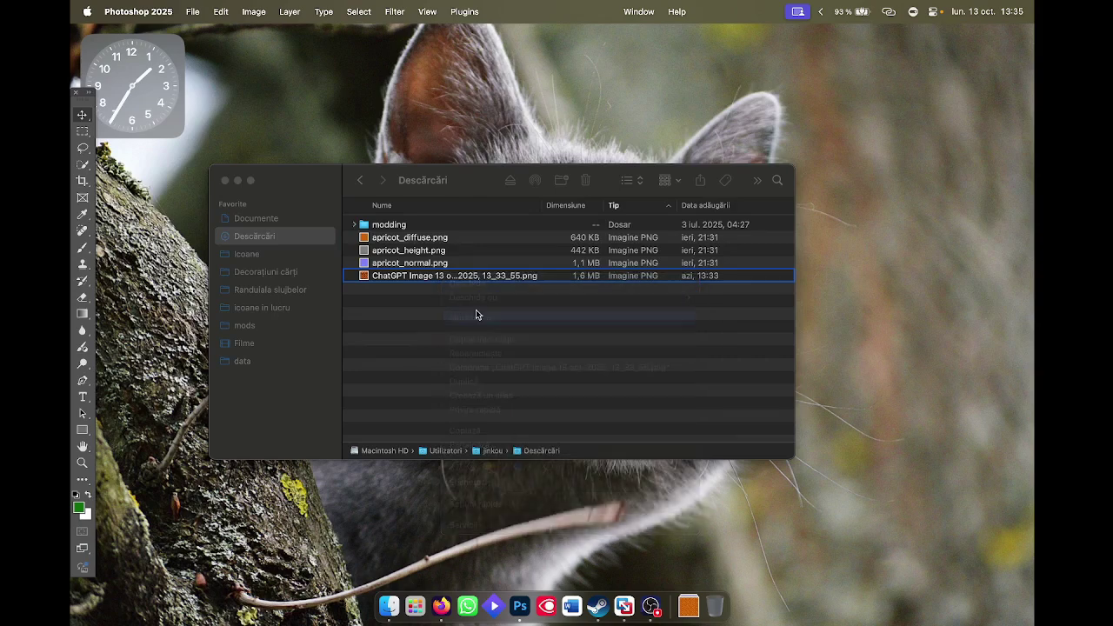
{"action": "left_click", "coordinate": [227, 181]}
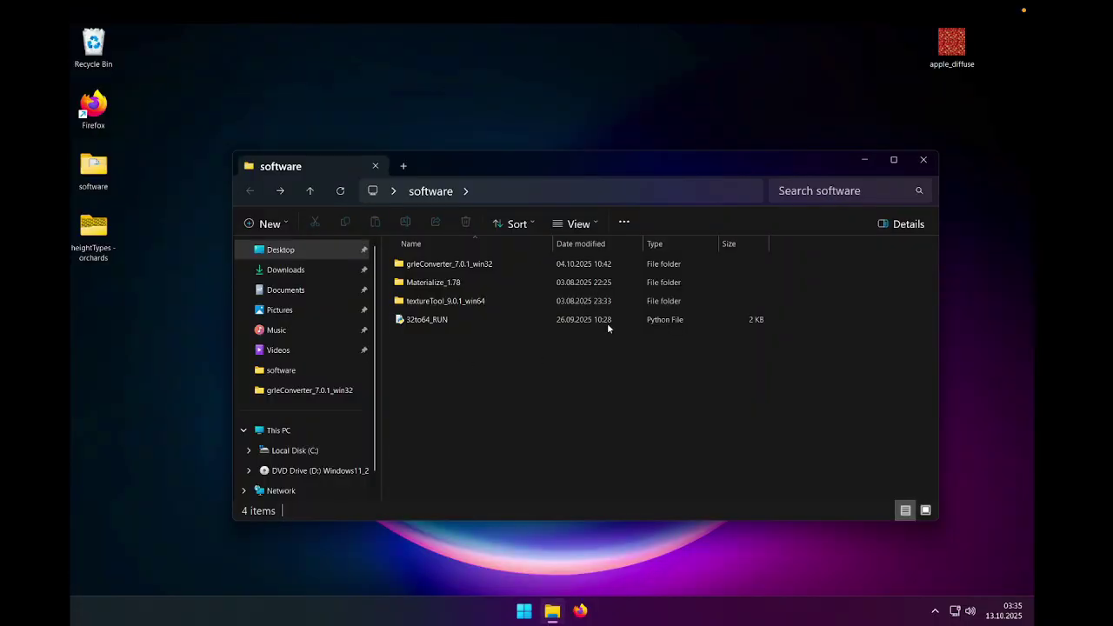
- Switch to the Windows desktop and view the prepared apple_diffuse image, closing it after inspection
{"action": "left_click", "coordinate": [998, 11]}
{"action": "left_click", "coordinate": [818, 101]}
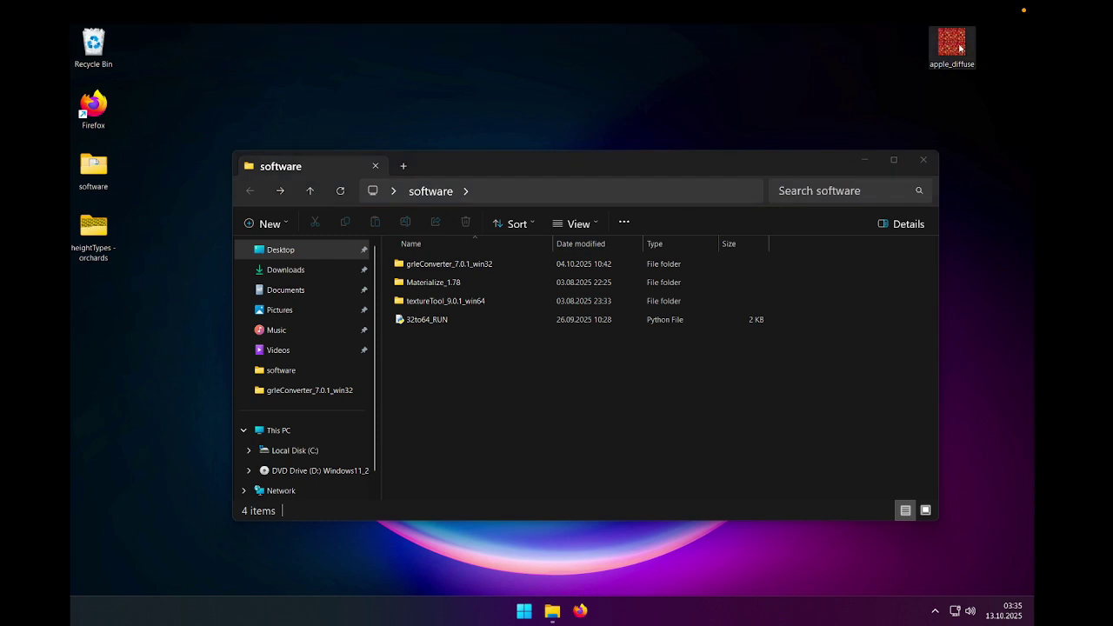
{"action": "double_click", "coordinate": [960, 48]}
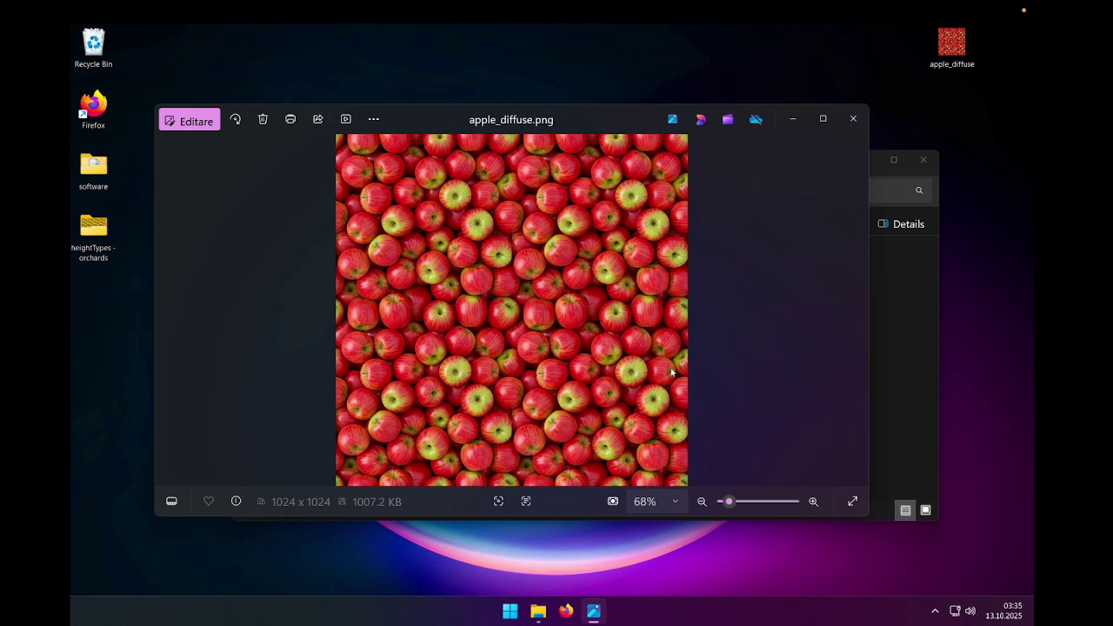
{"action": "left_click", "coordinate": [856, 121]}
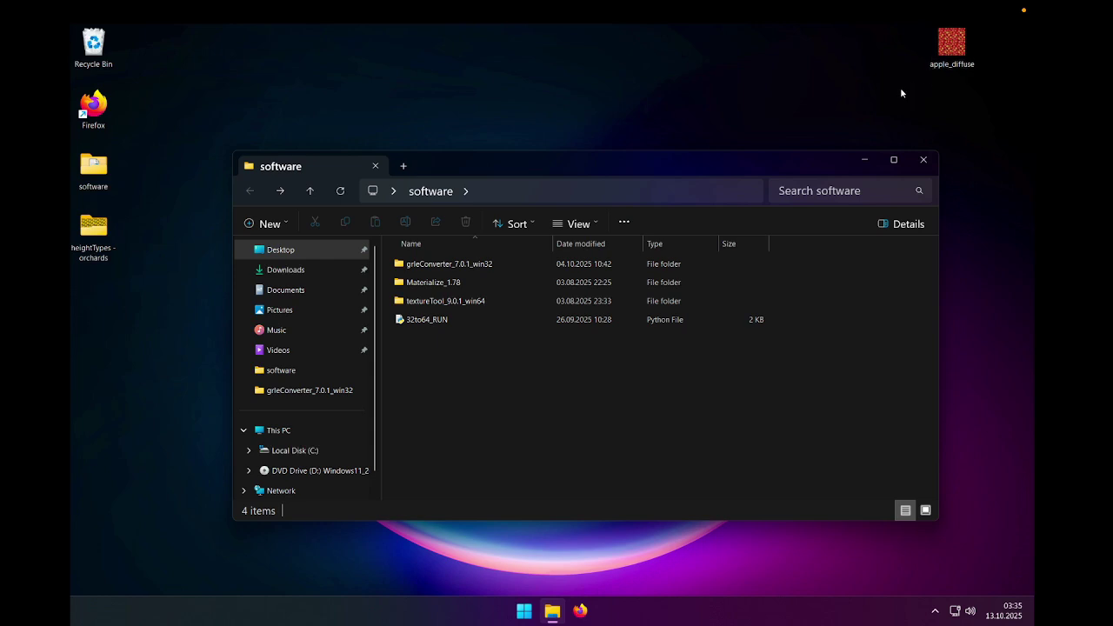
- Launch Materialize maximized from the Materialize_1.78 folder and load apple_diffuse.png from the desktop as the diffuse map
{"action": "left_click", "coordinate": [947, 52]}
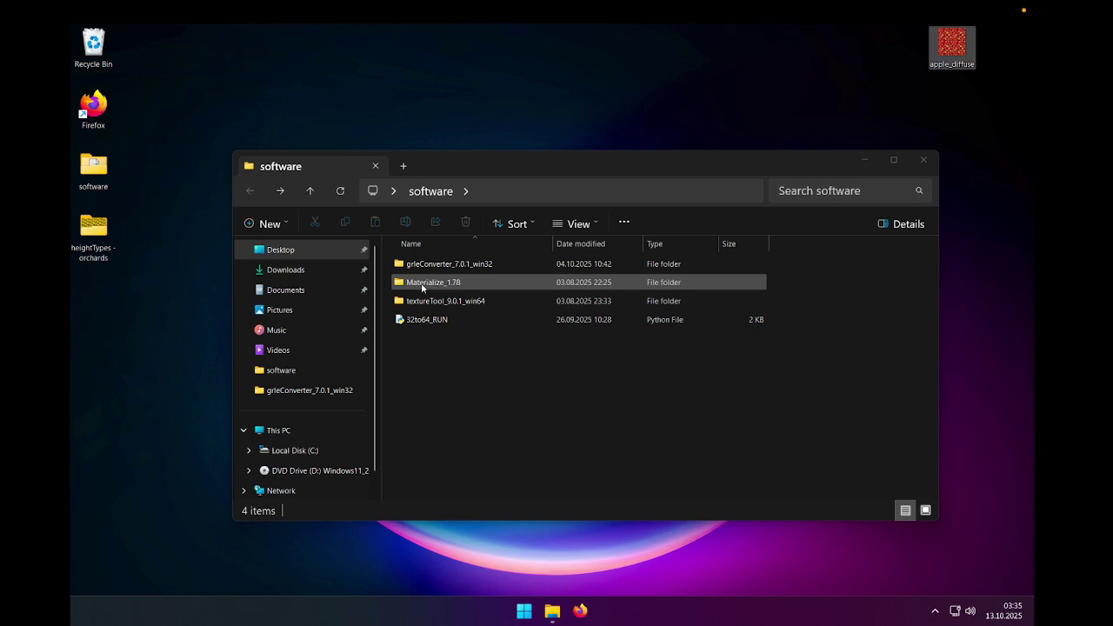
{"action": "double_click", "coordinate": [422, 289]}
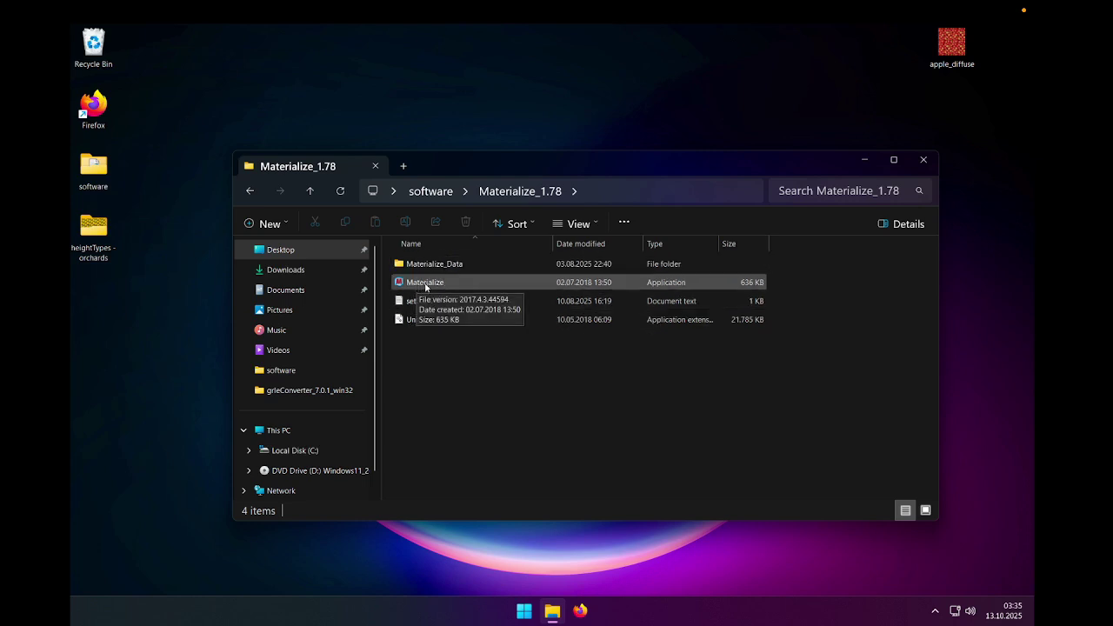
{"action": "double_click", "coordinate": [427, 284]}
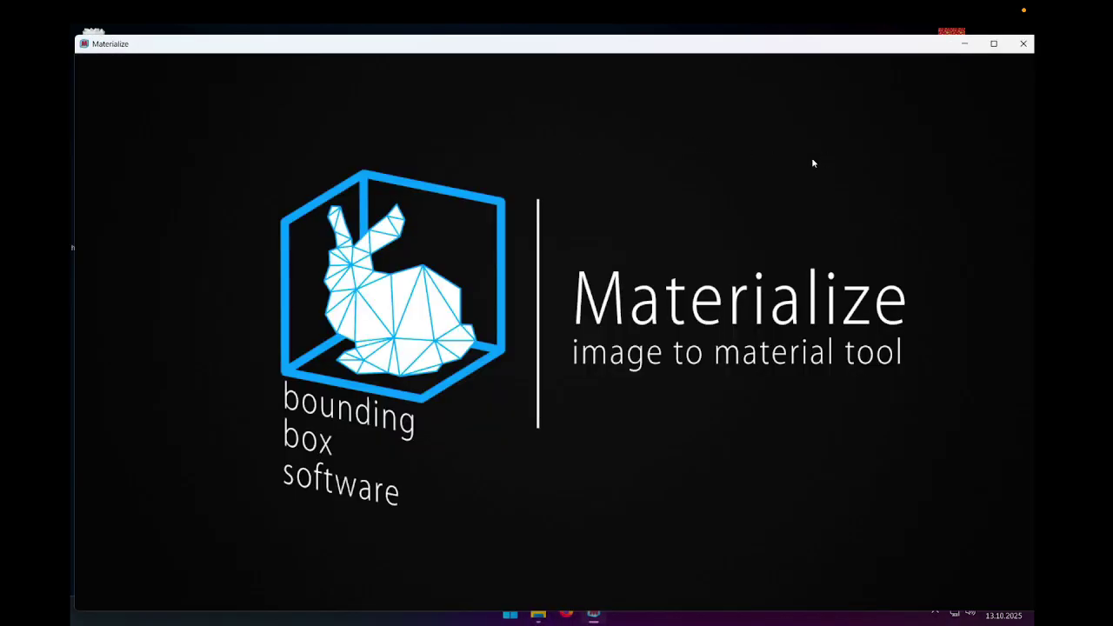
{"action": "left_click", "coordinate": [995, 43]}
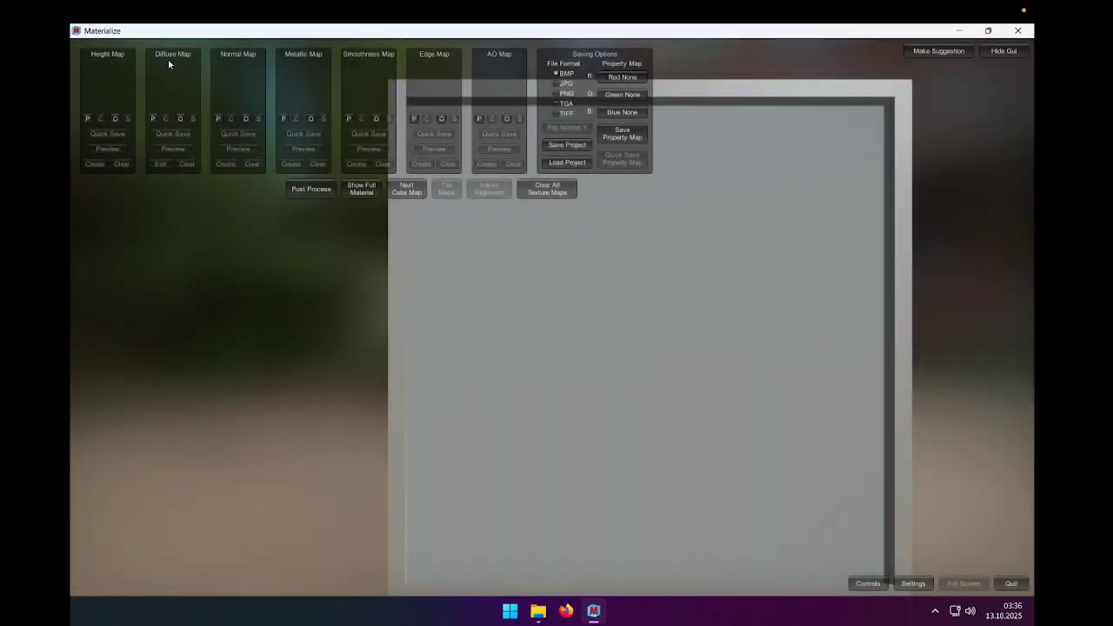
{"action": "left_click", "coordinate": [180, 119]}
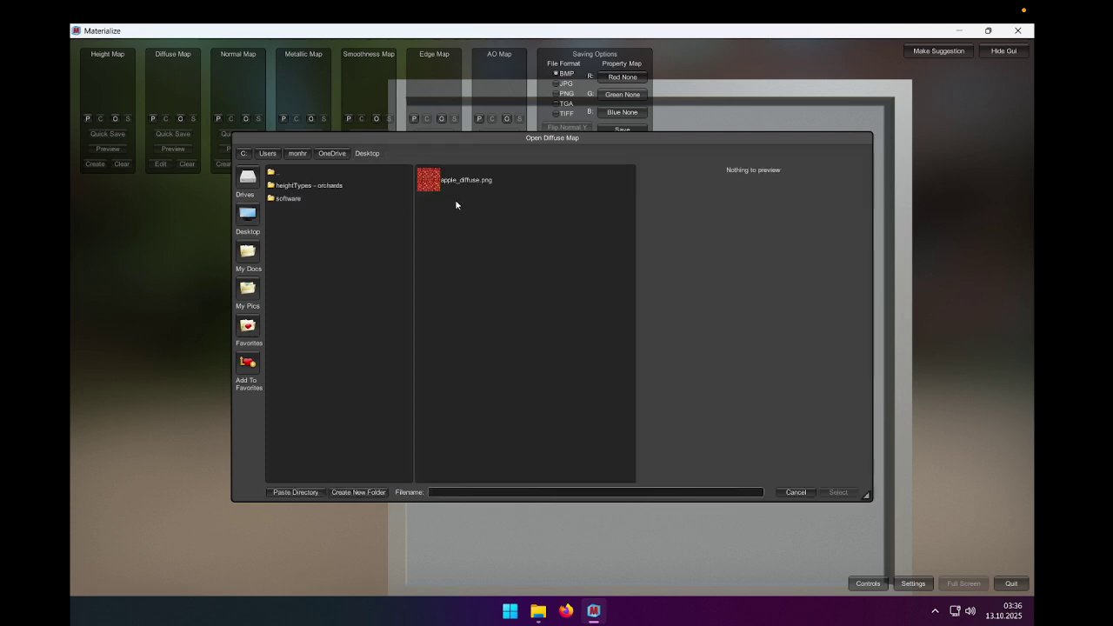
{"action": "double_click", "coordinate": [454, 181]}
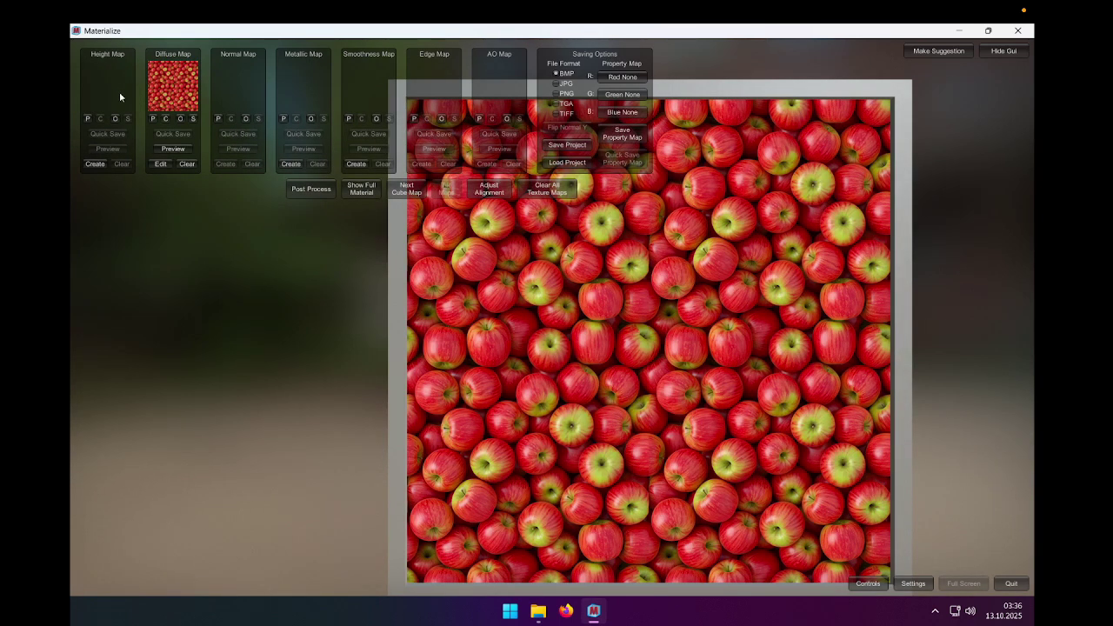
- Generate a height map from the original diffuse with a final contrast of about 1.4 and set it as the height map
{"action": "left_click", "coordinate": [95, 165]}
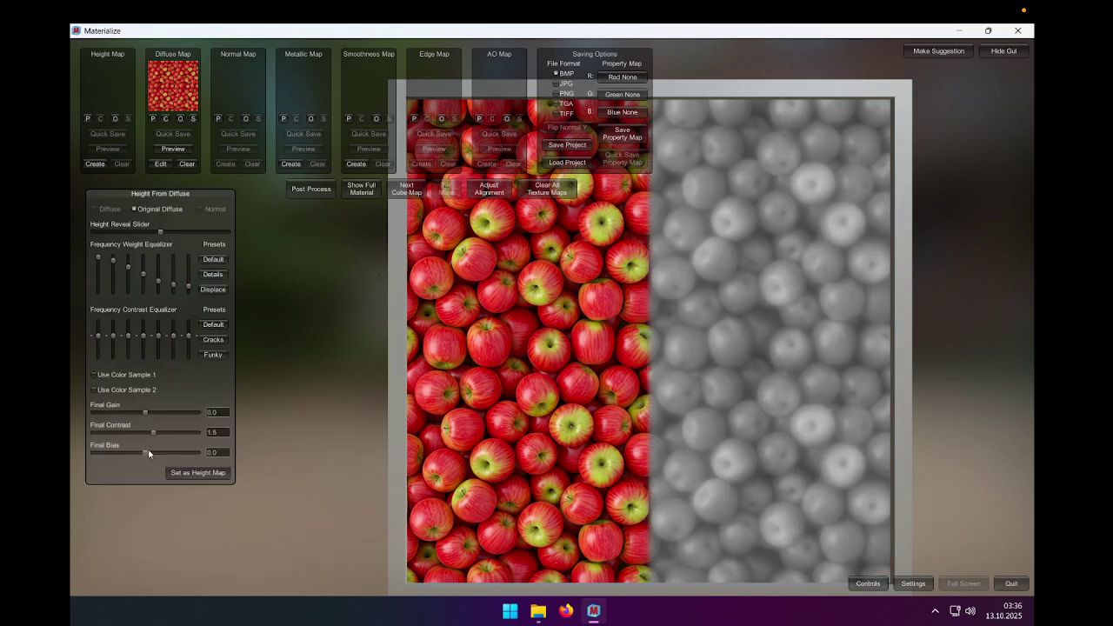
{"action": "left_click_drag", "start_coordinate": [154, 434], "coordinate": [166, 434]}
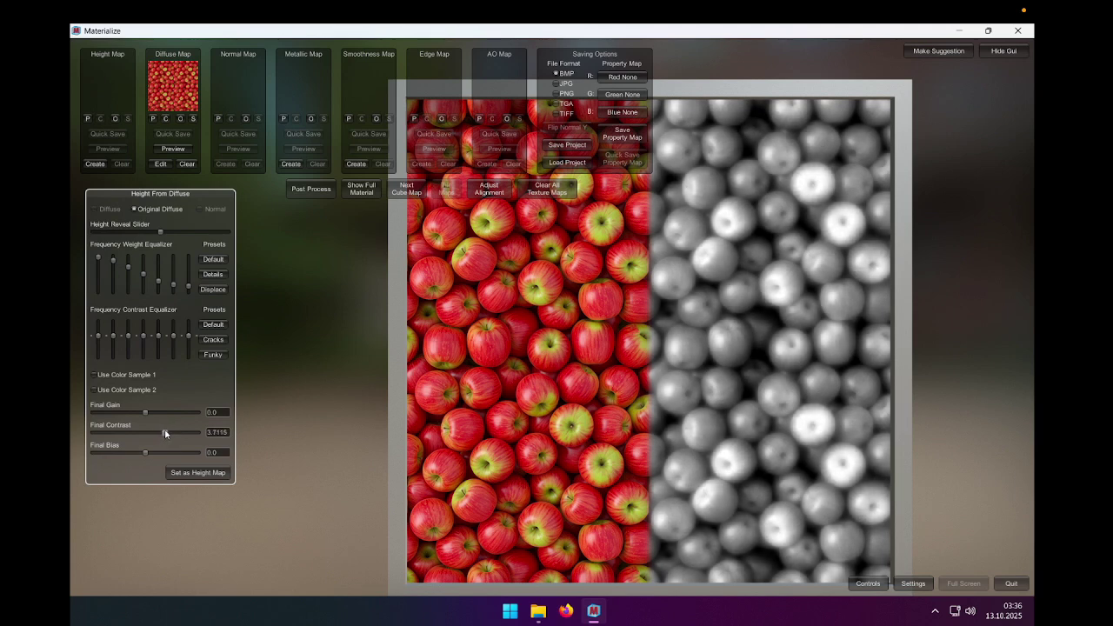
{"action": "left_click_drag", "start_coordinate": [165, 434], "coordinate": [153, 432]}
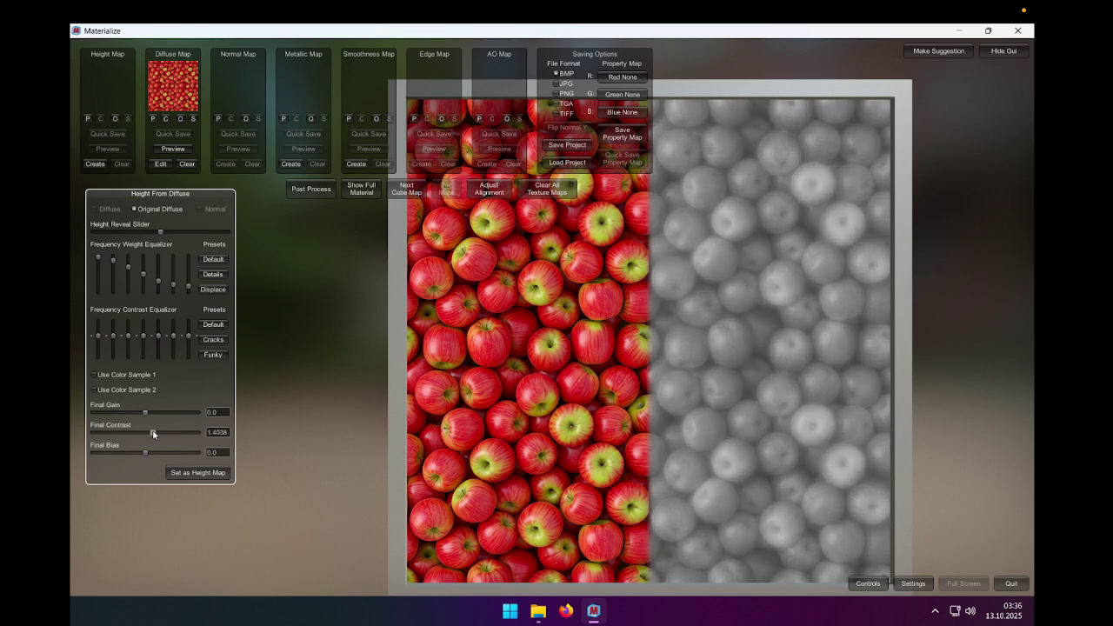
{"action": "left_click", "coordinate": [192, 474]}
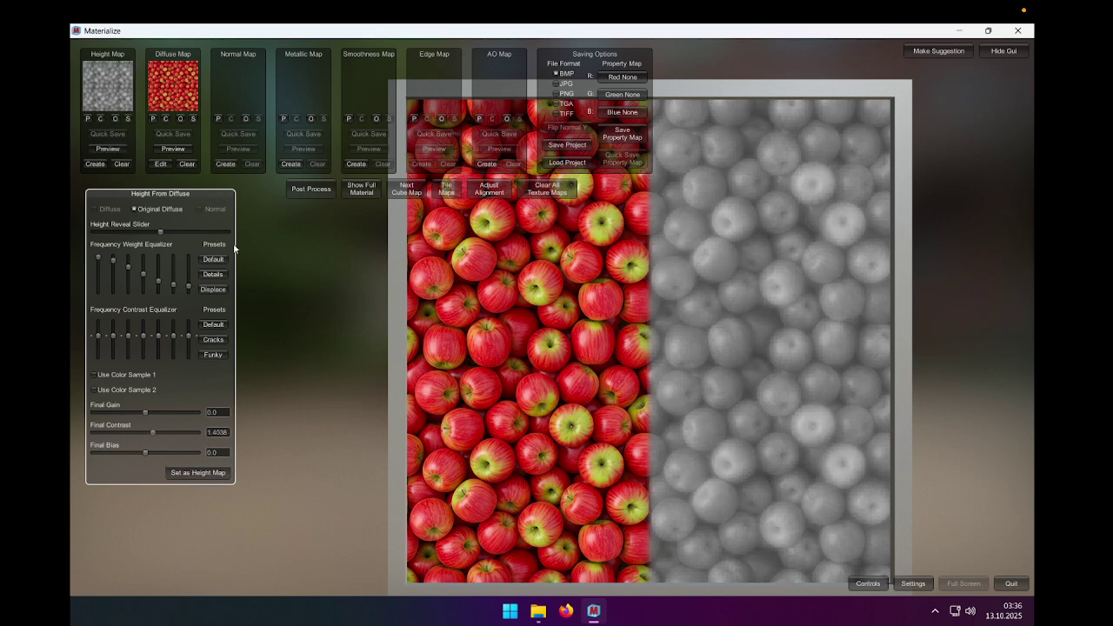
- Create the normal map with the default settings, set it, and inspect the full apple material from a tilted angle
{"action": "left_click", "coordinate": [231, 165]}
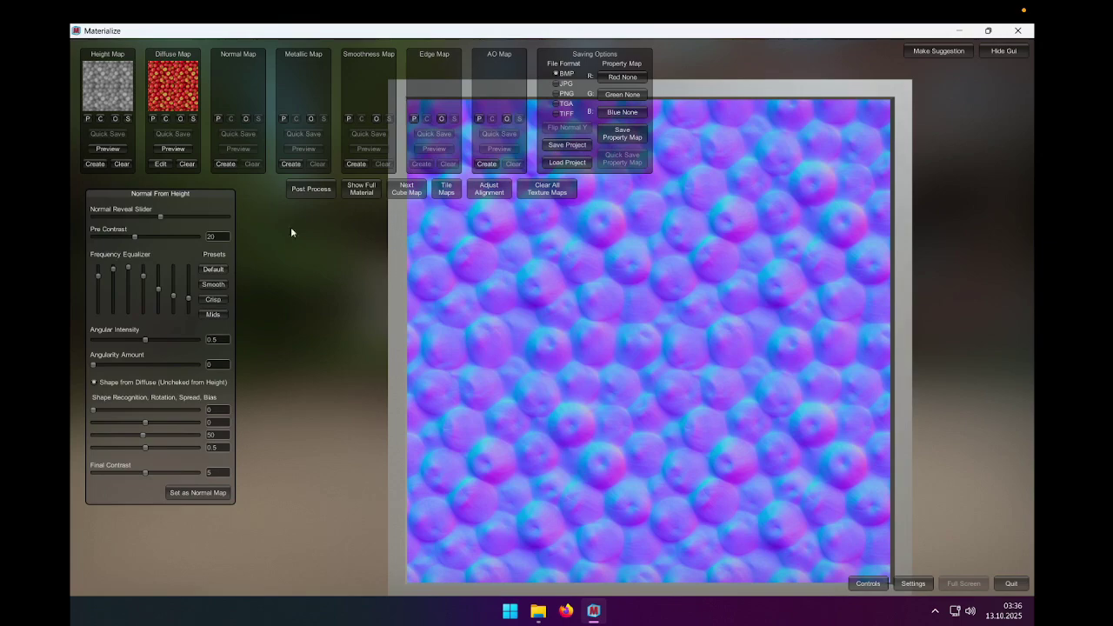
{"action": "left_click", "coordinate": [200, 493]}
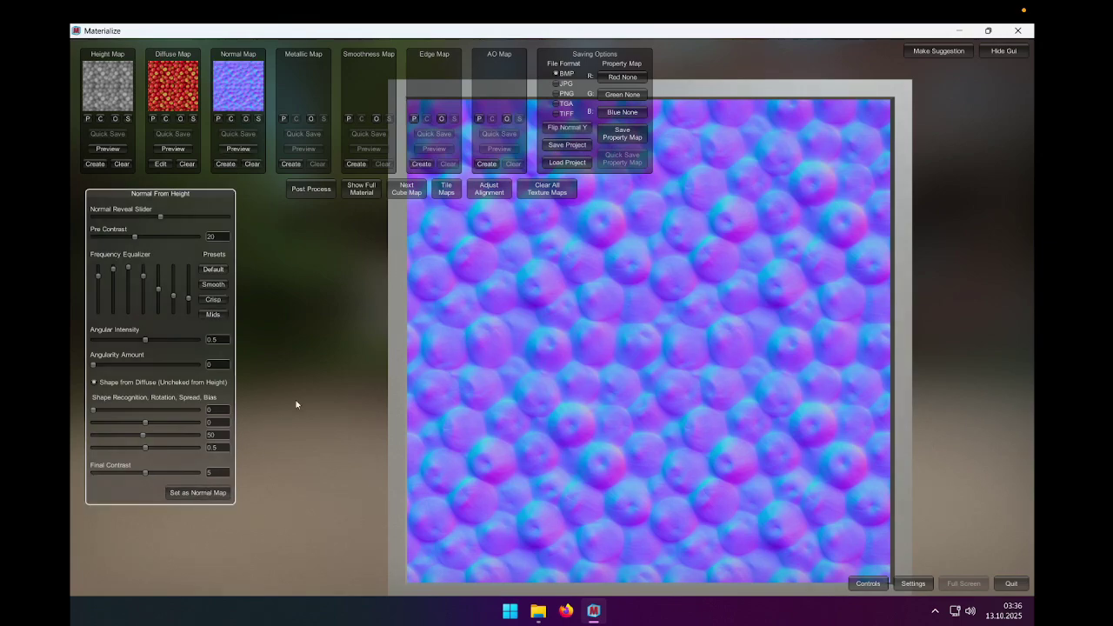
{"action": "left_click", "coordinate": [363, 191]}
{"action": "left_click_drag", "start_coordinate": [522, 226], "coordinate": [594, 304]}
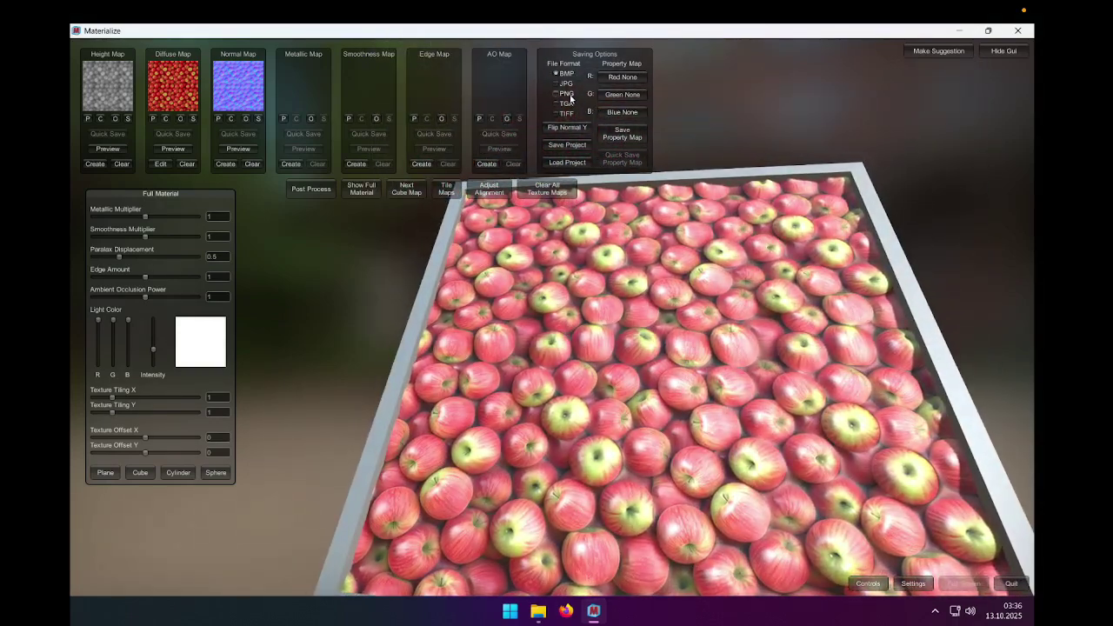
- Save the project to the desktop as apple with PNG as the map format, and quit Materialize
{"action": "left_click", "coordinate": [568, 144]}
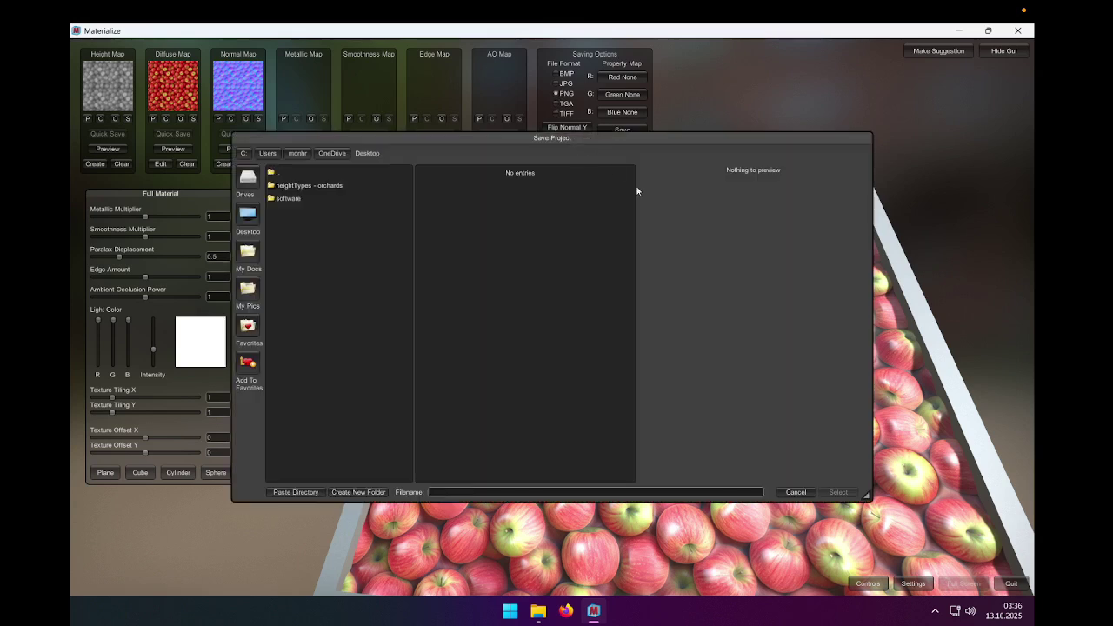
{"action": "left_click", "coordinate": [490, 495]}
{"action": "type", "text": "apple"}
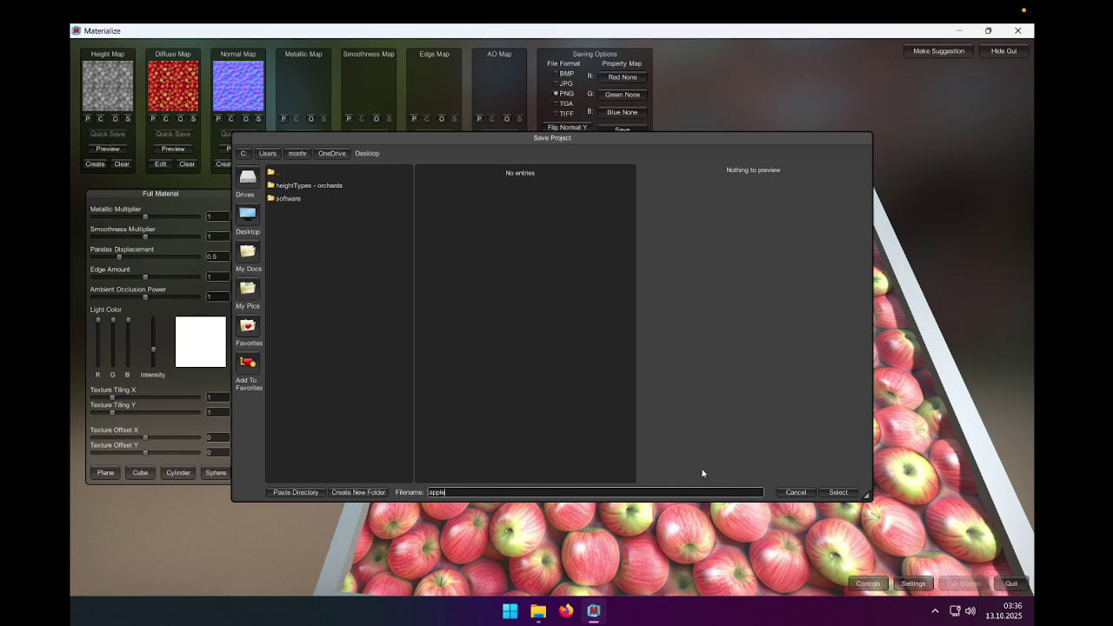
{"action": "left_click", "coordinate": [838, 492]}
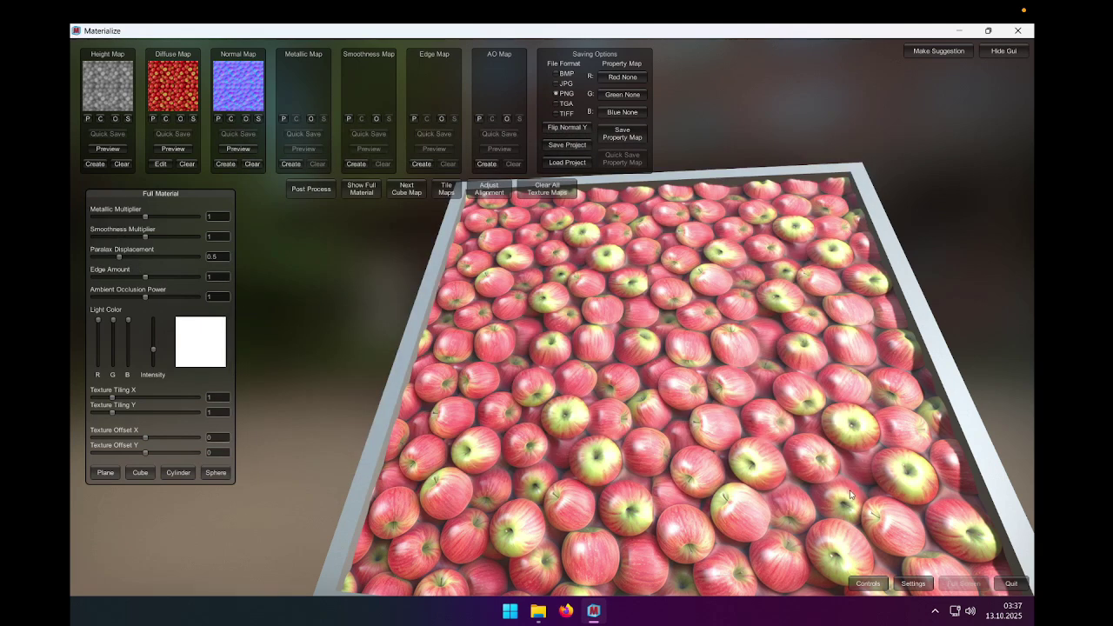
{"action": "left_click", "coordinate": [1012, 583]}
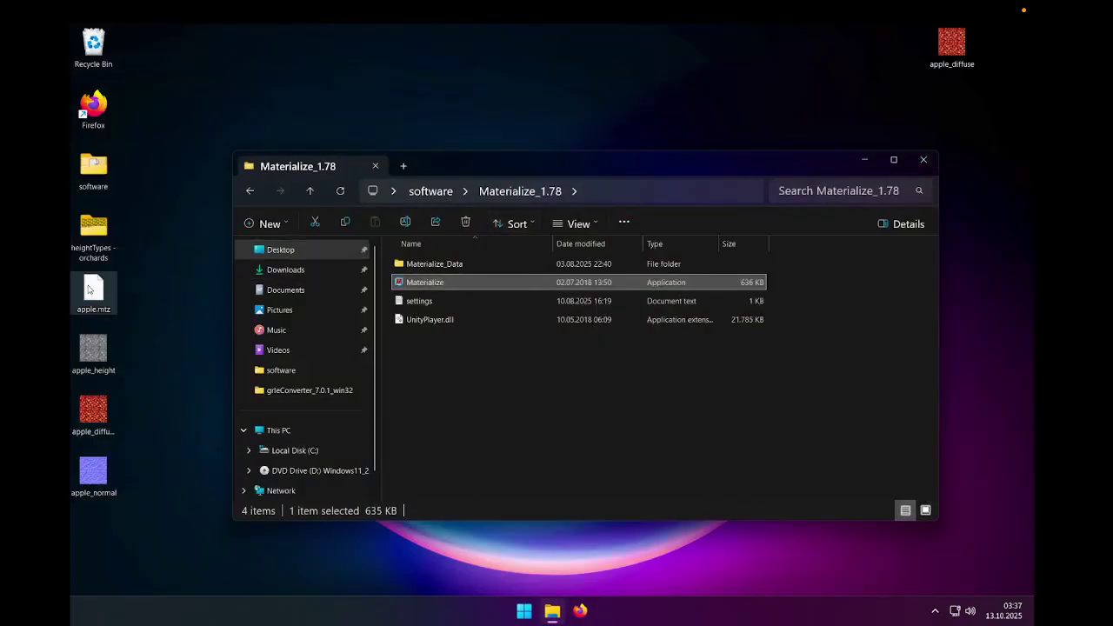
- Move the apple.mtz project file and the old source apple_diffuse image from the desktop to the Recycle Bin
{"action": "left_click_drag", "start_coordinate": [95, 292], "coordinate": [105, 54]}
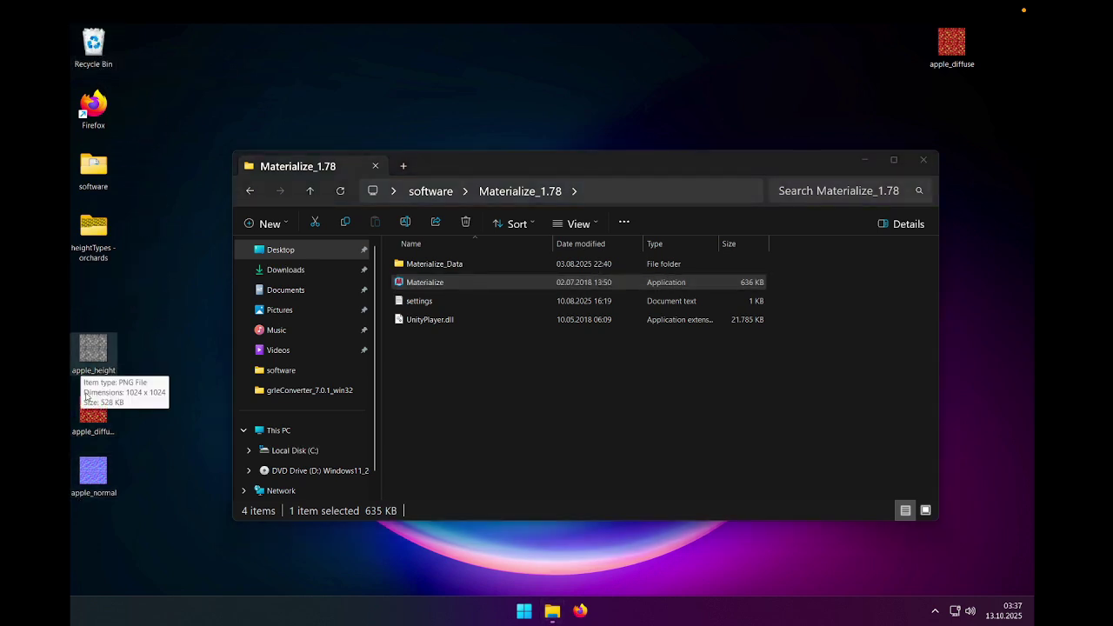
{"action": "mouse_move", "coordinate": [963, 38]}
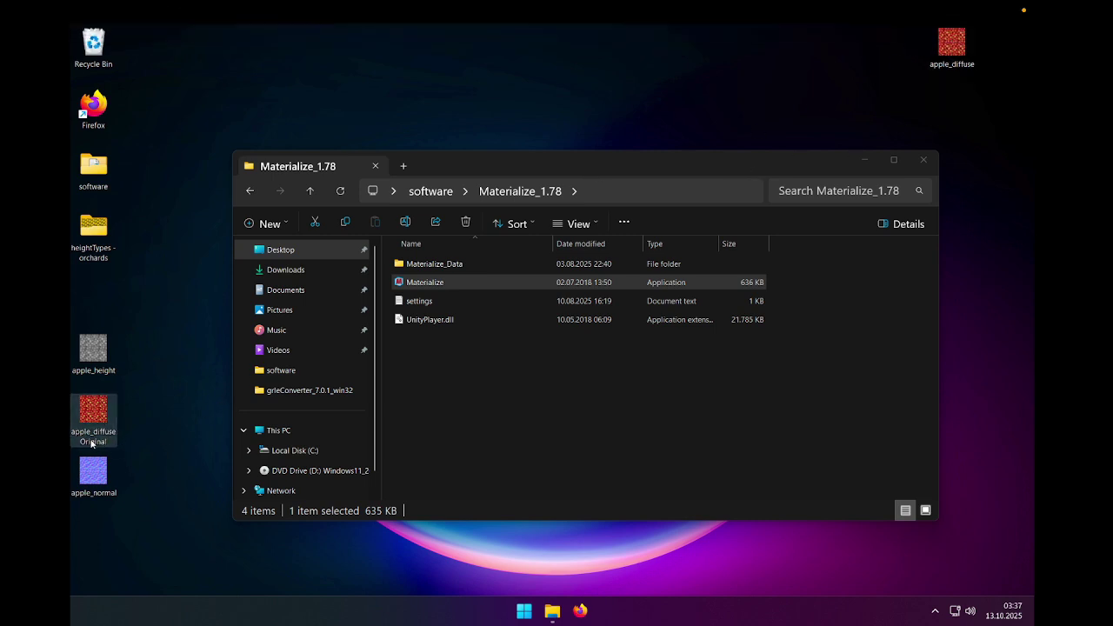
{"action": "mouse_move", "coordinate": [92, 442]}
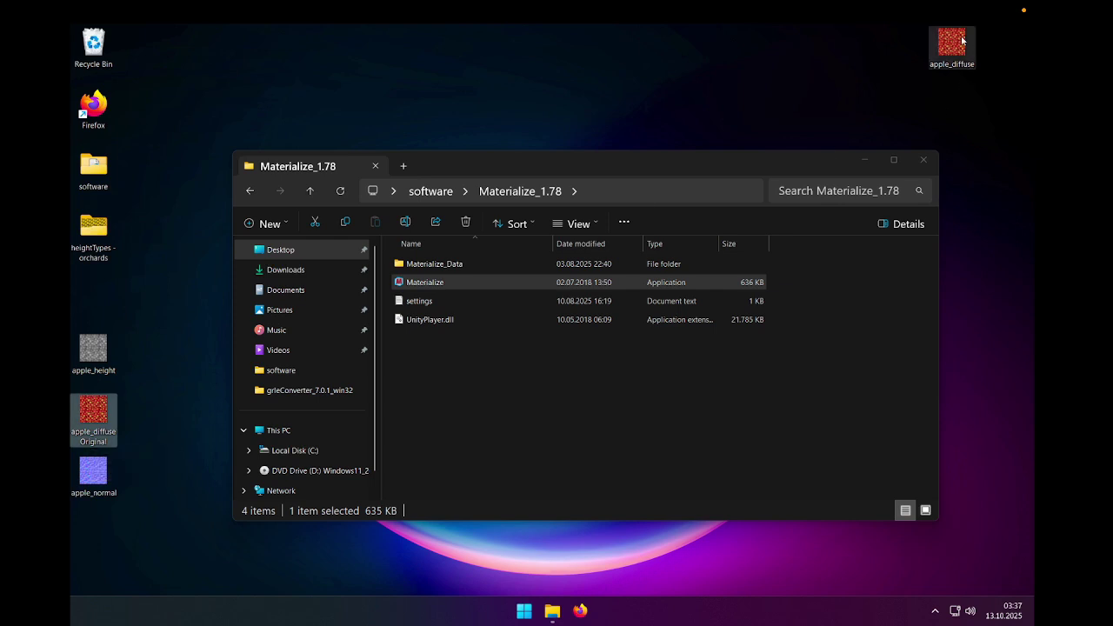
{"action": "left_click_drag", "start_coordinate": [961, 40], "coordinate": [106, 45]}
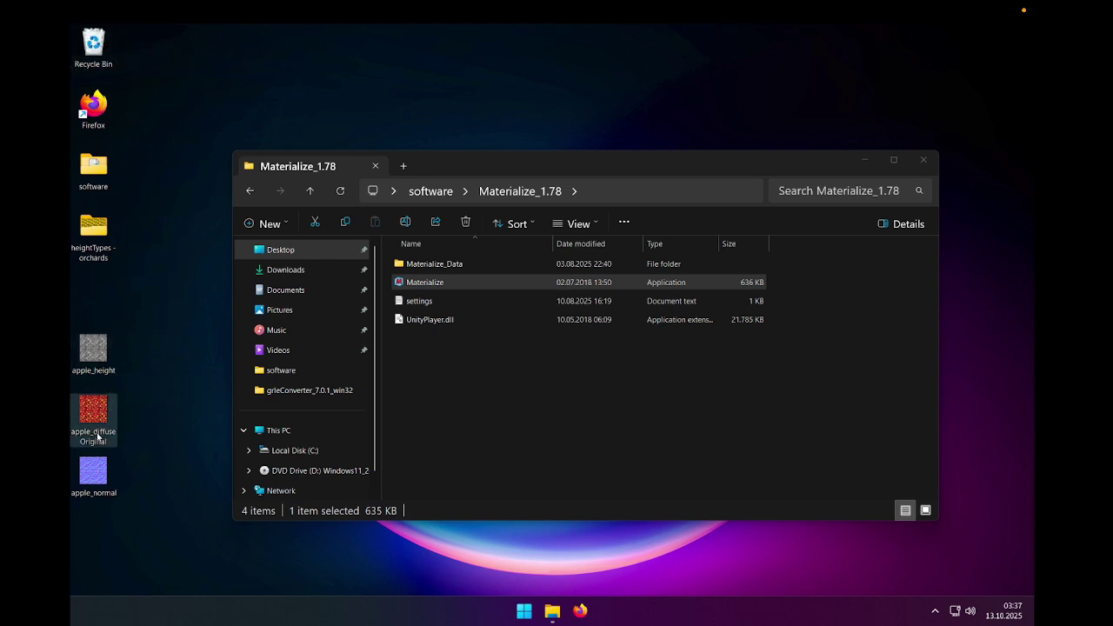
- Rename the exported original diffuse image on the desktop as apple_diffuse
{"action": "left_click", "coordinate": [107, 447]}
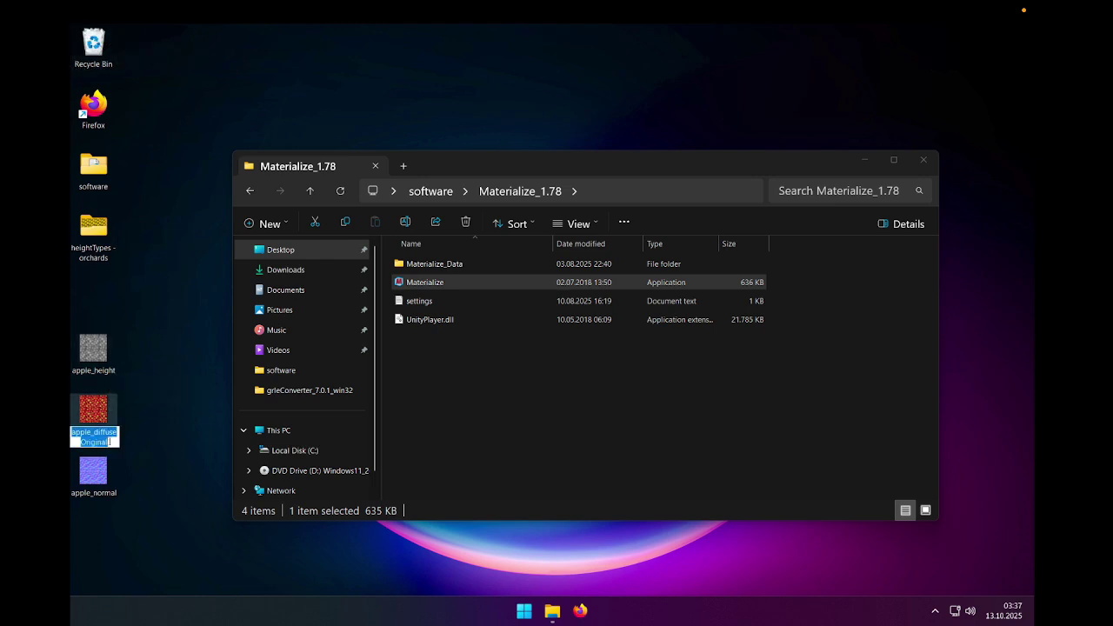
{"action": "key", "text": "F2"}
{"action": "key", "text": "BackSpace"}
{"action": "key", "text": "BackSpace"}
{"action": "key", "text": "BackSpace"}
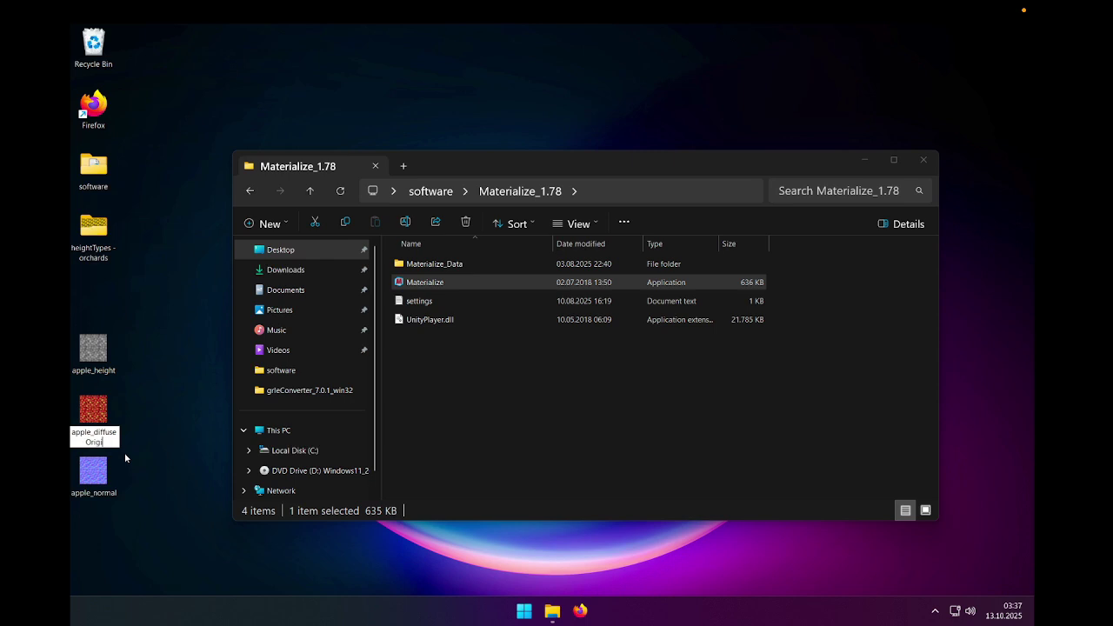
{"action": "key", "text": "BackSpace"}
{"action": "key", "text": "BackSpace"}
{"action": "key", "text": "BackSpace"}
{"action": "left_click", "coordinate": [206, 307]}
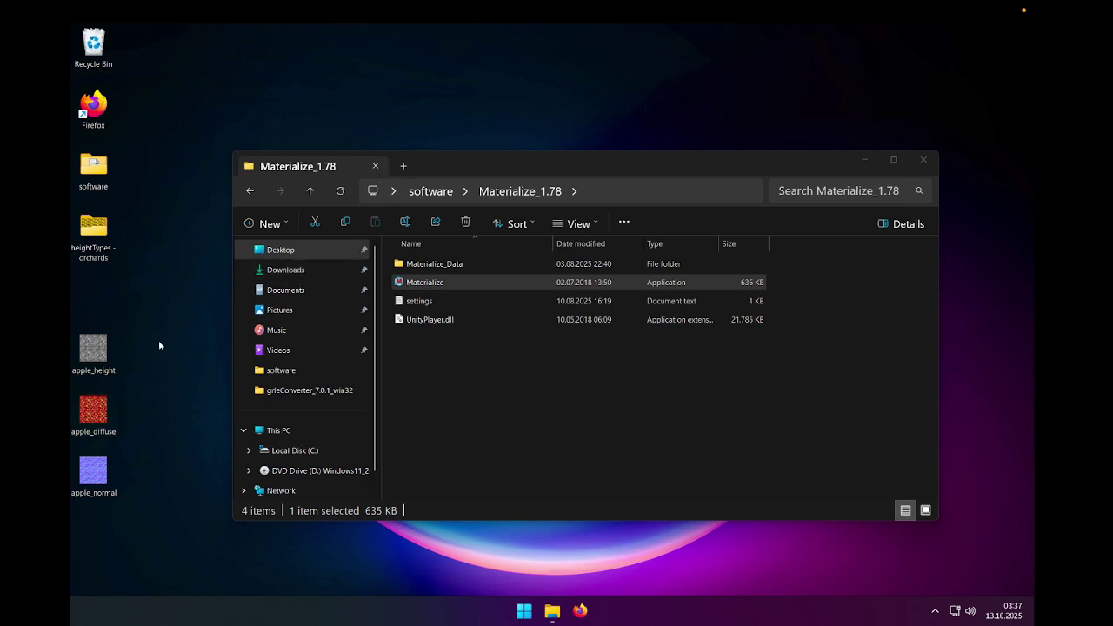
- Move the apple_height, apple_diffuse and apple_normal images from the desktop to the Recycle Bin together
{"action": "left_click_drag", "start_coordinate": [159, 340], "coordinate": [98, 494]}
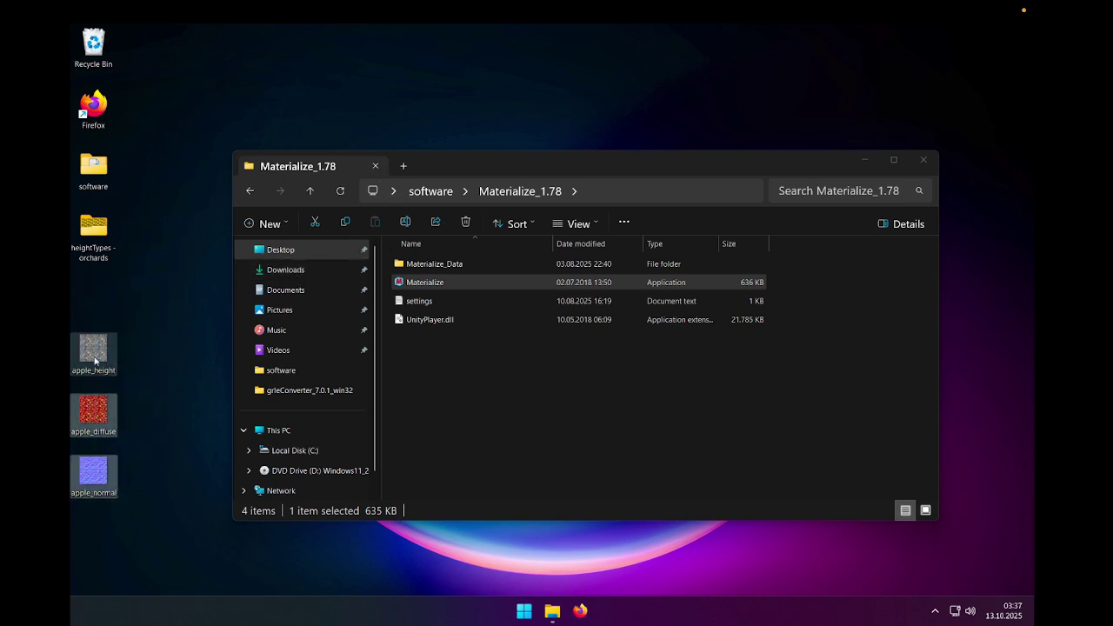
{"action": "left_click_drag", "start_coordinate": [95, 357], "coordinate": [102, 53]}
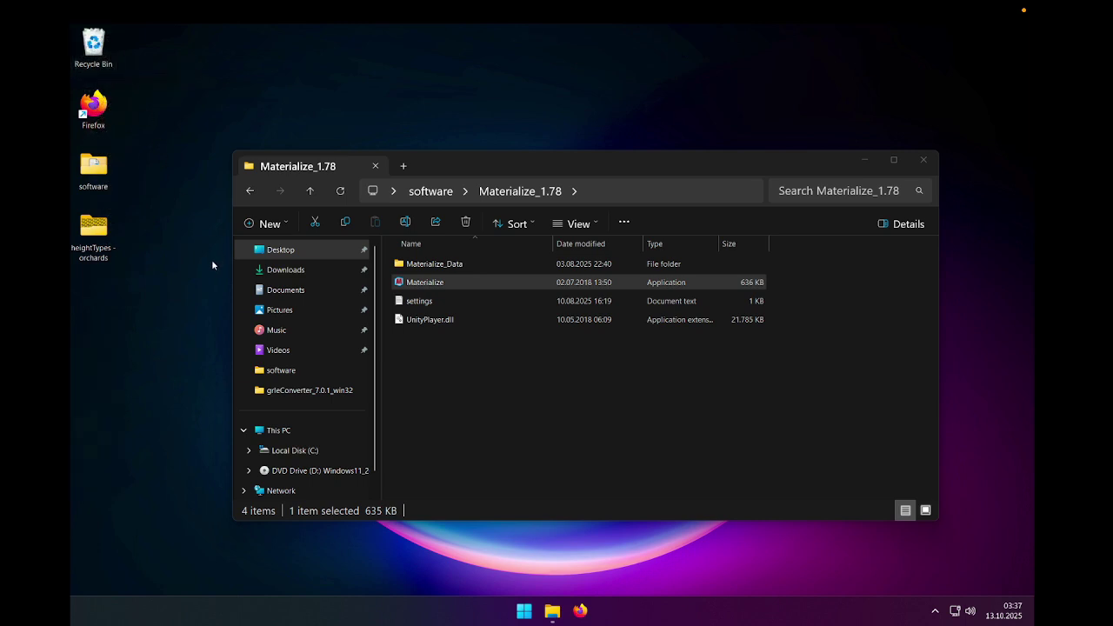
- Switch to the macOS desktop, open the Descărcări folder in Finder, and preview apricot_diffuse.png, closing the preview after inspection
{"action": "key", "text": "ctrl+Left"}
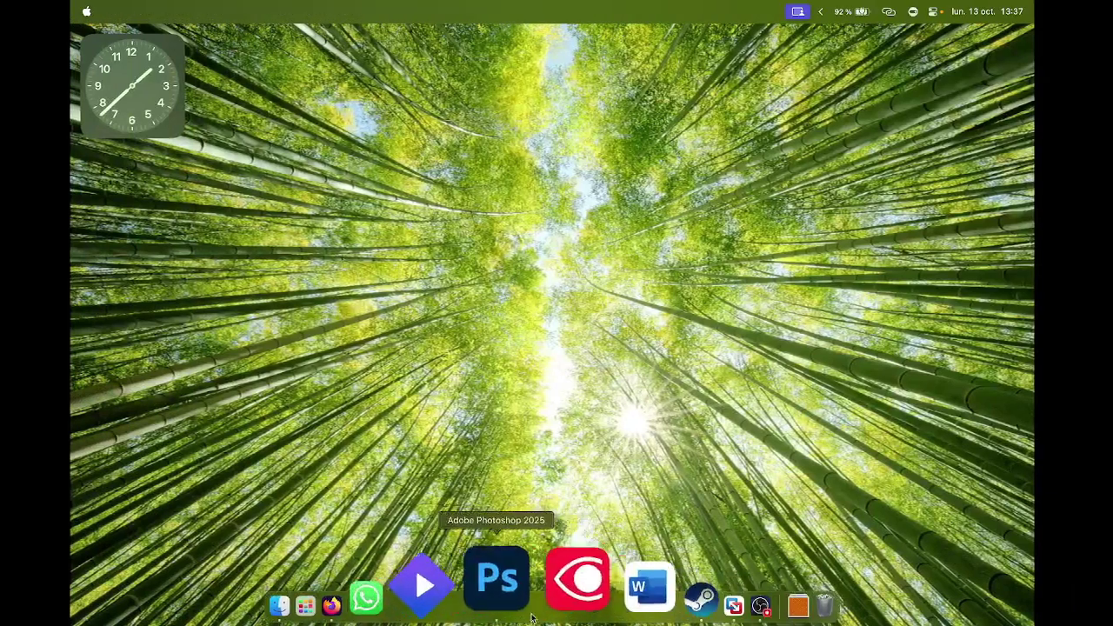
{"action": "left_click", "coordinate": [374, 587]}
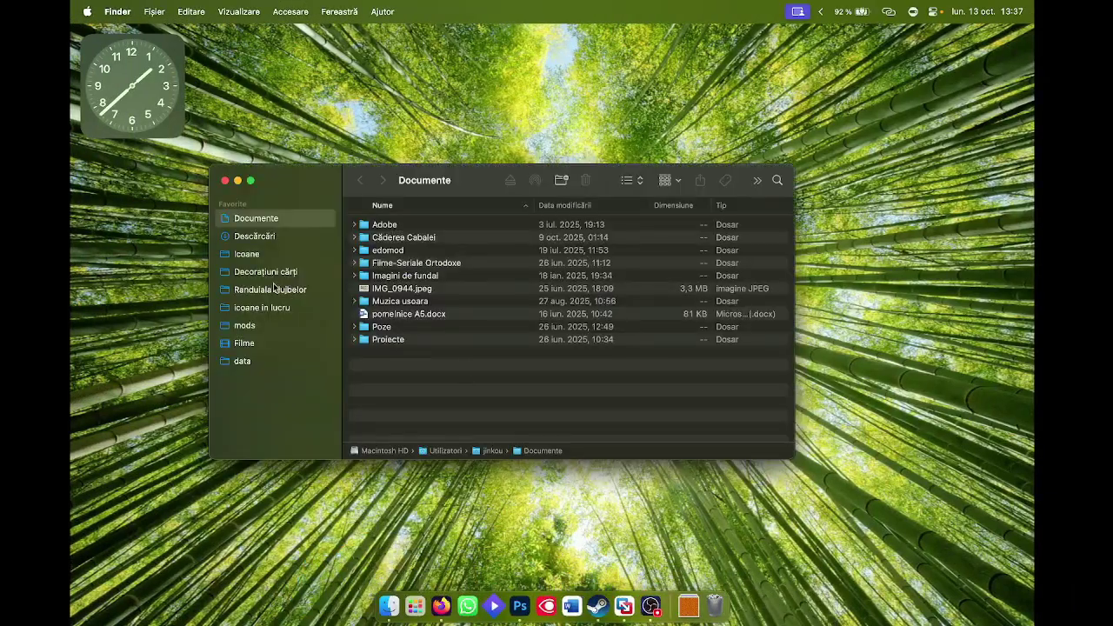
{"action": "left_click", "coordinate": [273, 237]}
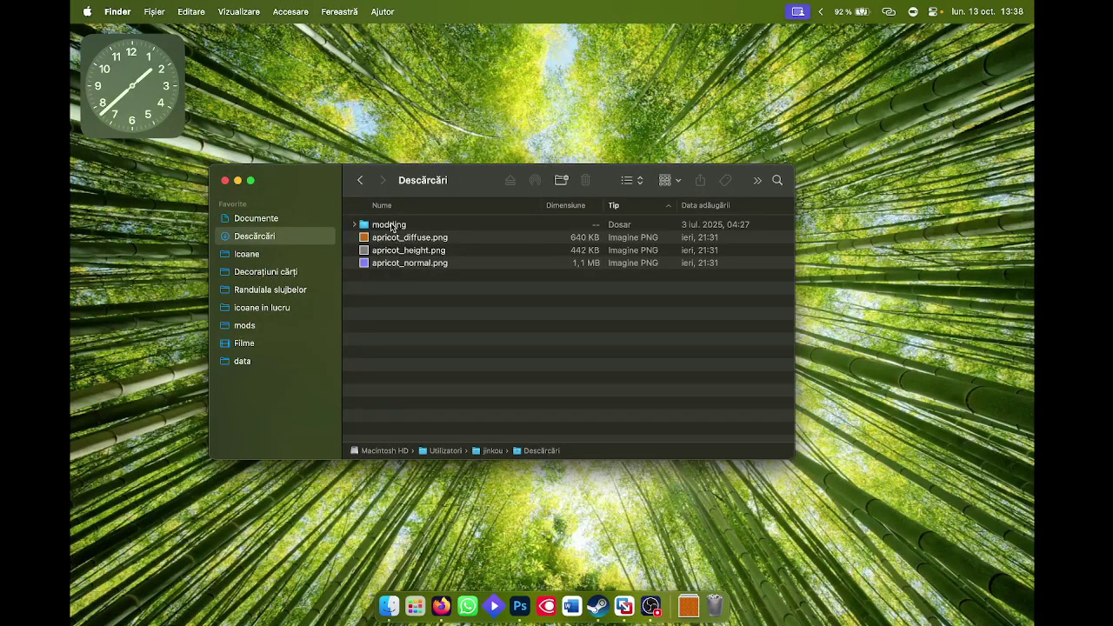
{"action": "left_click", "coordinate": [391, 242]}
{"action": "key", "text": "space"}
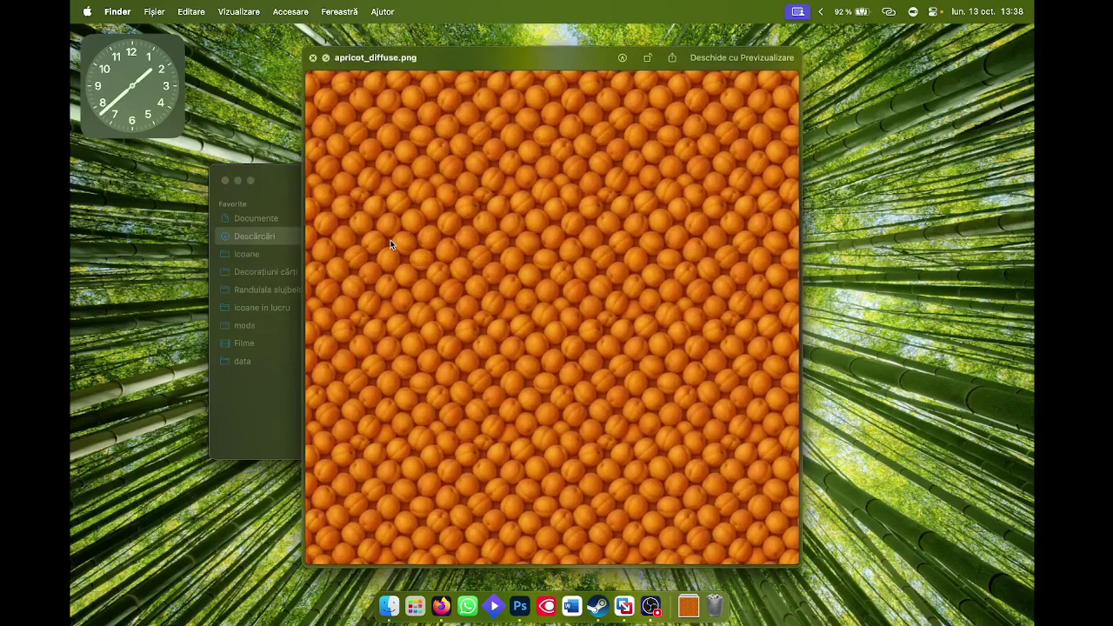
{"action": "key", "text": "space"}
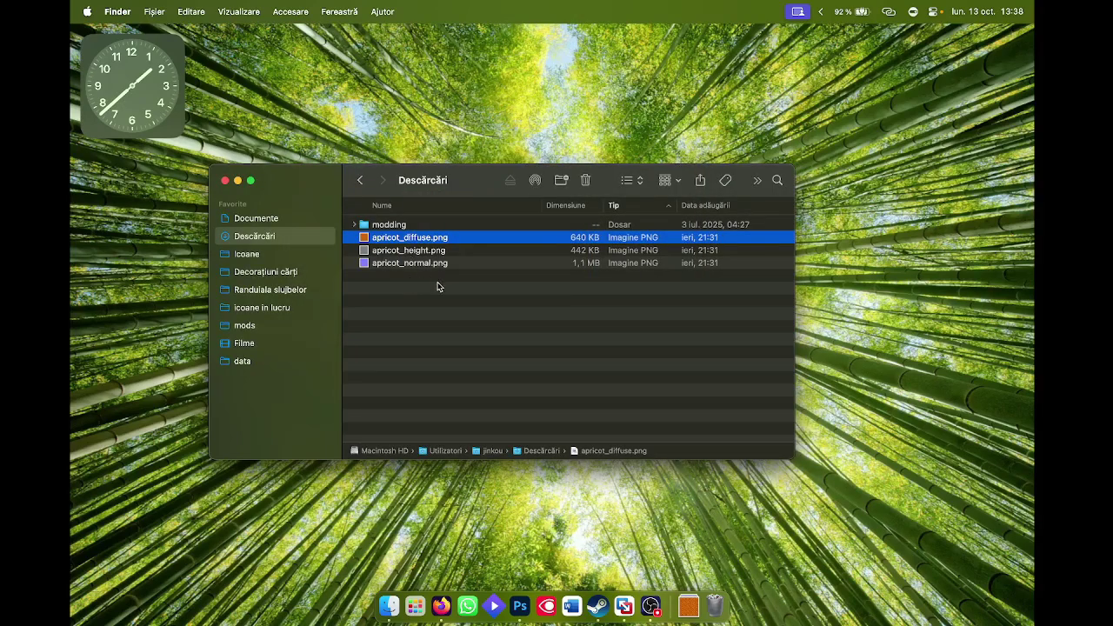
- Launch GIMP and open apricot_diffuse.png, apricot_height.png and apricot_normal.png from the Downloads folder
{"action": "left_click", "coordinate": [423, 583]}
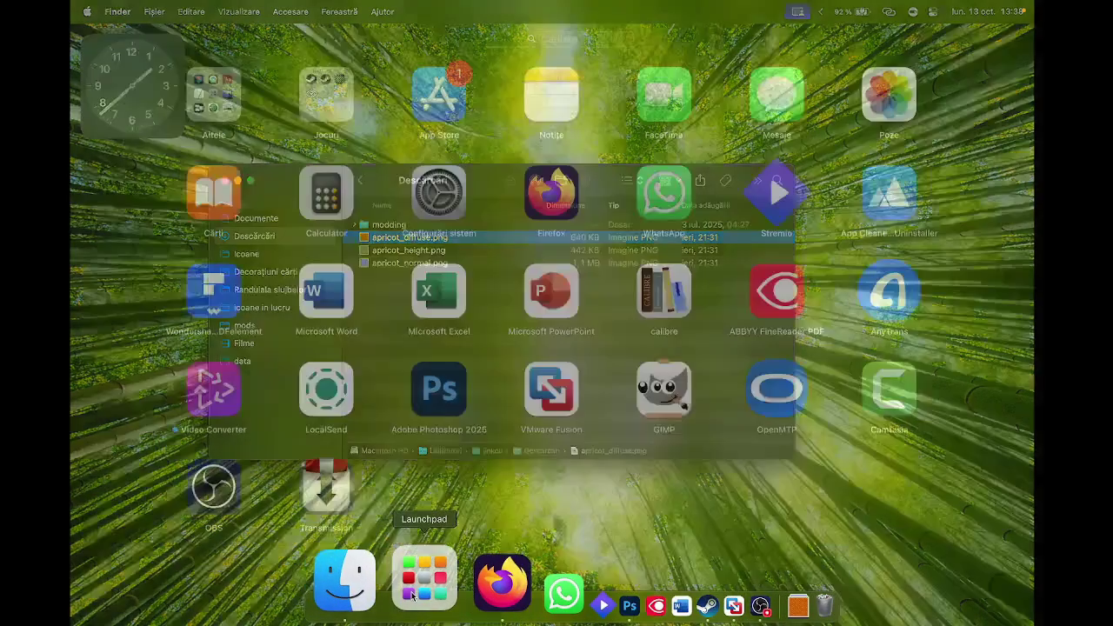
{"action": "left_click", "coordinate": [669, 402]}
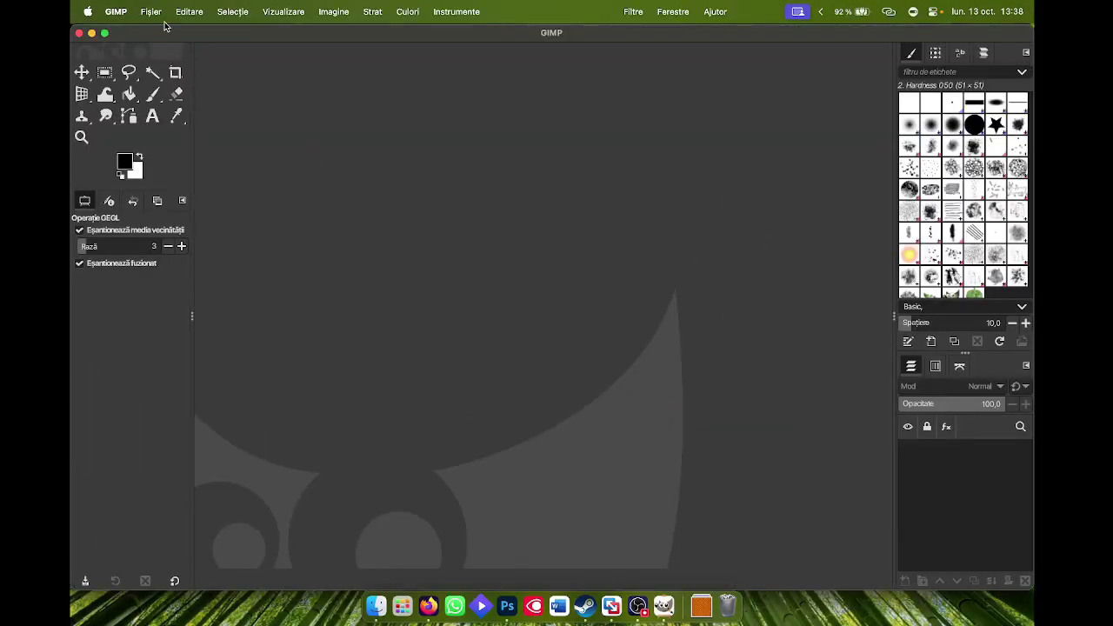
{"action": "left_click", "coordinate": [156, 14]}
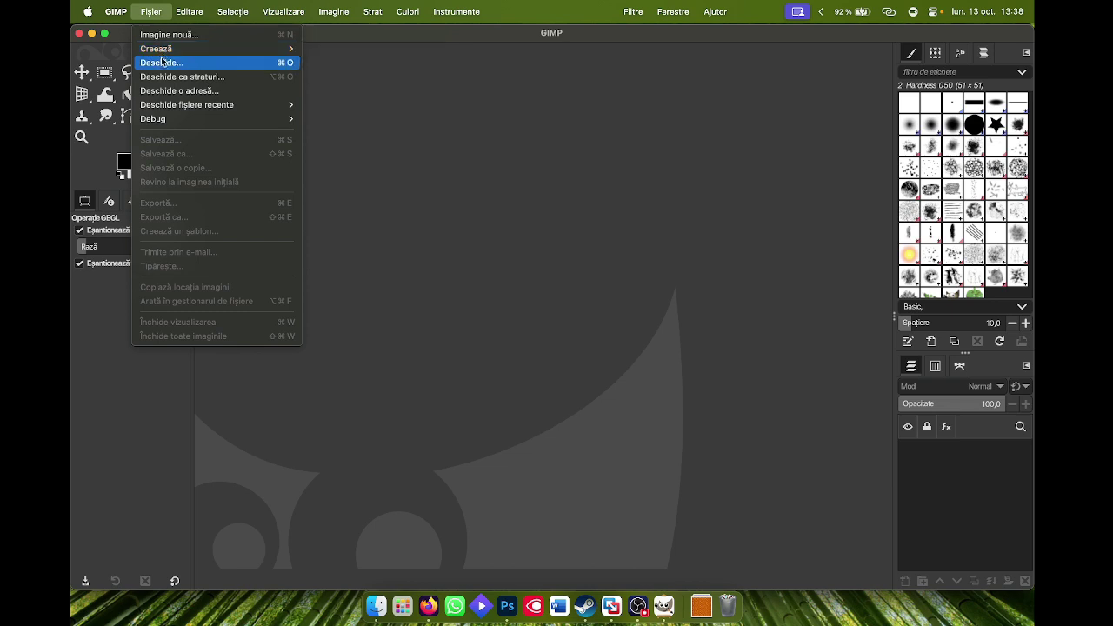
{"action": "left_click", "coordinate": [185, 64]}
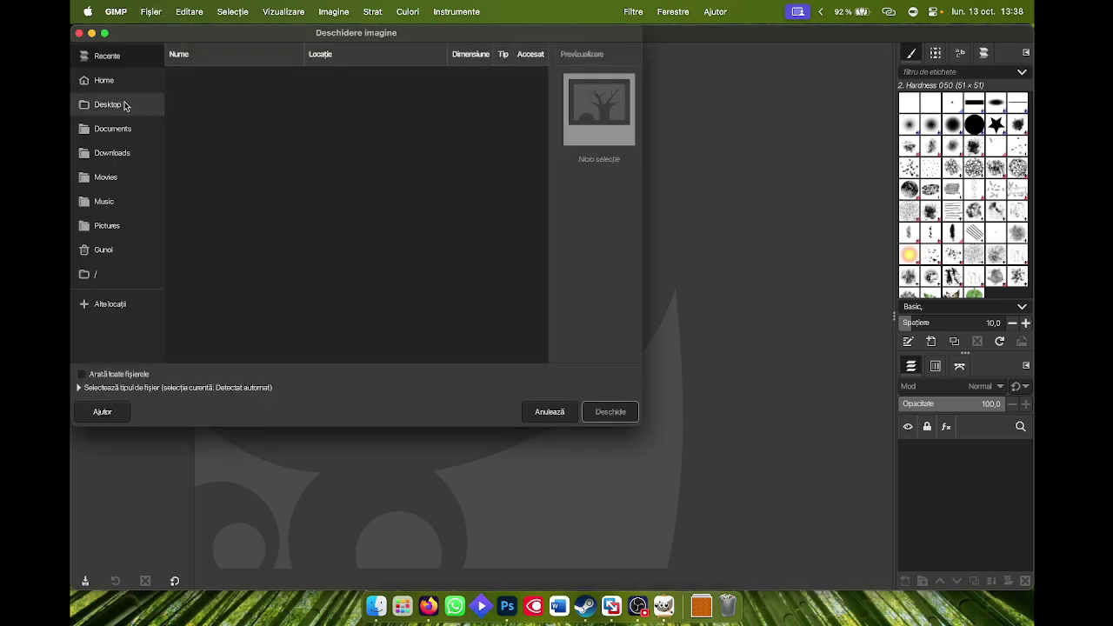
{"action": "left_click", "coordinate": [125, 153]}
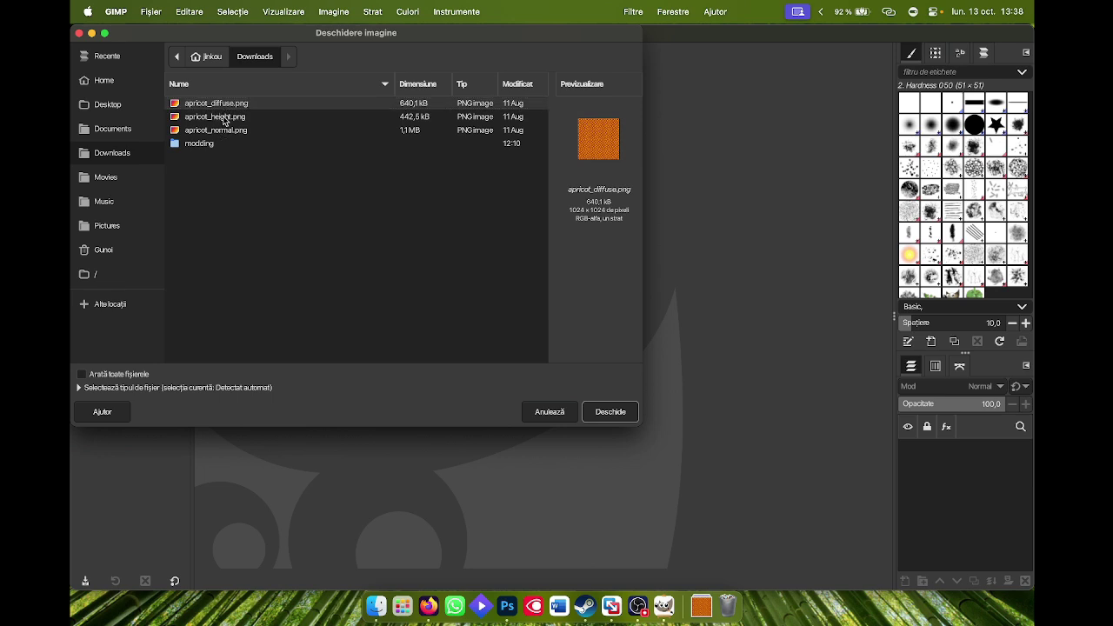
{"action": "left_click", "coordinate": [224, 118]}
{"action": "key", "text": "Down"}
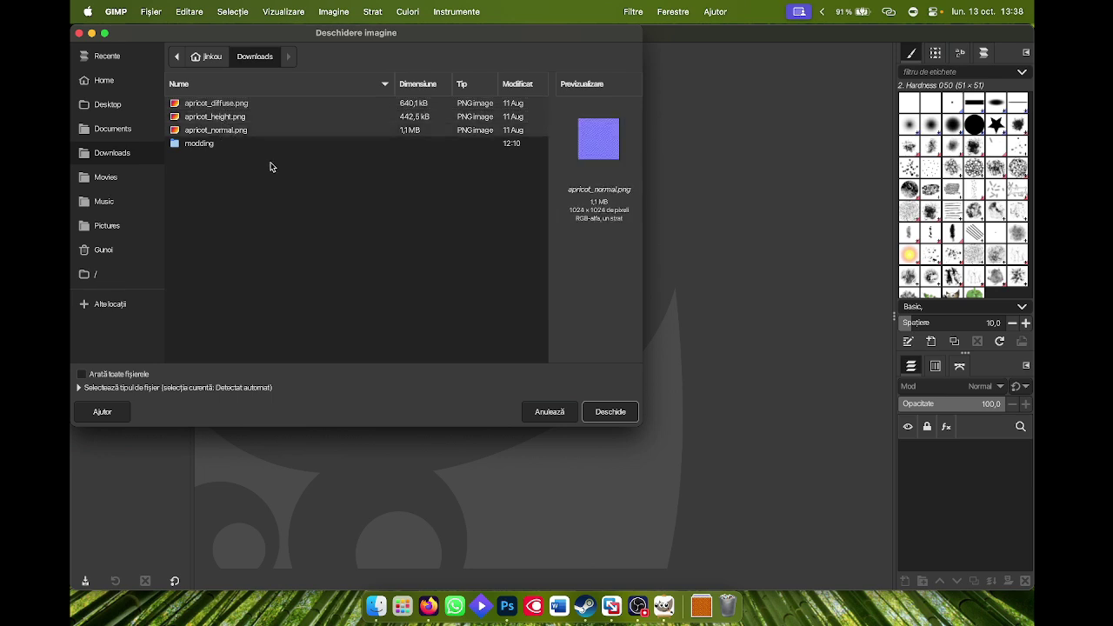
{"action": "left_click", "coordinate": [615, 415]}
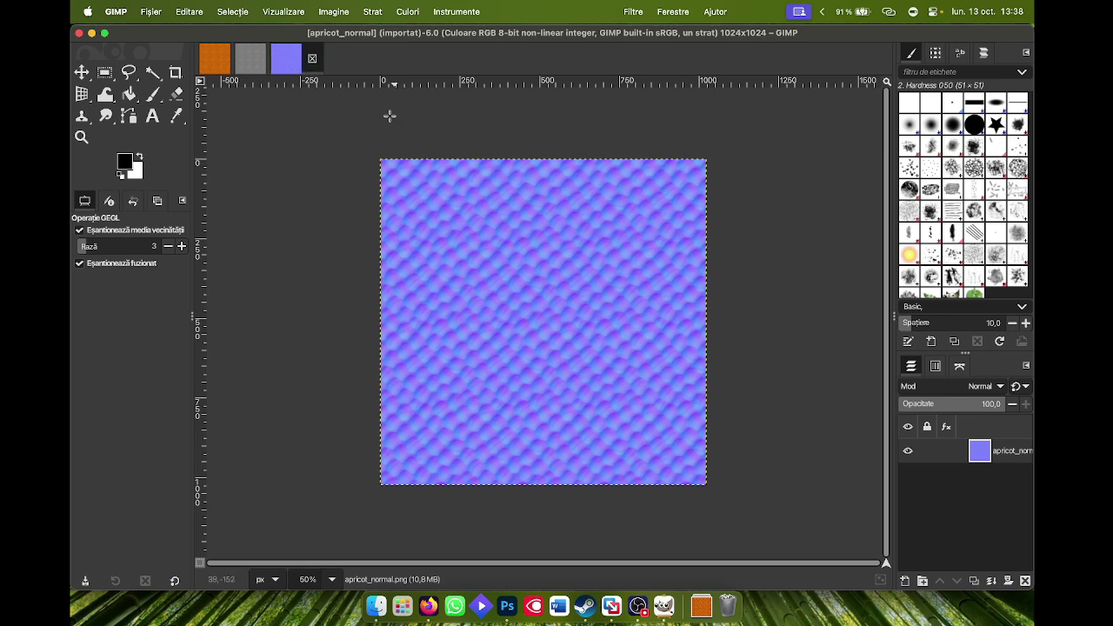
- Decompose the apricot_normal image into separate channel layers using the RGB color model
{"action": "left_click", "coordinate": [407, 11]}
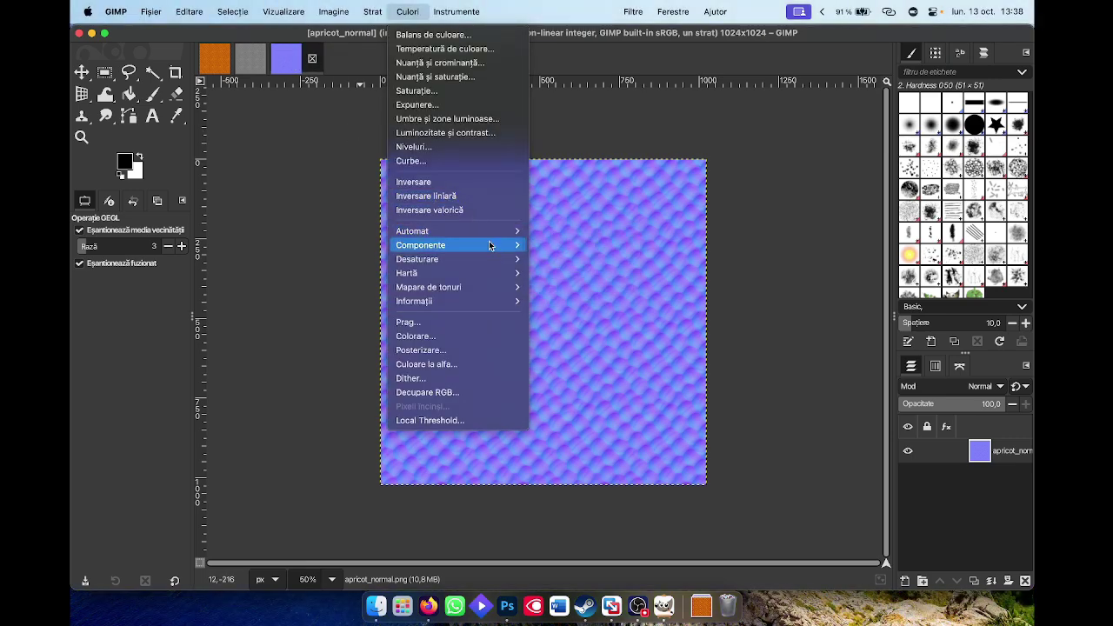
{"action": "mouse_move", "coordinate": [492, 249]}
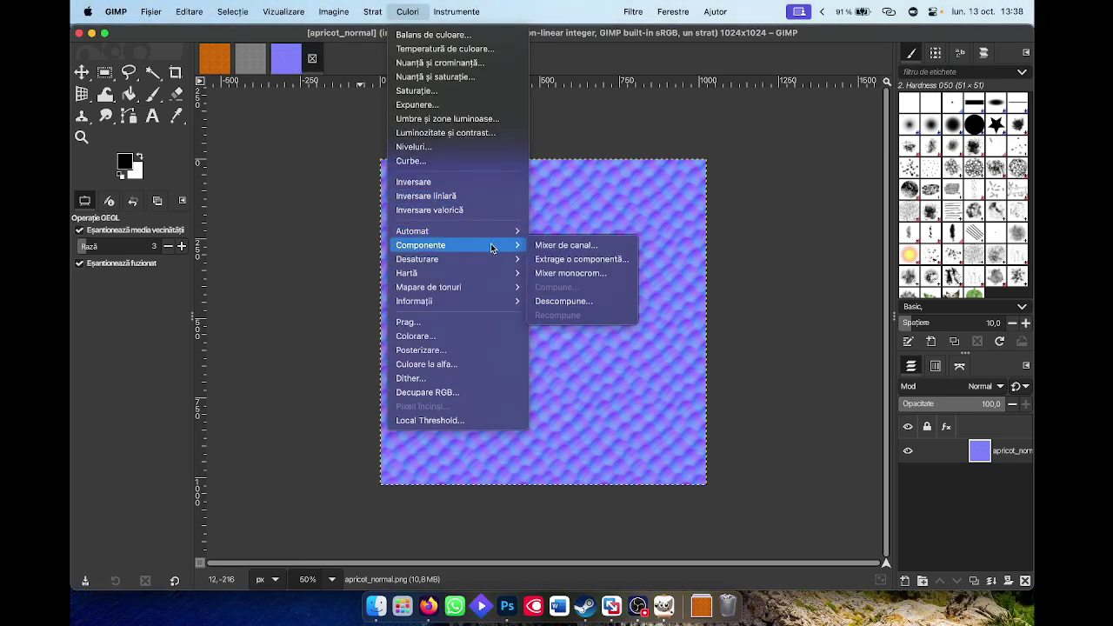
{"action": "left_click", "coordinate": [563, 301]}
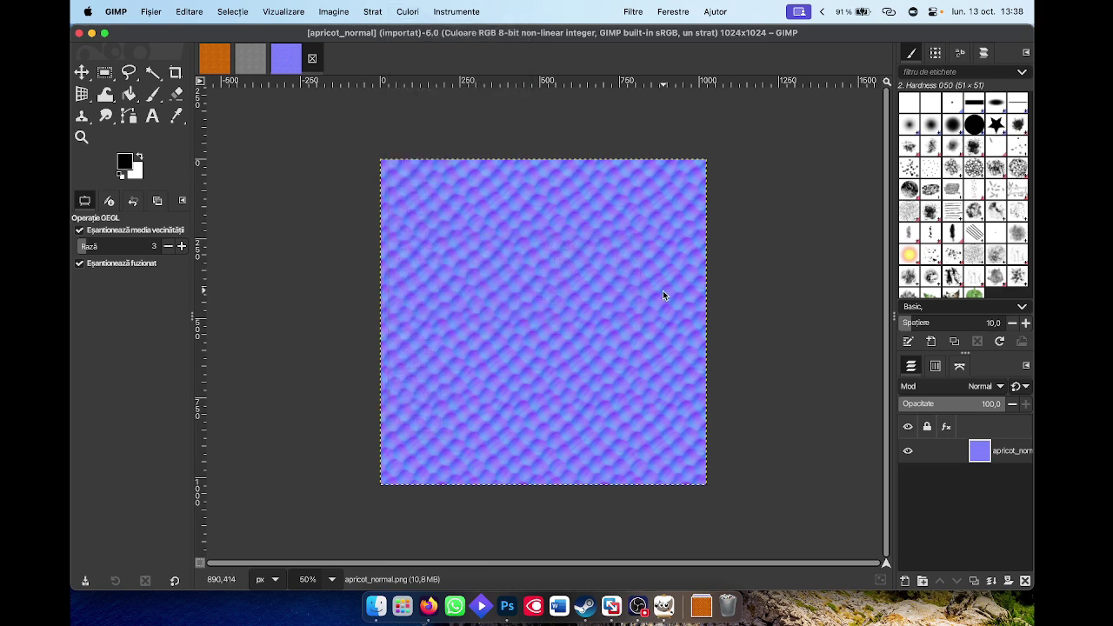
{"action": "left_click_drag", "start_coordinate": [329, 35], "coordinate": [457, 158]}
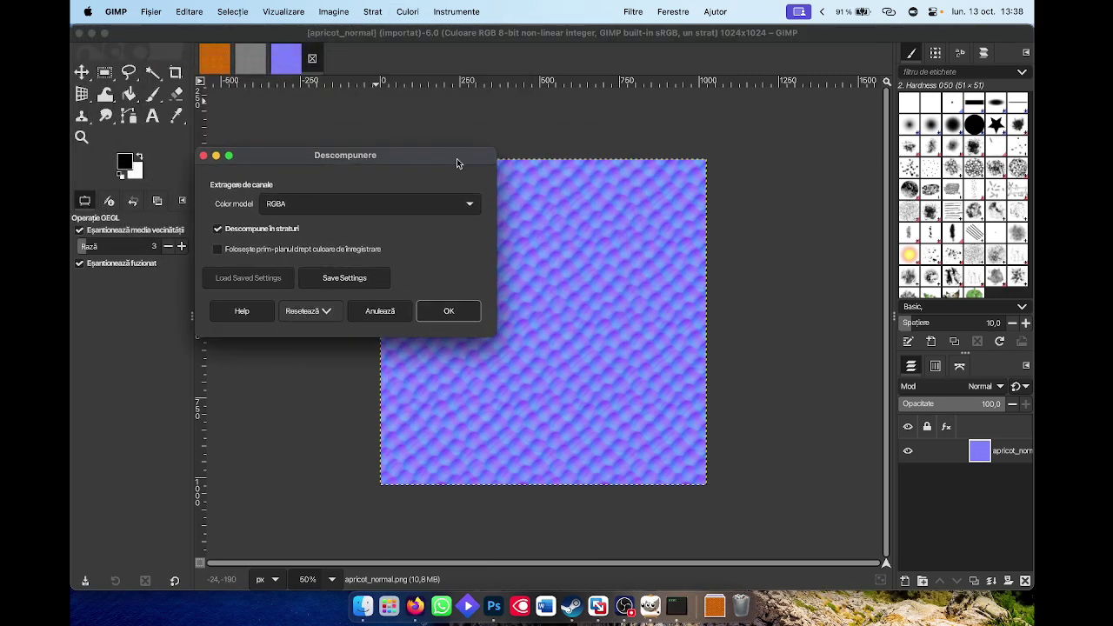
{"action": "left_click", "coordinate": [442, 210]}
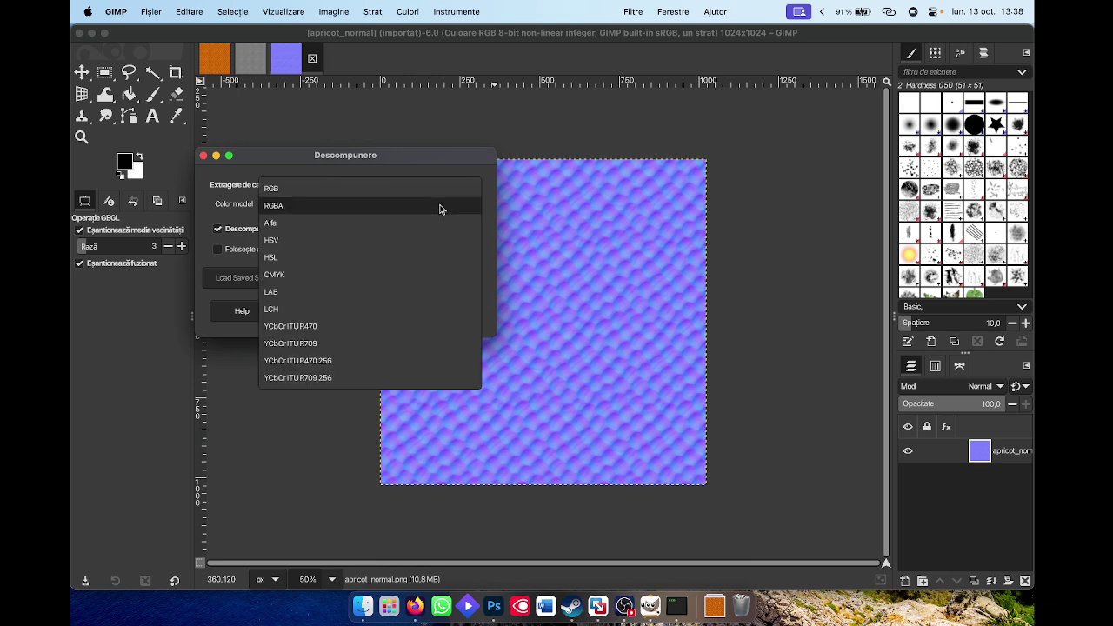
{"action": "left_click", "coordinate": [322, 193]}
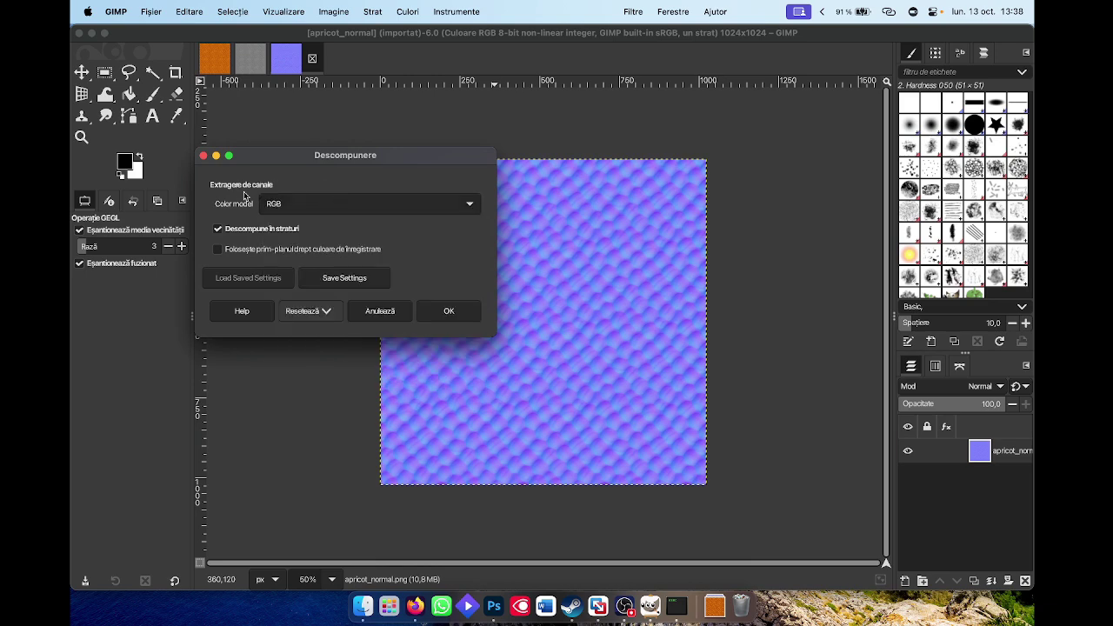
{"action": "left_click", "coordinate": [315, 206]}
{"action": "left_click", "coordinate": [316, 206]}
{"action": "left_click", "coordinate": [307, 206]}
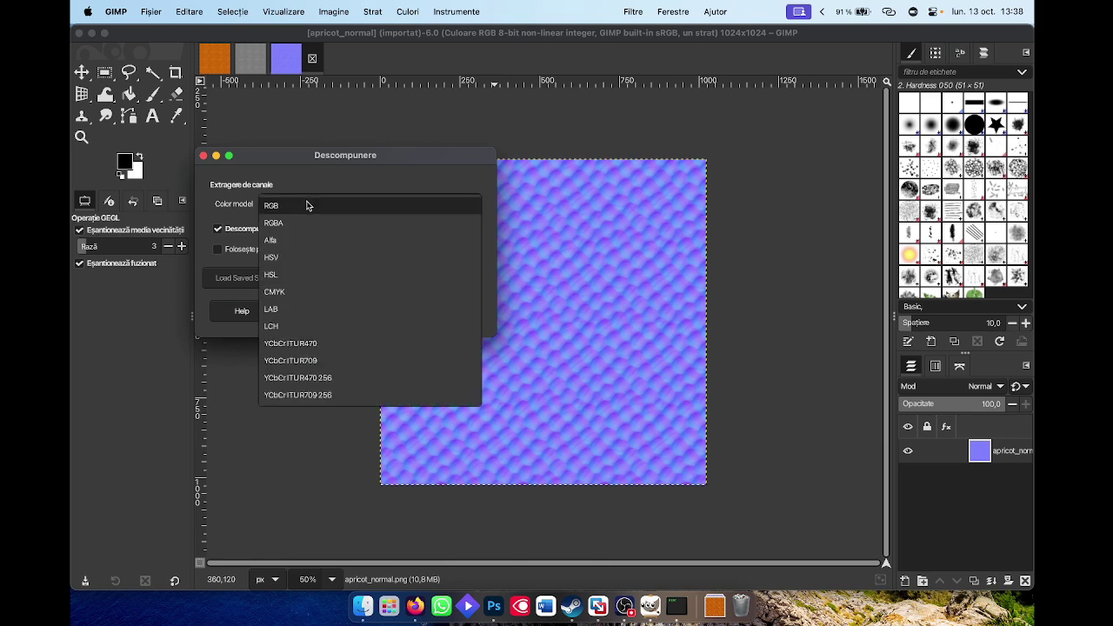
{"action": "left_click", "coordinate": [307, 205]}
{"action": "left_click", "coordinate": [448, 311]}
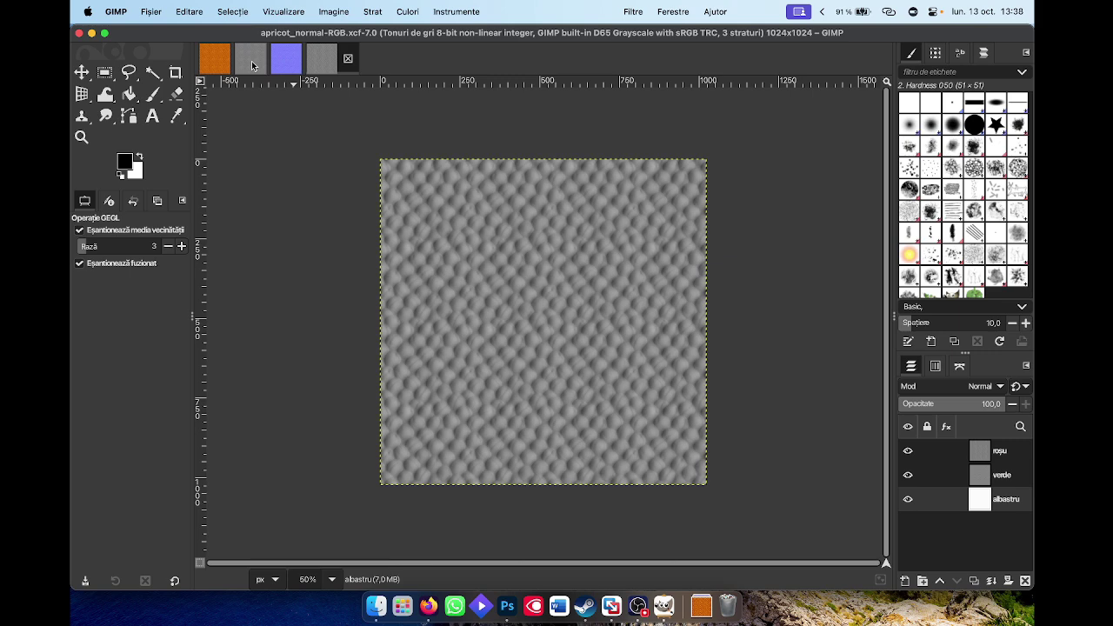
- Switch to the apricot_height image and reapply the last GEGL operation to it repeatedly, accepting its default settings
{"action": "left_click", "coordinate": [252, 59]}
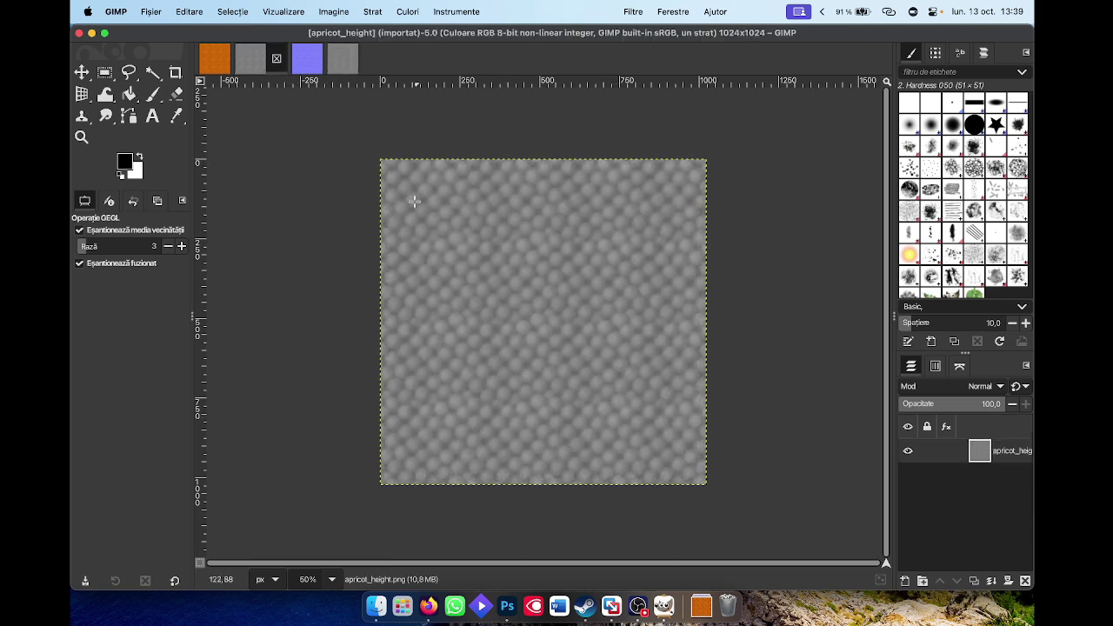
{"action": "left_click", "coordinate": [467, 214]}
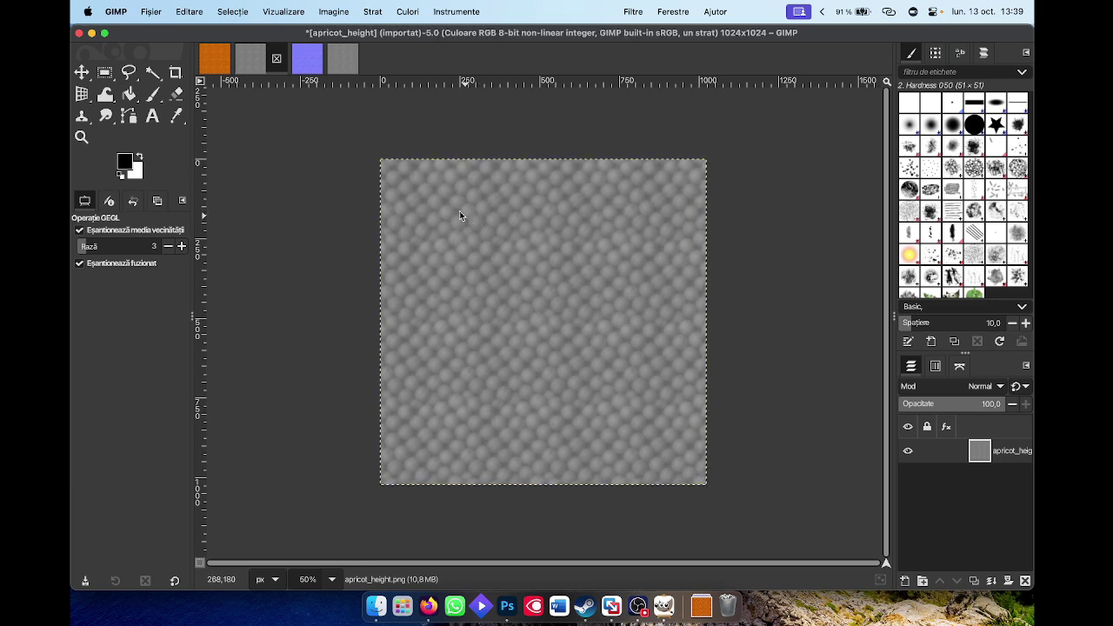
{"action": "left_click", "coordinate": [456, 208]}
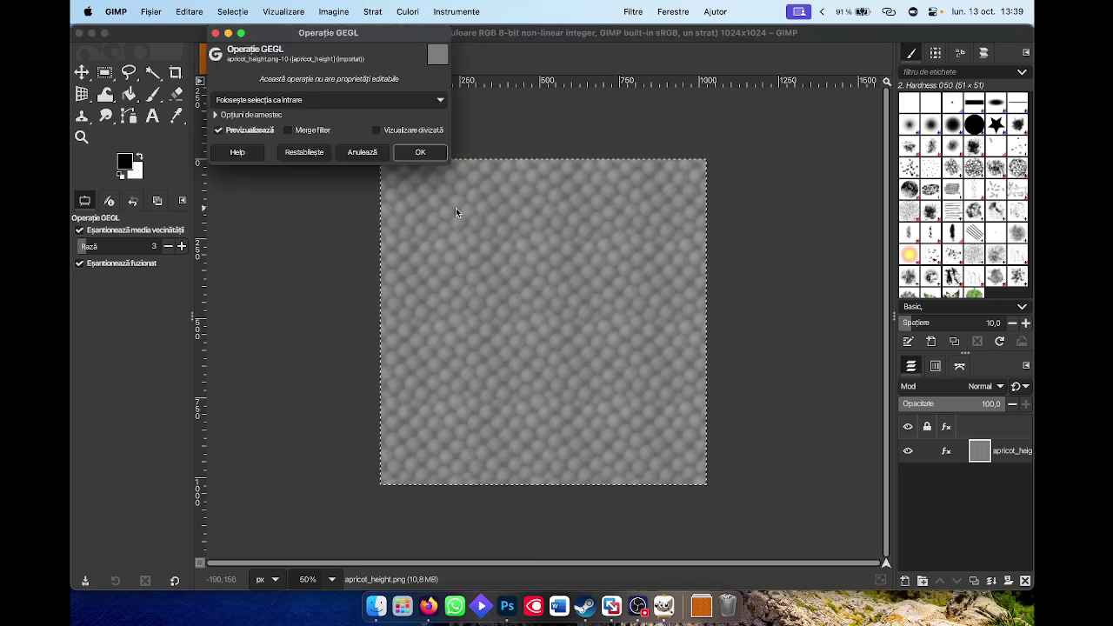
{"action": "left_click", "coordinate": [420, 151]}
{"action": "left_click", "coordinate": [216, 33]}
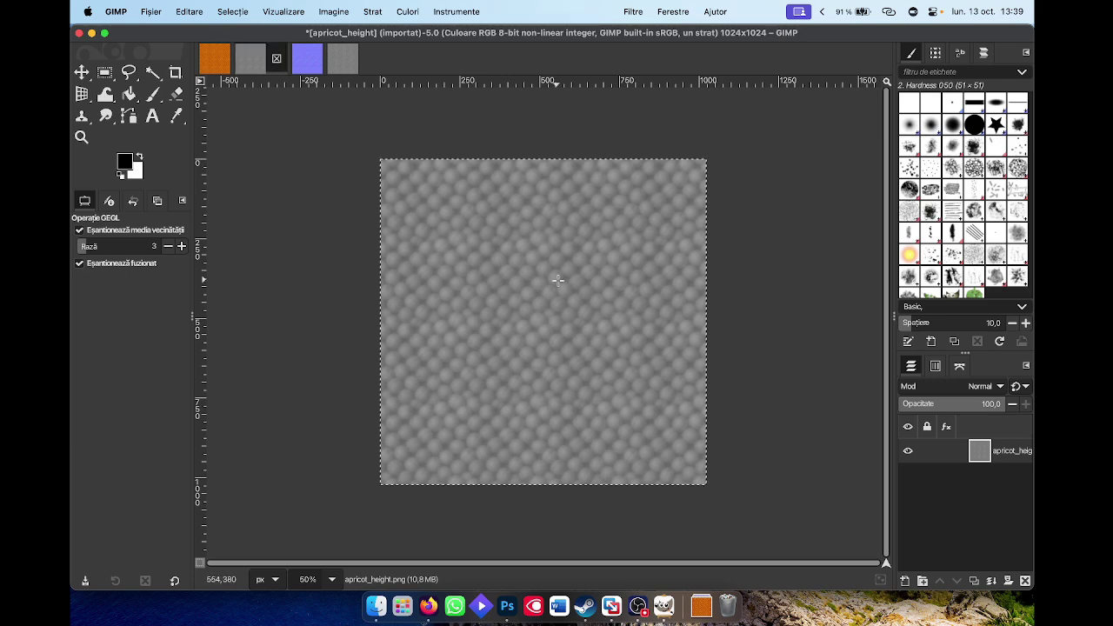
{"action": "key", "text": "super+shift+f"}
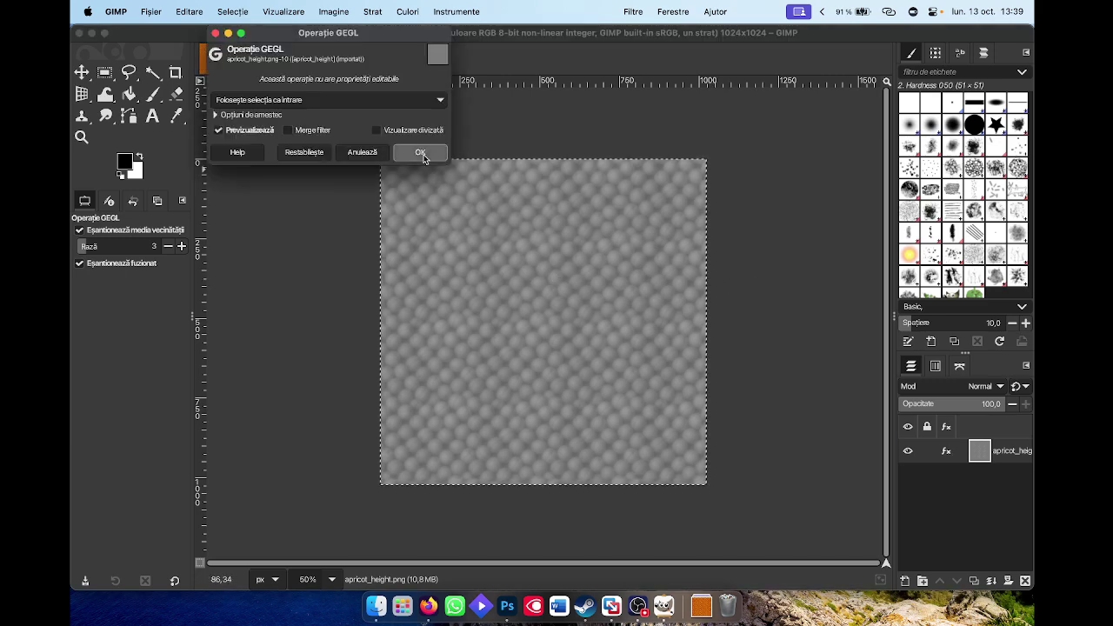
{"action": "left_click", "coordinate": [422, 151]}
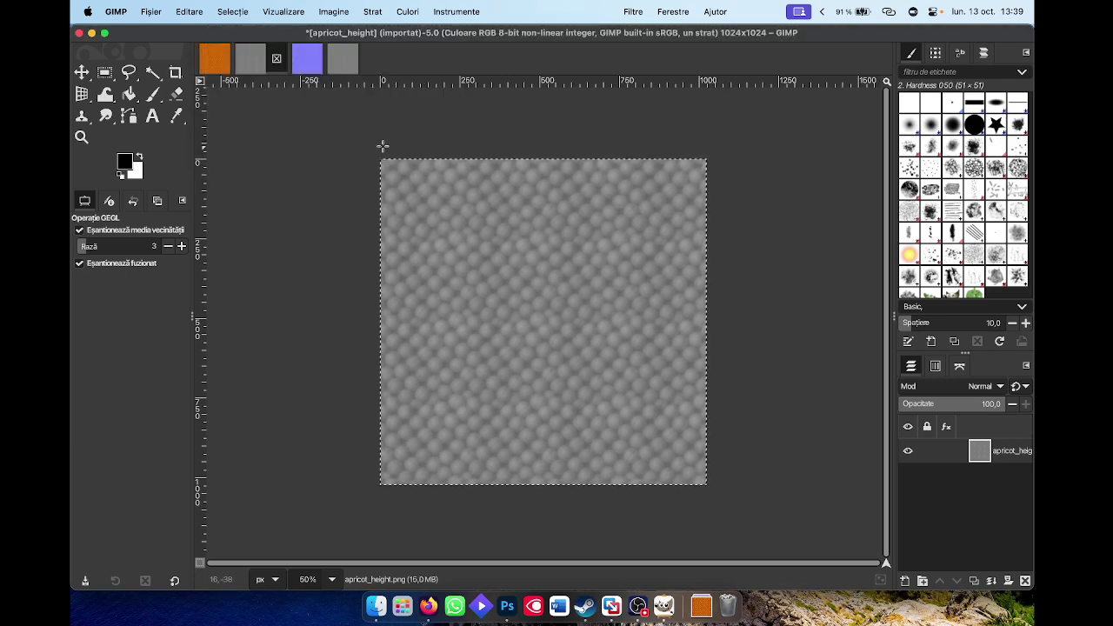
- Copy the apricot_height image, paste it above the albastru layer of apricot_normal-RGB, and merge it down into albastru
{"action": "left_click", "coordinate": [313, 63]}
{"action": "left_click", "coordinate": [262, 69]}
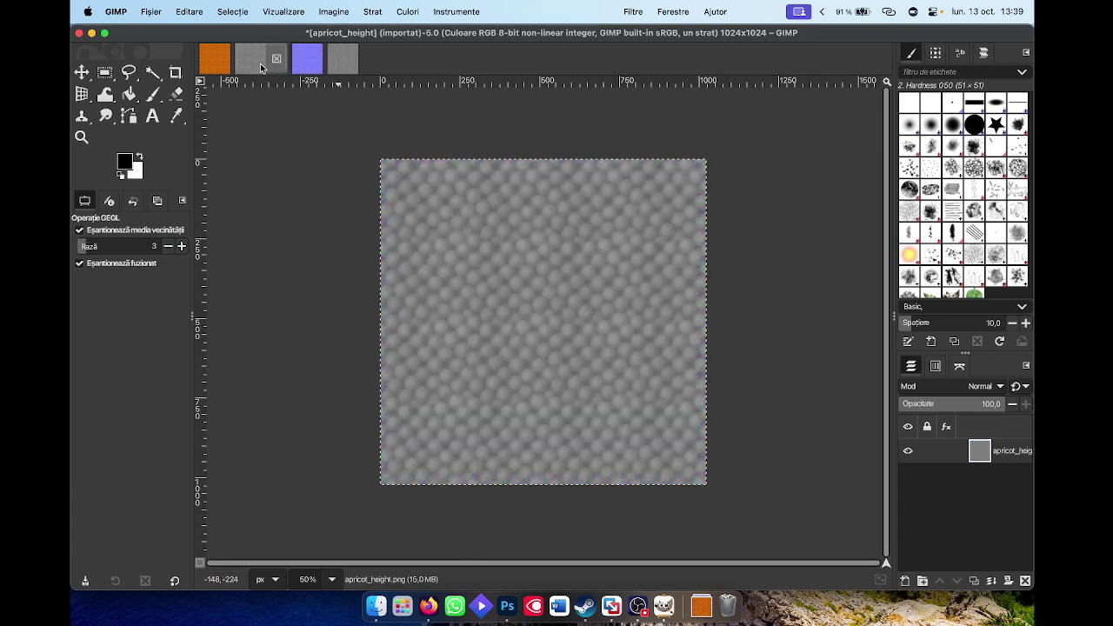
{"action": "key", "text": "super+c"}
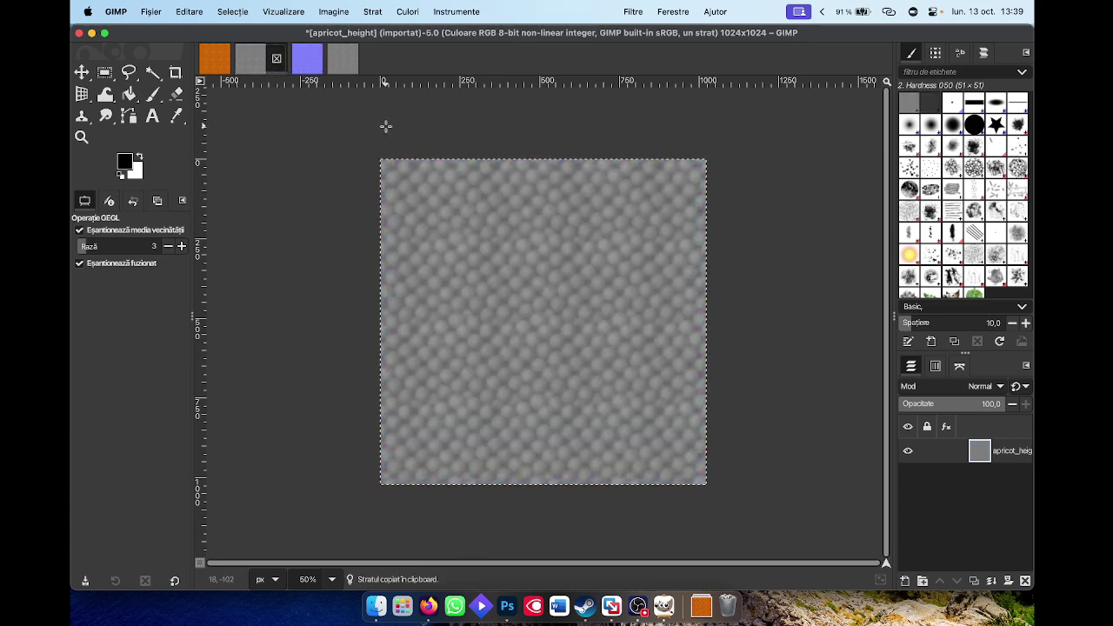
{"action": "left_click", "coordinate": [343, 58]}
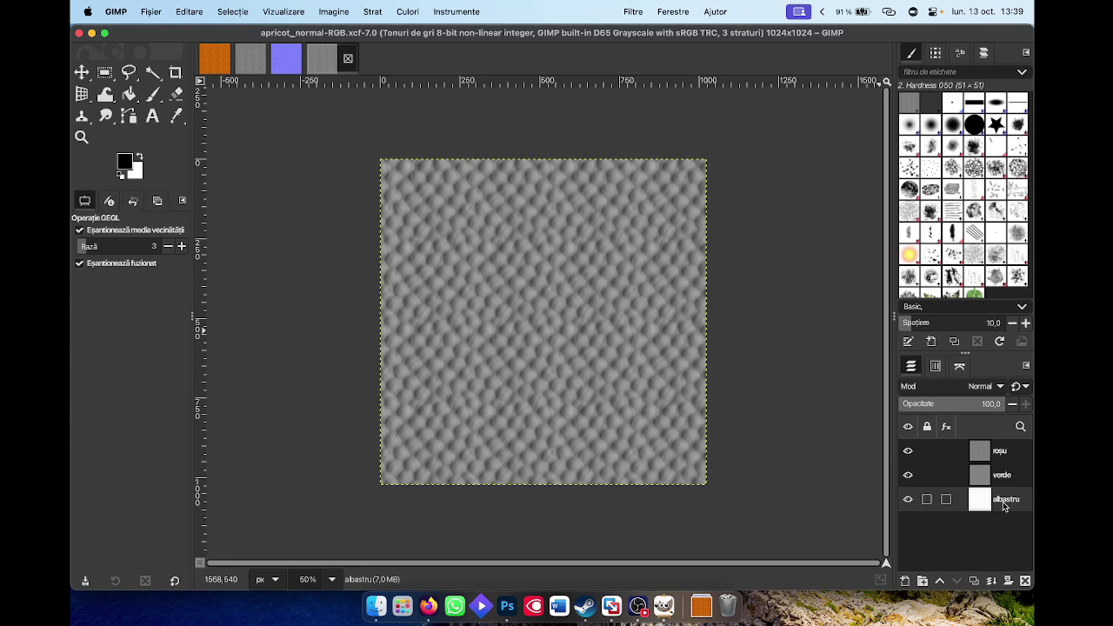
{"action": "key", "text": "super+v"}
{"action": "right_click", "coordinate": [1005, 504]}
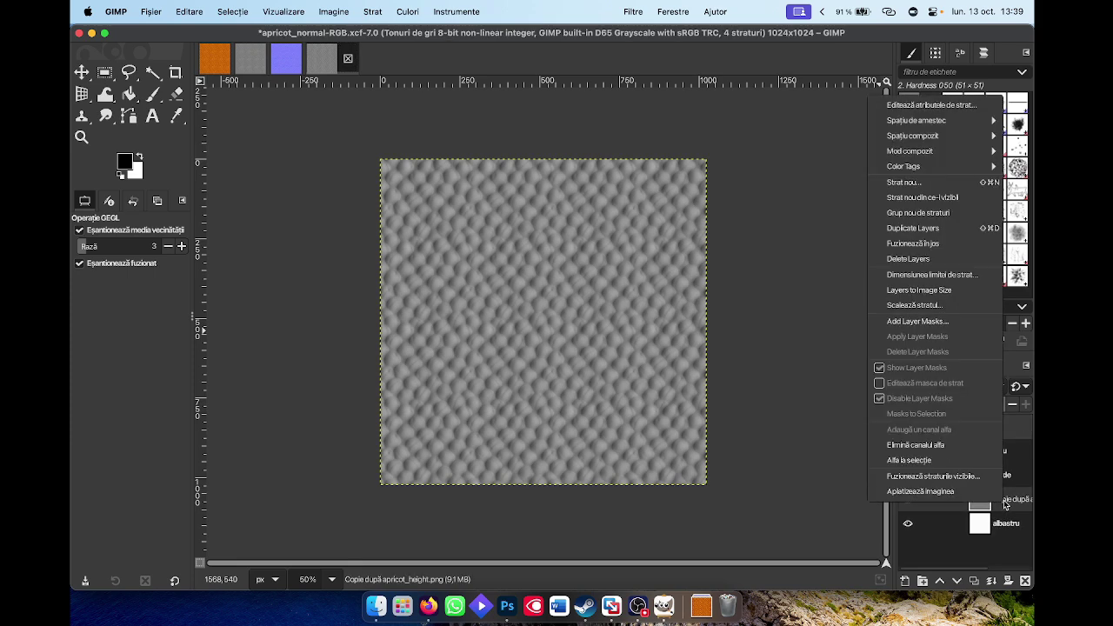
{"action": "left_click", "coordinate": [957, 245]}
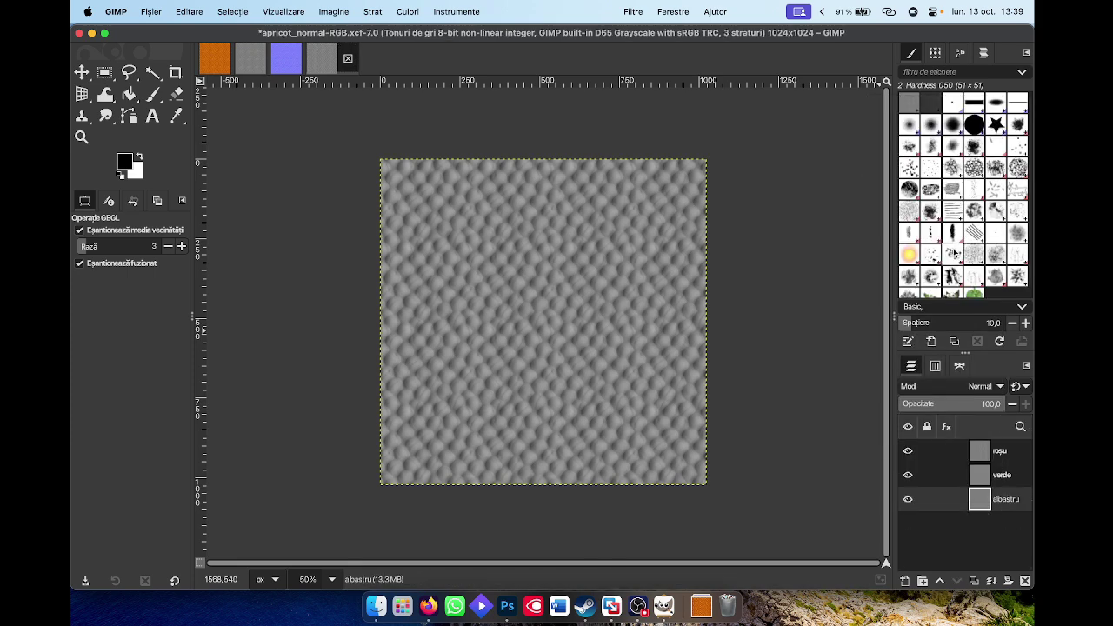
- Copy the apricot_diffuse image, paste it above the albastru layer of apricot_normal-RGB, and merge it down into albastru
{"action": "left_click", "coordinate": [216, 64]}
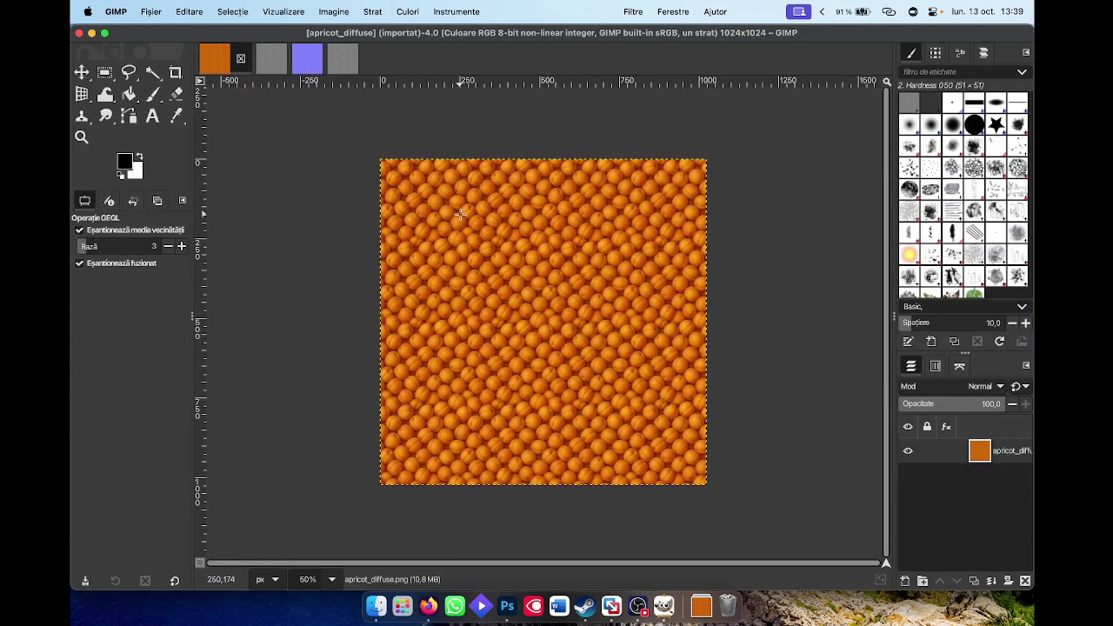
{"action": "left_click", "coordinate": [342, 59]}
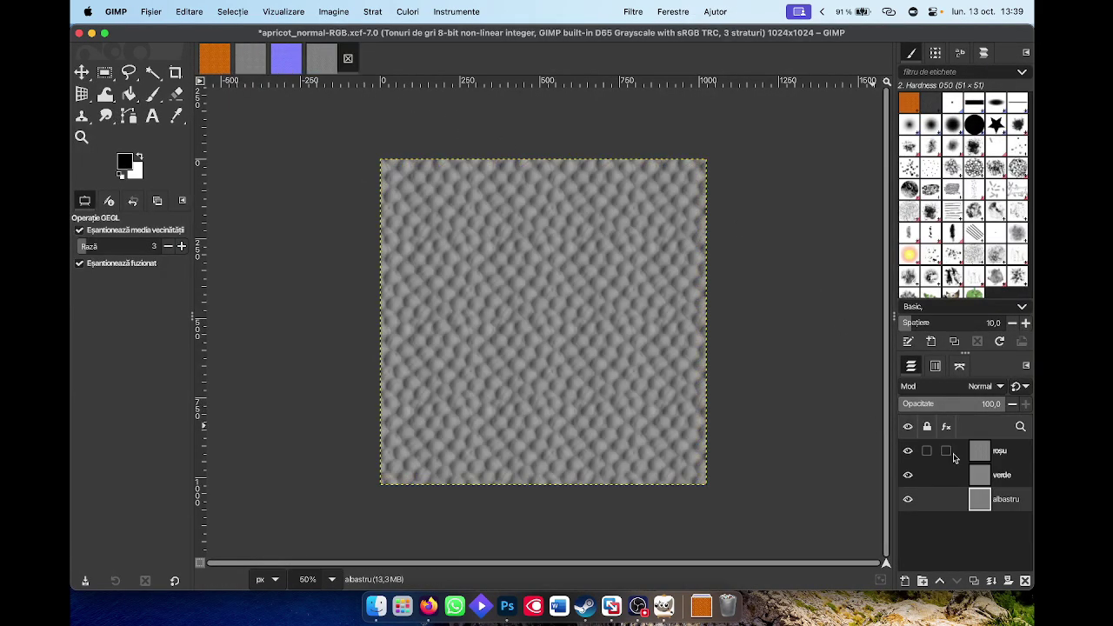
{"action": "left_click_drag", "start_coordinate": [1005, 505], "coordinate": [1004, 504]}
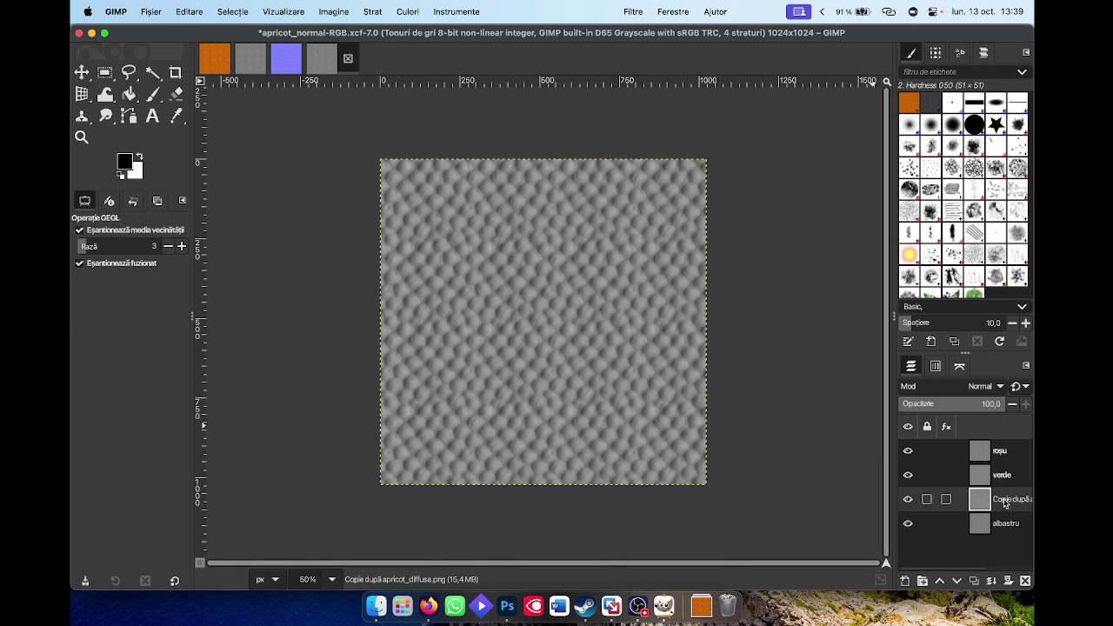
{"action": "right_click", "coordinate": [1005, 505]}
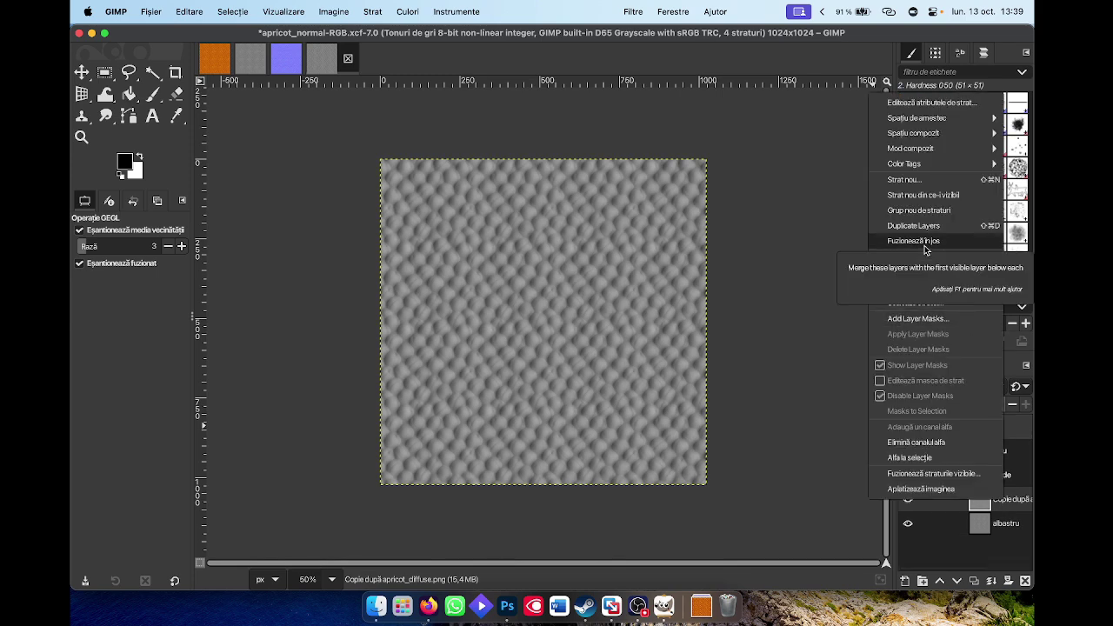
{"action": "left_click", "coordinate": [924, 247]}
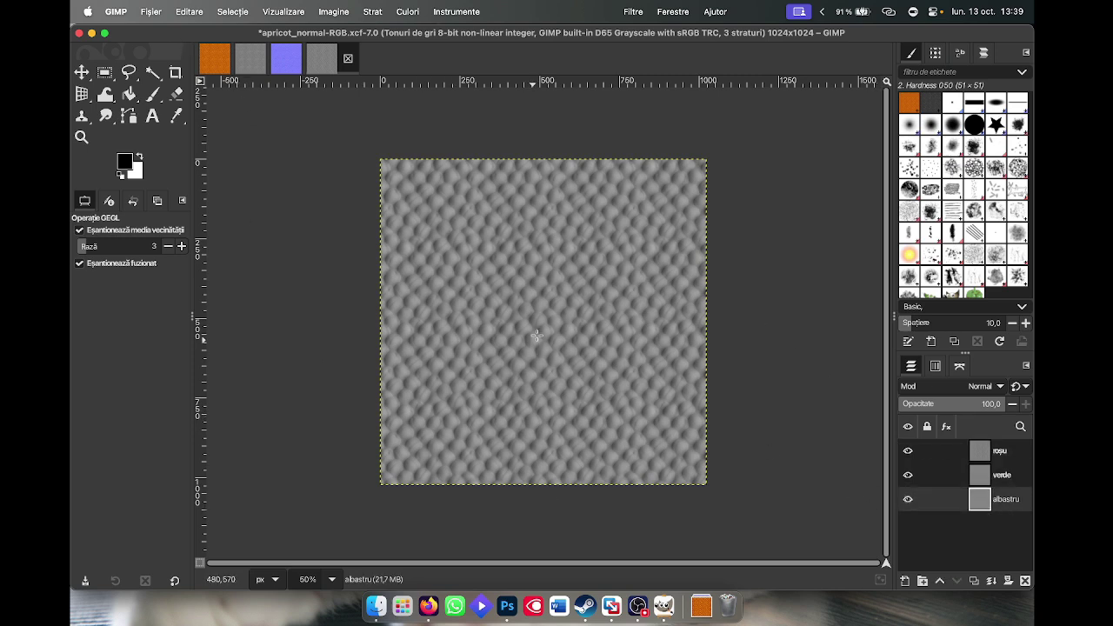
- Try to compose the apricot_normal-RGB layers with the RGB color model, and close the composed image
{"action": "left_click", "coordinate": [408, 11]}
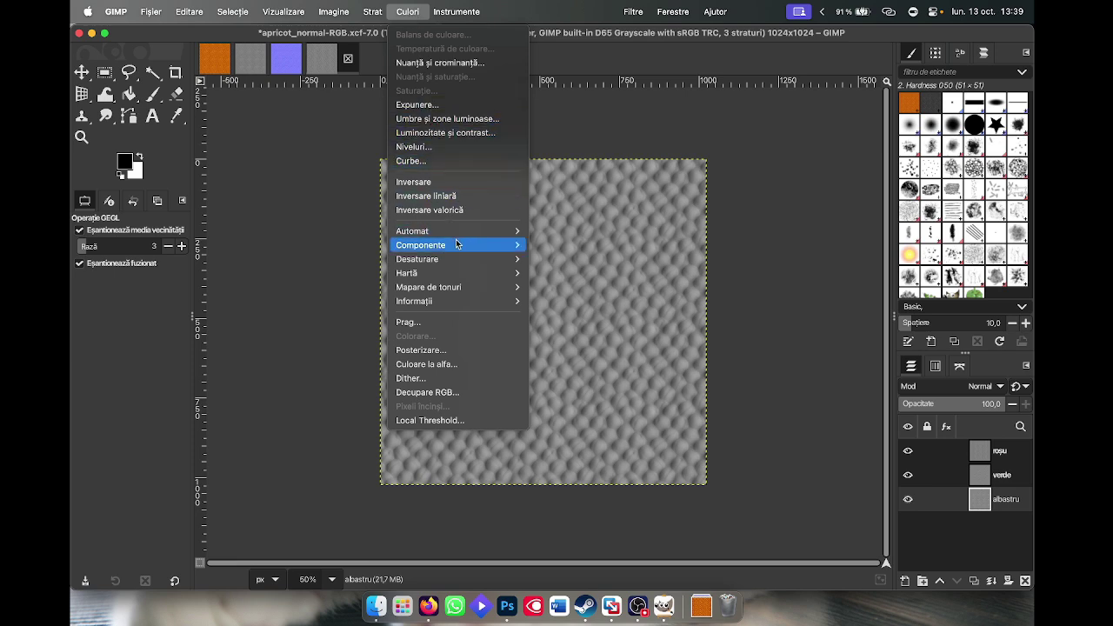
{"action": "mouse_move", "coordinate": [515, 249]}
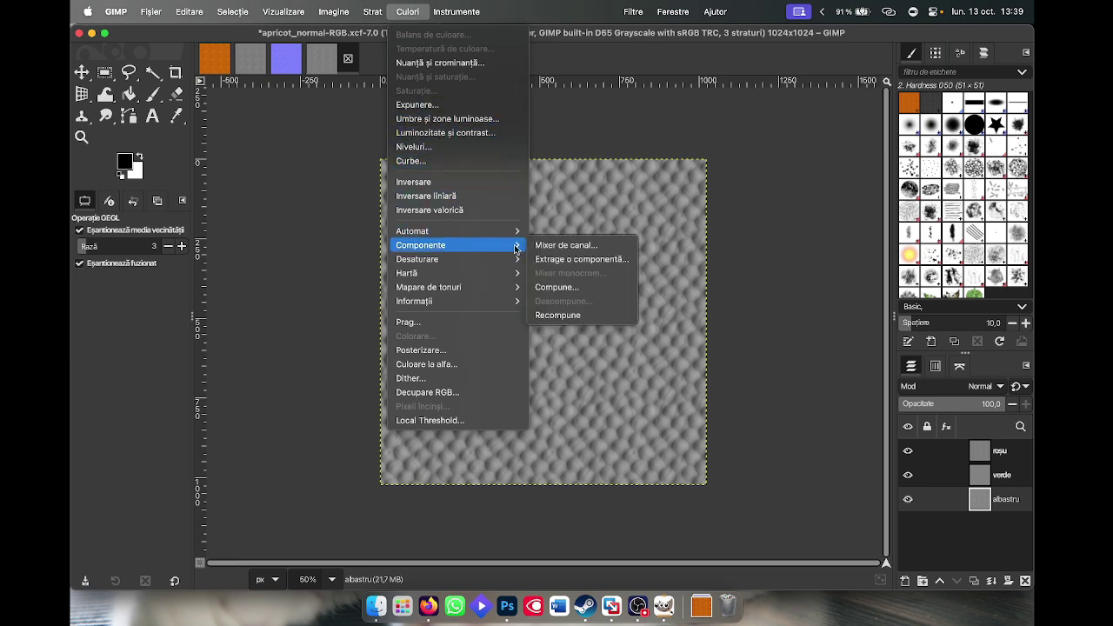
{"action": "left_click", "coordinate": [572, 289]}
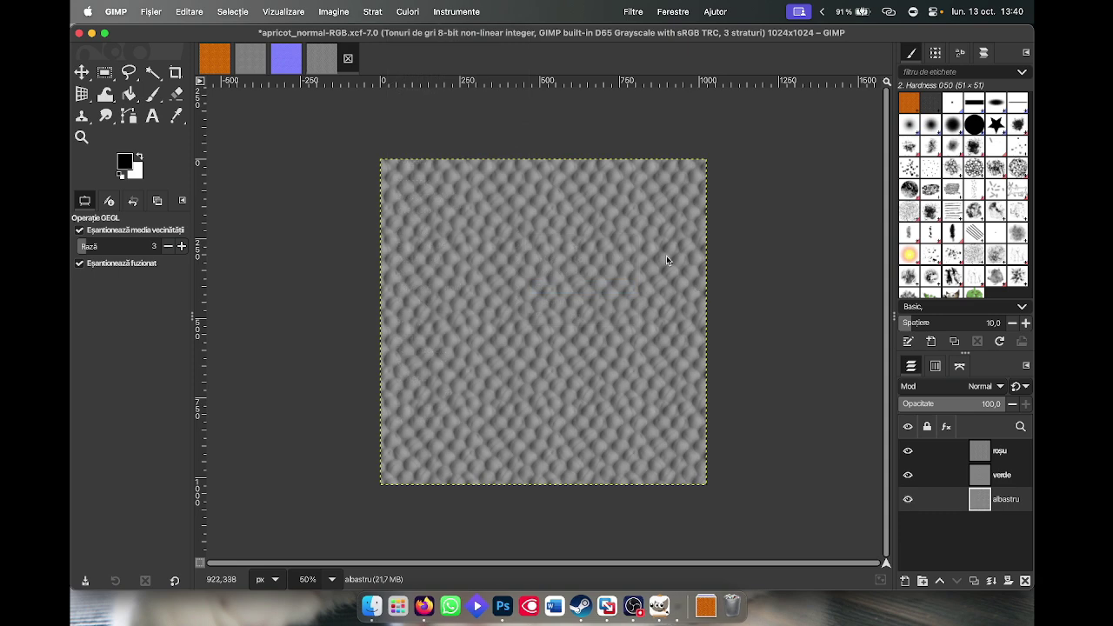
{"action": "left_click", "coordinate": [256, 85]}
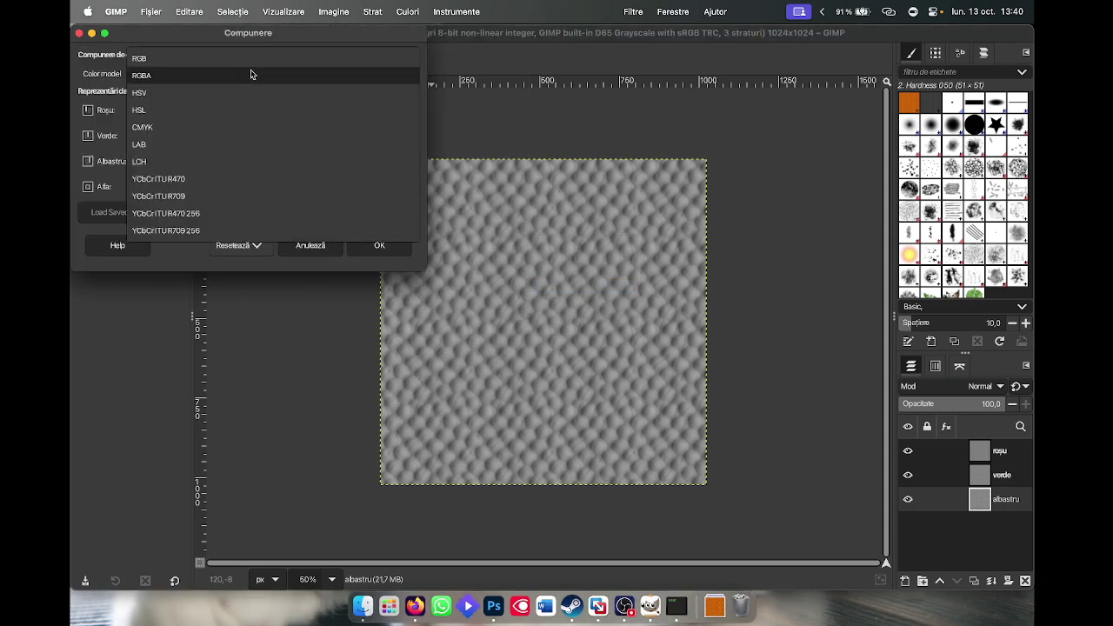
{"action": "left_click", "coordinate": [253, 59]}
{"action": "left_click", "coordinate": [393, 244]}
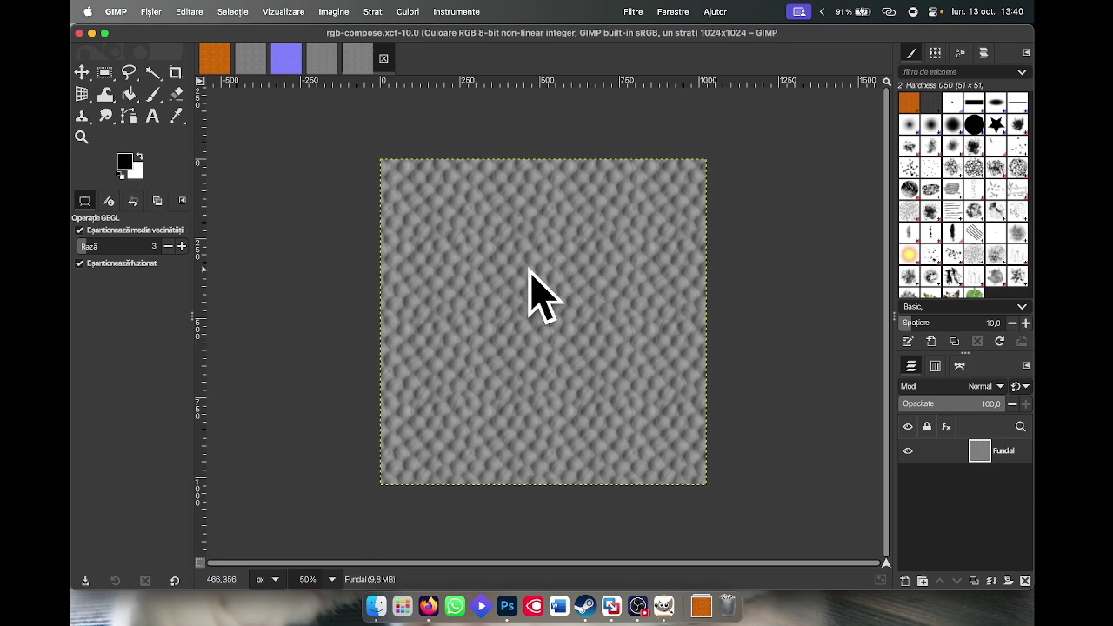
{"action": "left_click", "coordinate": [383, 59]}
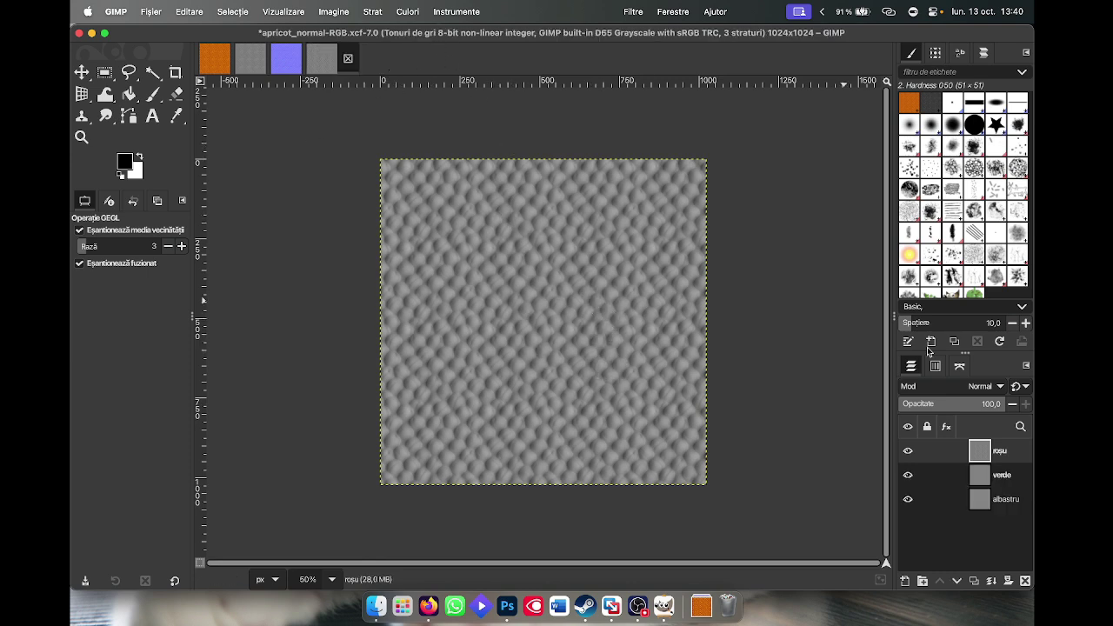
- Compose the roșu, verde and albastru layers of apricot_normal-RGB as the red, green and blue channels of a new RGB image
{"action": "left_click", "coordinate": [1016, 501]}
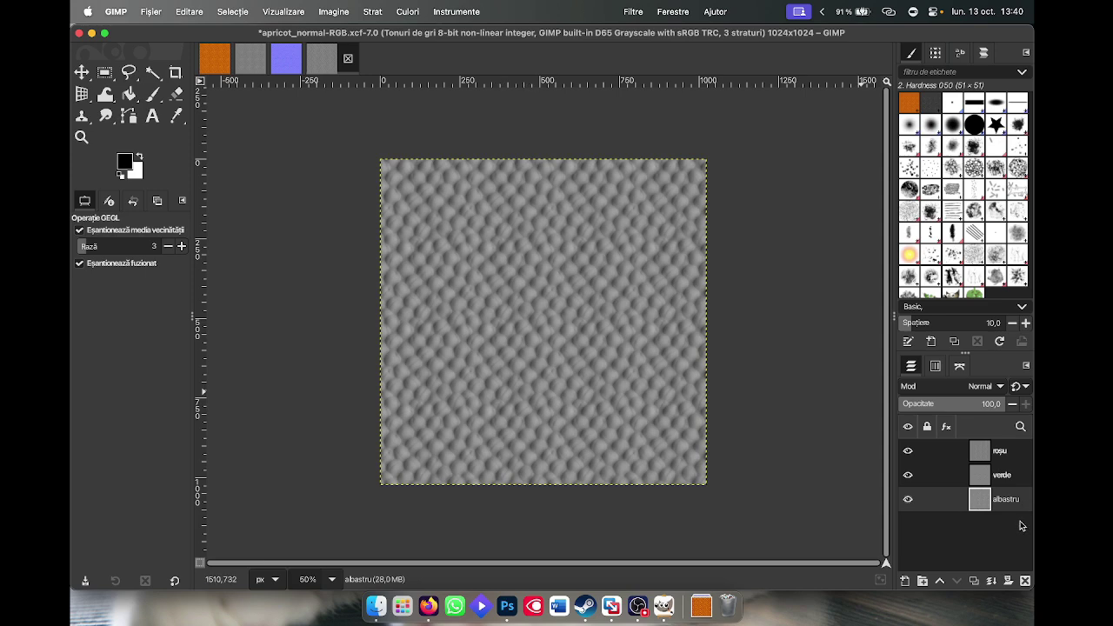
{"action": "left_click", "coordinate": [408, 11]}
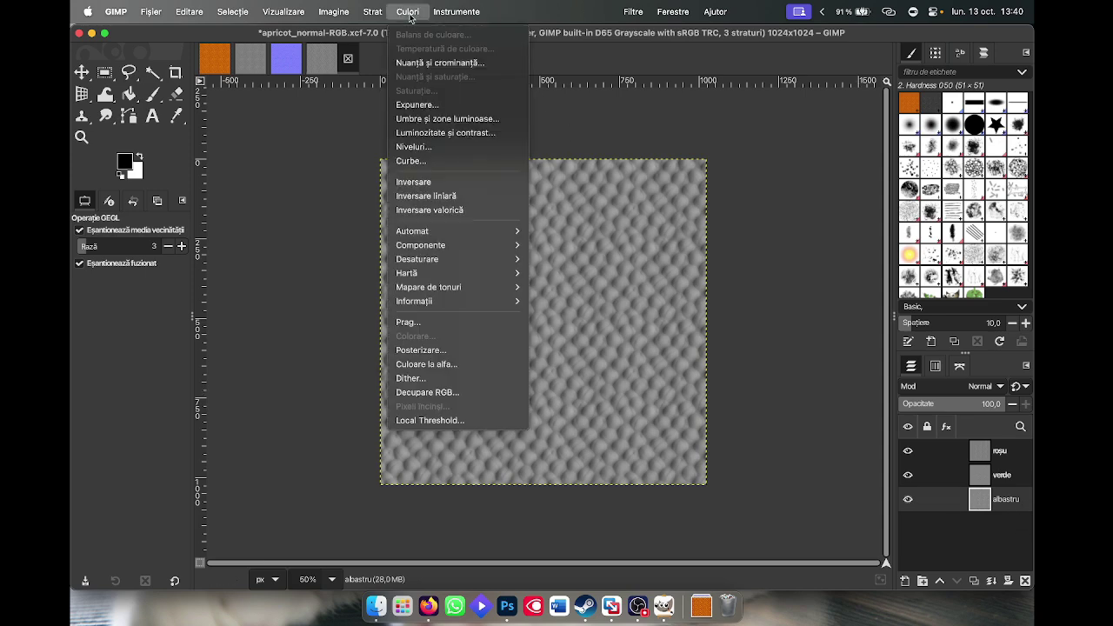
{"action": "mouse_move", "coordinate": [467, 247]}
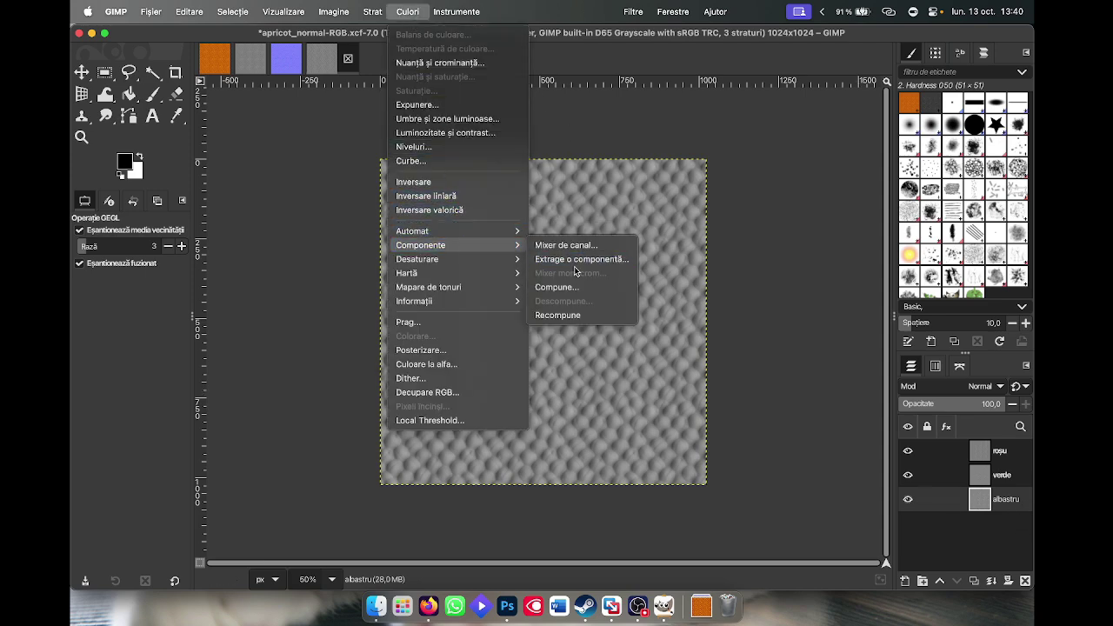
{"action": "left_click", "coordinate": [570, 287]}
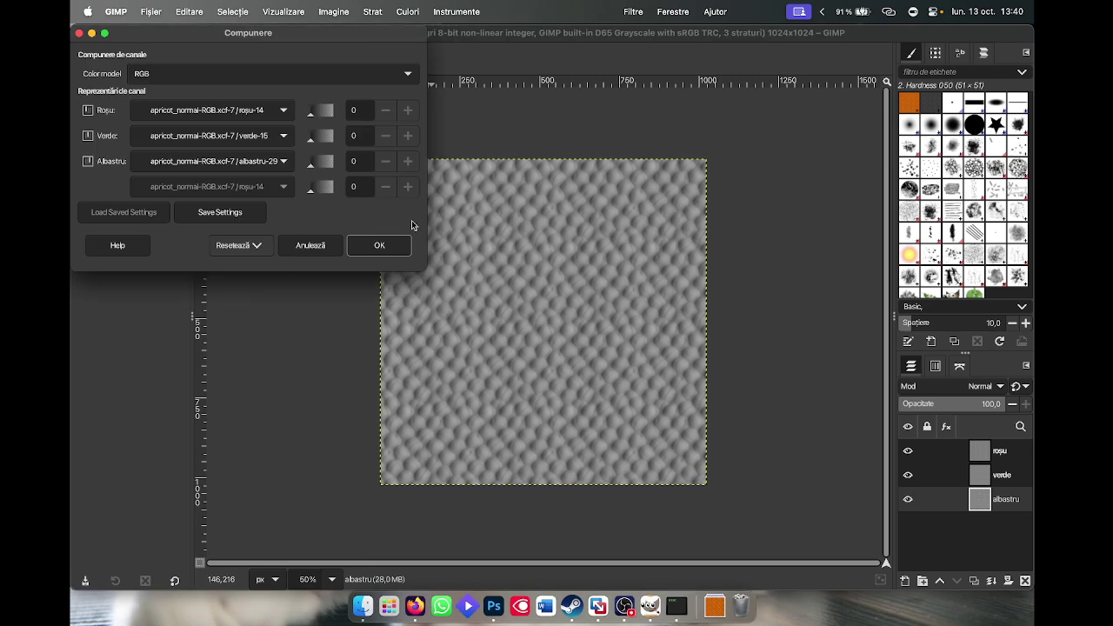
{"action": "left_click", "coordinate": [365, 245]}
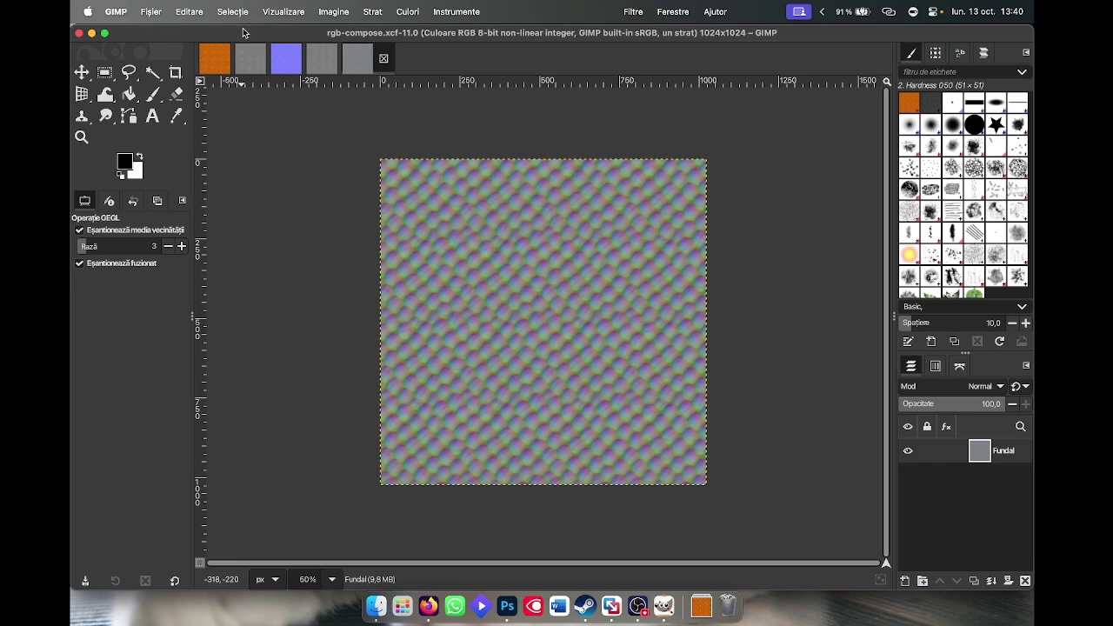
- Start exporting the composed image as apricot_normal.png in the Downloads folder, replacing the existing file
{"action": "left_click", "coordinate": [163, 13]}
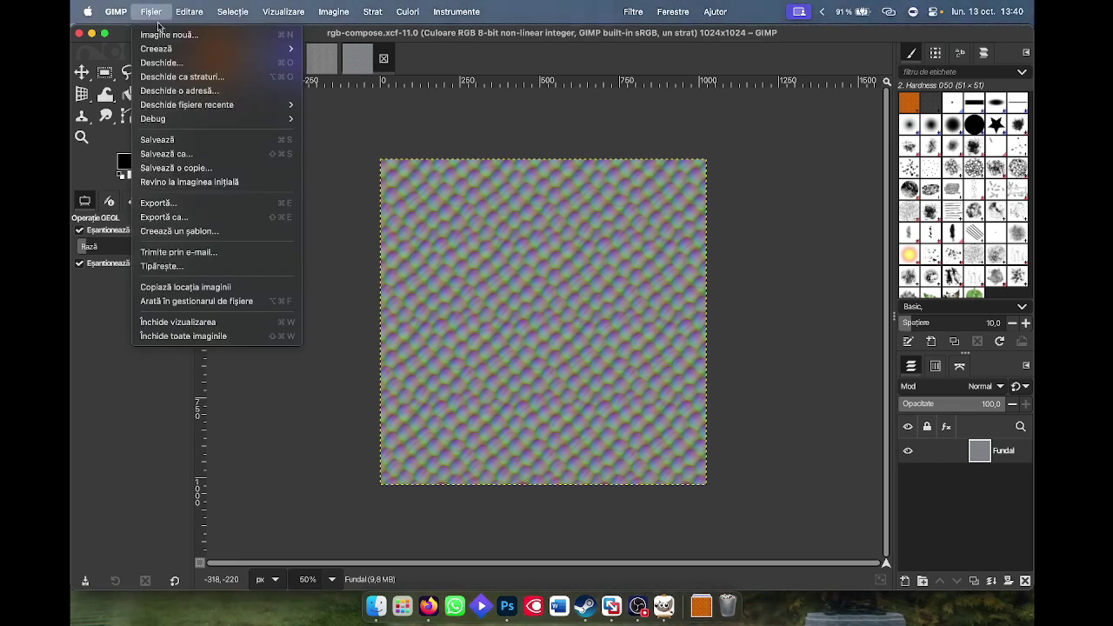
{"action": "left_click", "coordinate": [166, 217]}
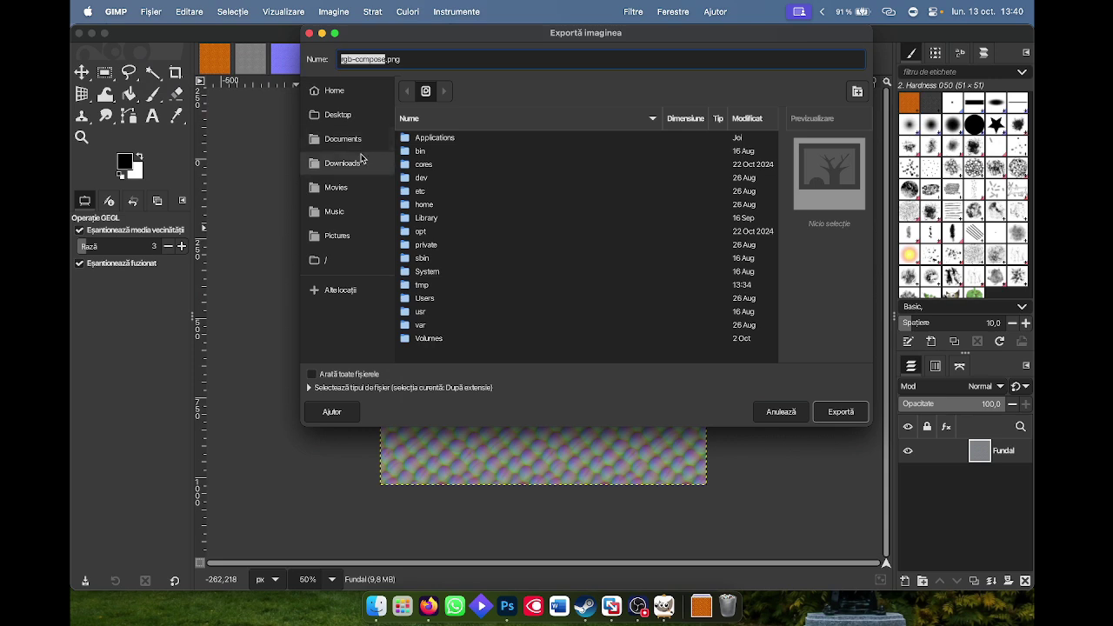
{"action": "left_click", "coordinate": [361, 163]}
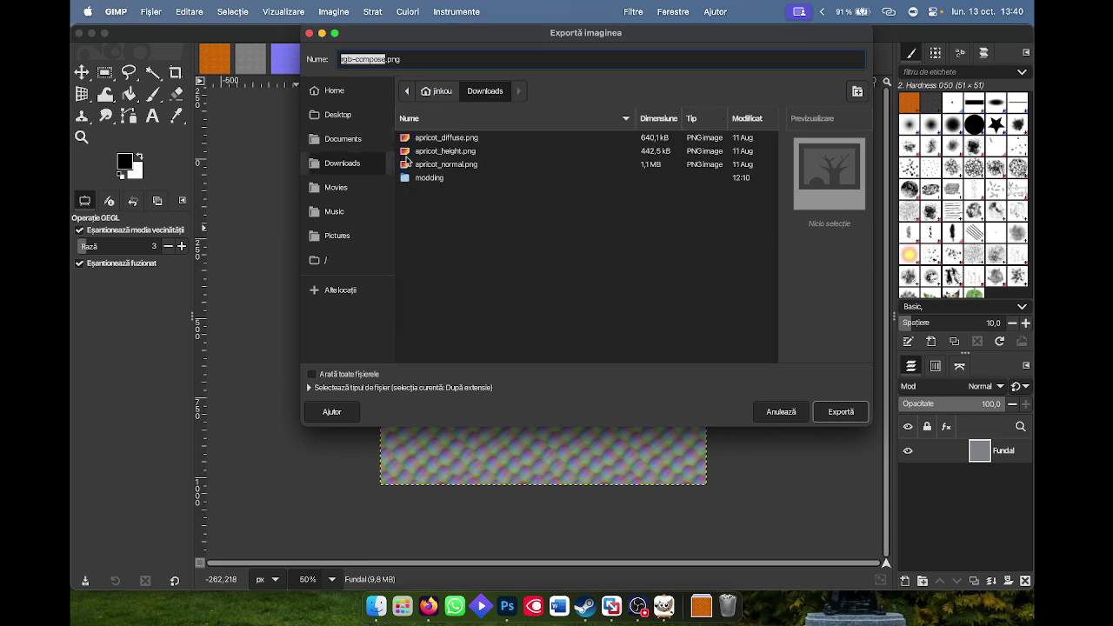
{"action": "left_click", "coordinate": [453, 167]}
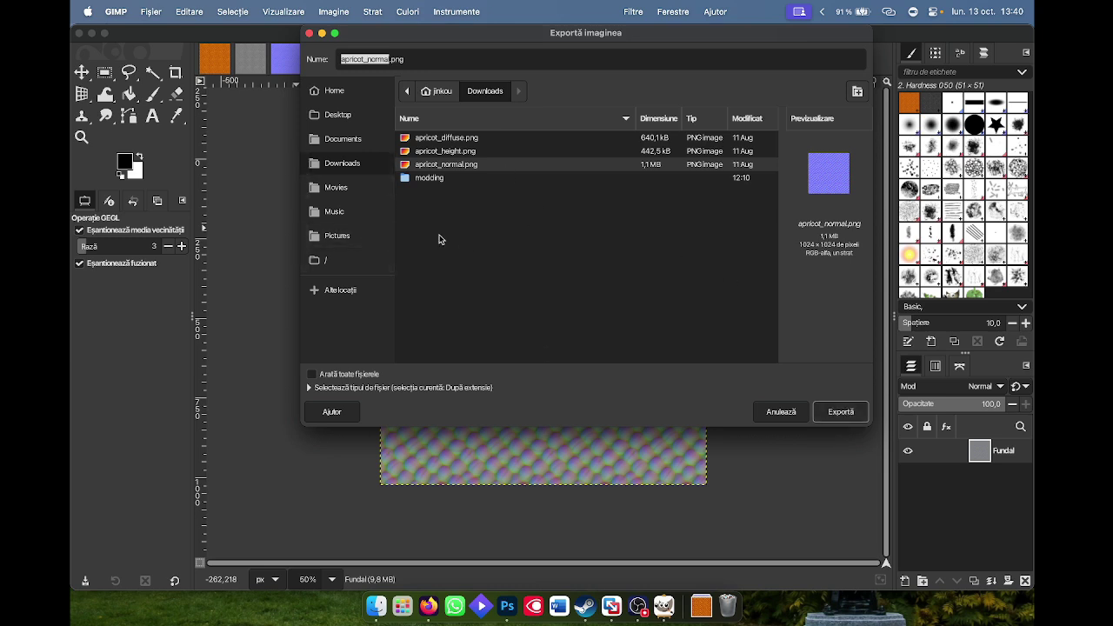
{"action": "left_click", "coordinate": [832, 413]}
{"action": "left_click", "coordinate": [658, 263]}
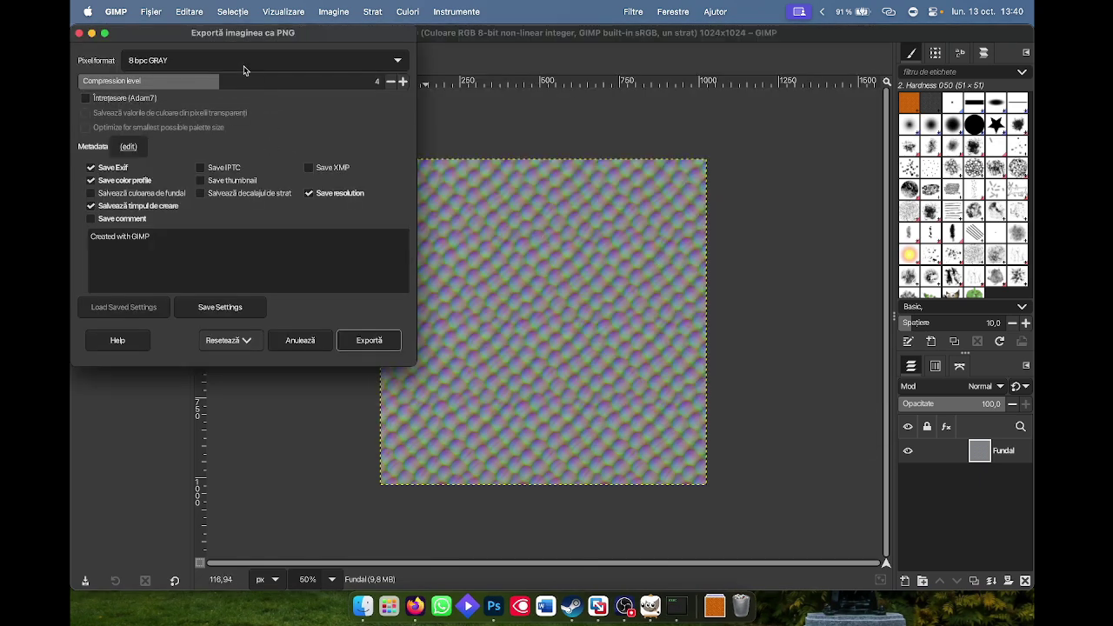
- Set the PNG pixel format to 8 bpc RGB, enable saving XMP, IPTC and the thumbnail, and complete the export
{"action": "left_click", "coordinate": [244, 70]}
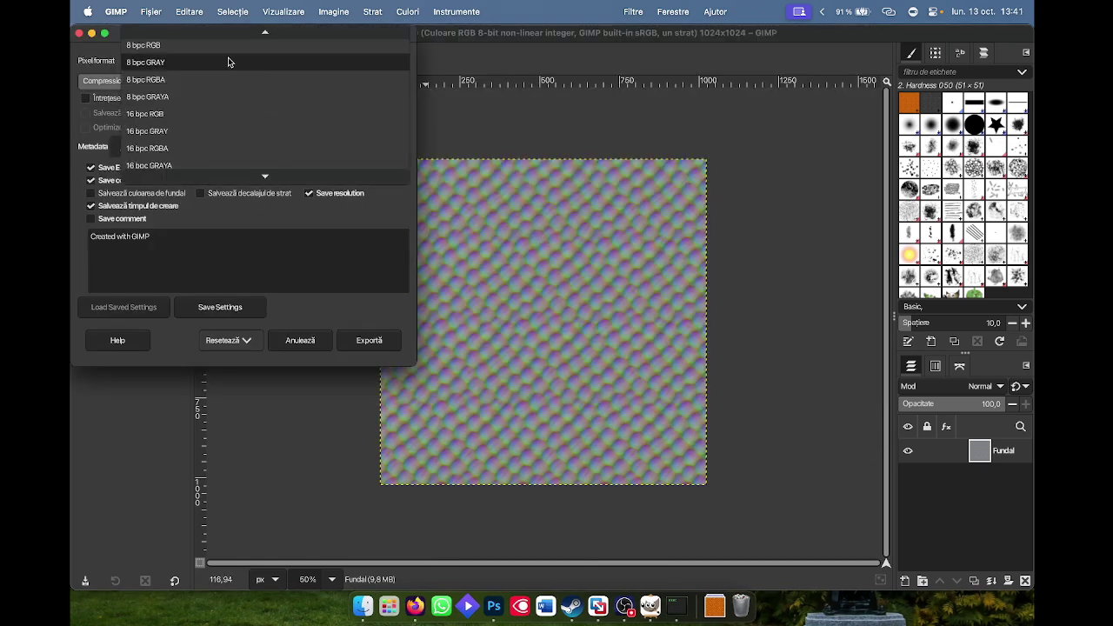
{"action": "scroll", "coordinate": [209, 58], "scroll_direction": "up", "scroll_amount": 1}
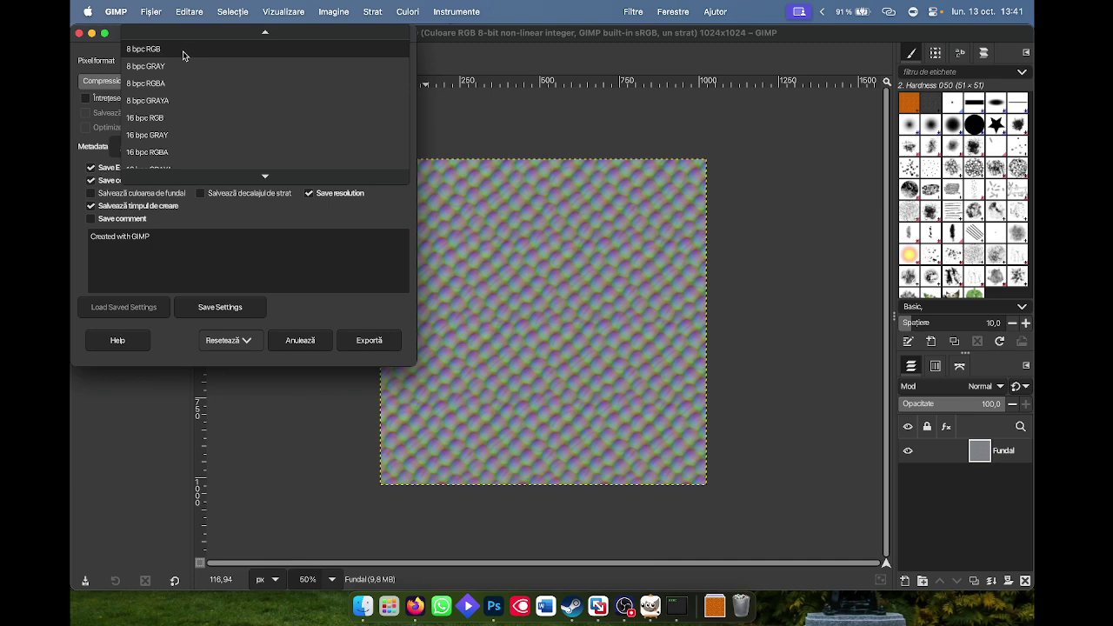
{"action": "left_click", "coordinate": [174, 54]}
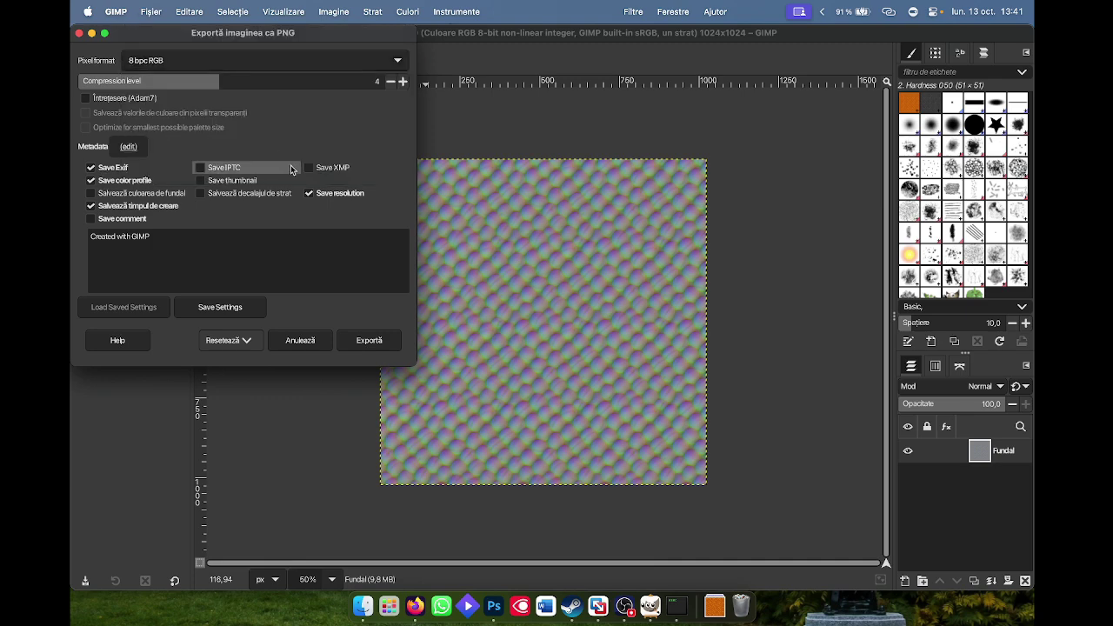
{"action": "left_click", "coordinate": [310, 168]}
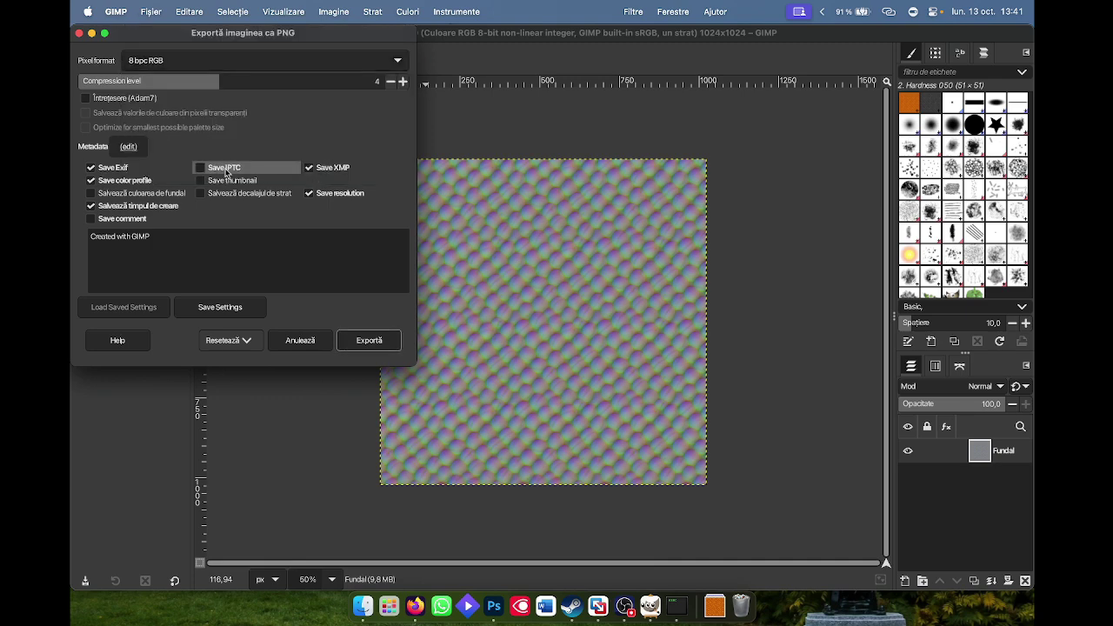
{"action": "left_click", "coordinate": [225, 169]}
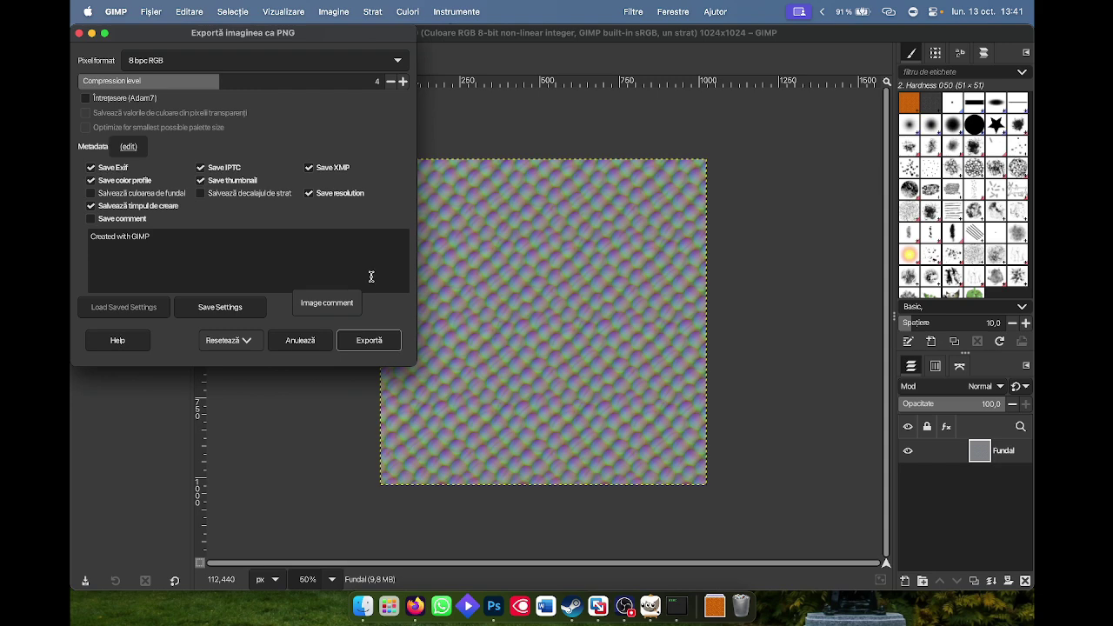
{"action": "left_click", "coordinate": [382, 345]}
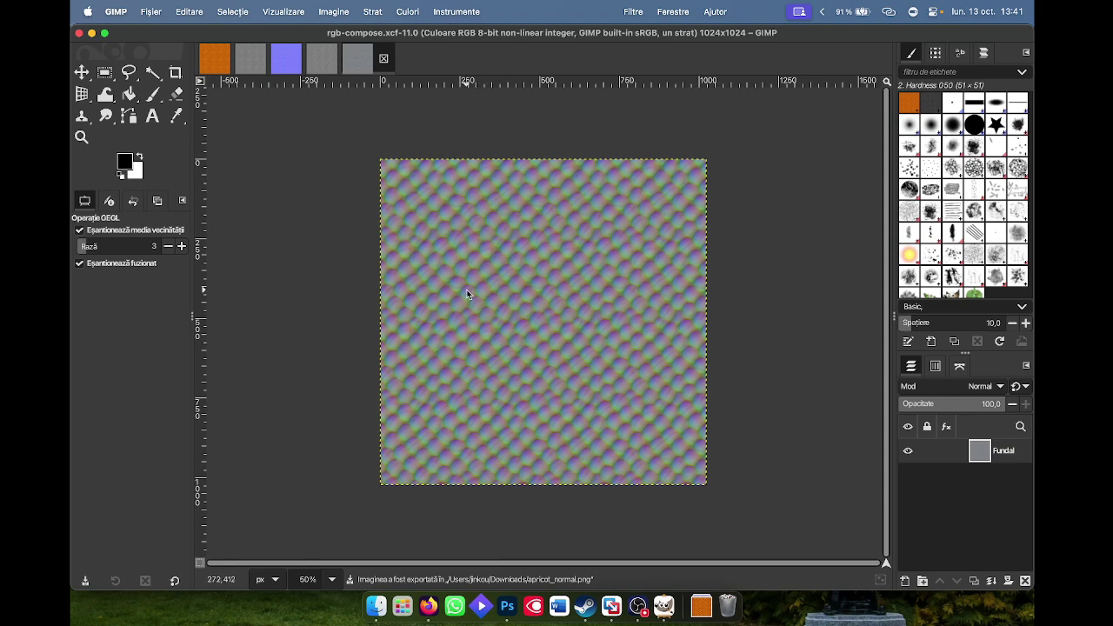
- Close the composed rgb-compose image and the apricot_normal-RGB image, discarding the changes
{"action": "left_click", "coordinate": [386, 59]}
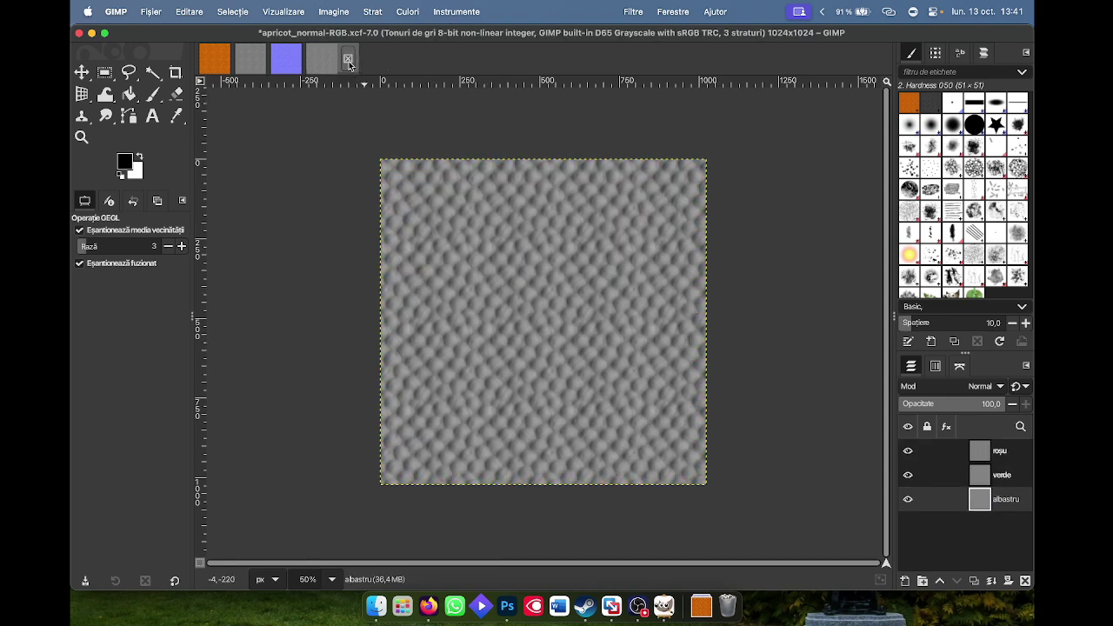
{"action": "left_click", "coordinate": [348, 59]}
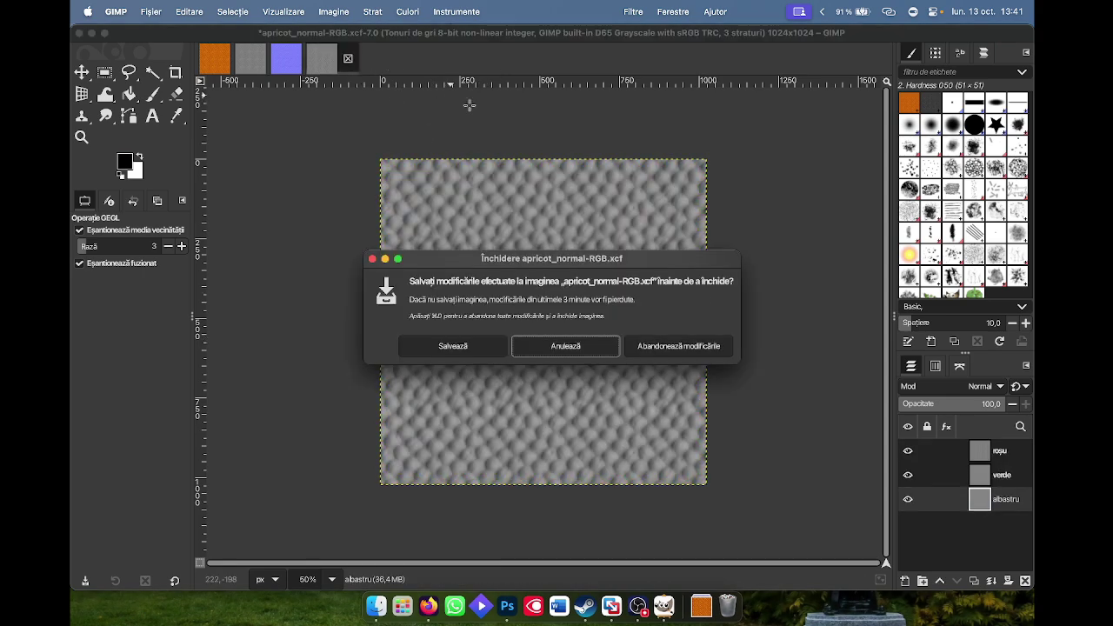
{"action": "left_click", "coordinate": [680, 348]}
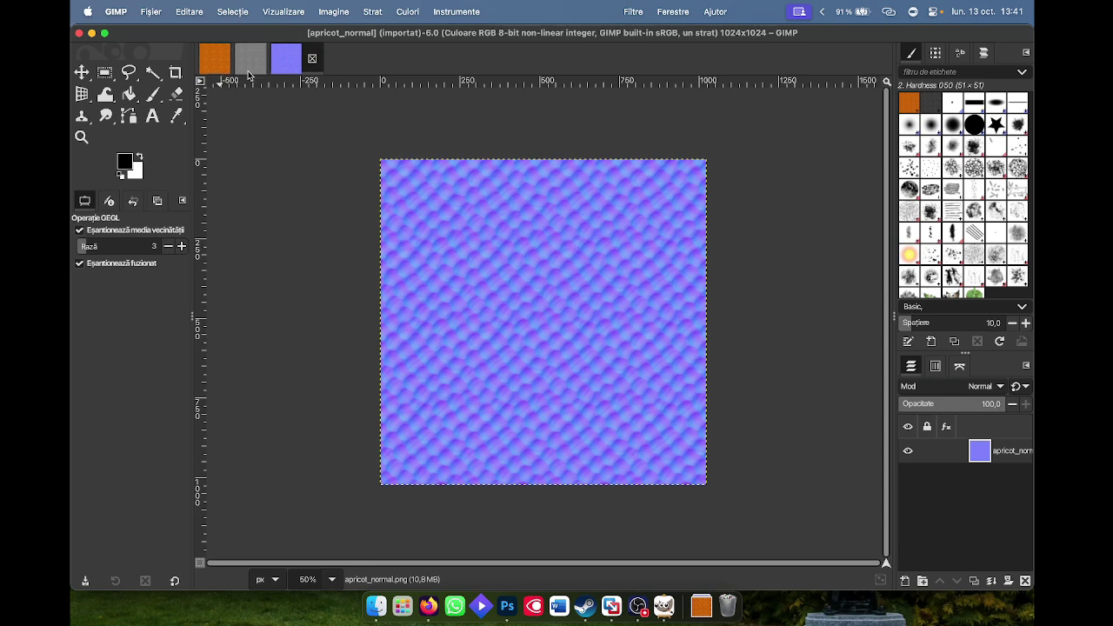
- Decompose the apricot_diffuse image into separate layers using the RGBA color model
{"action": "left_click", "coordinate": [216, 58]}
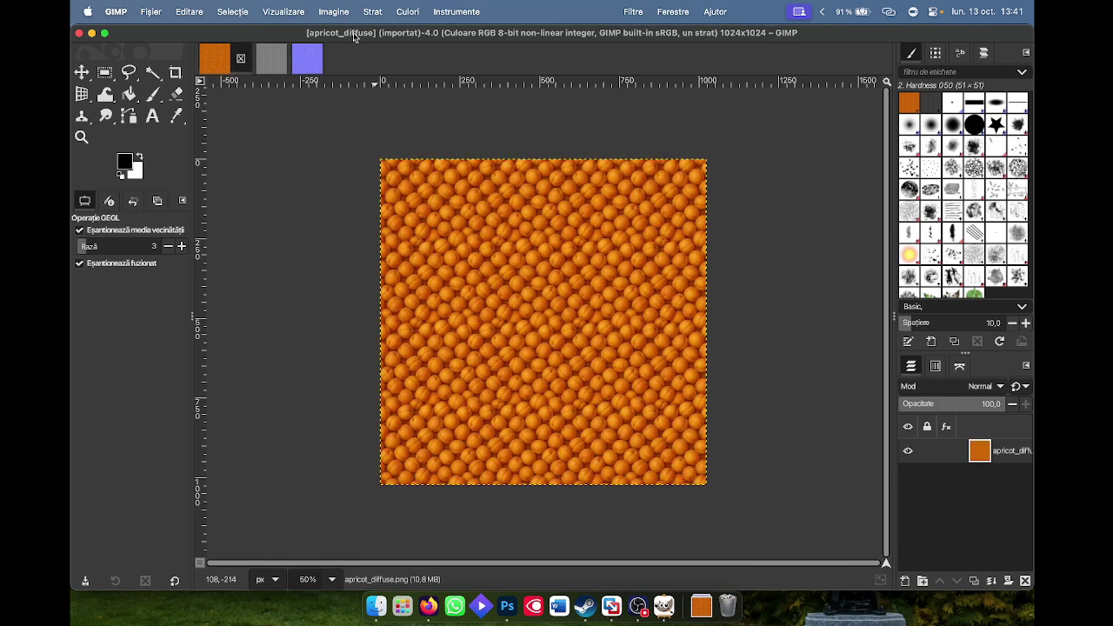
{"action": "left_click", "coordinate": [409, 12]}
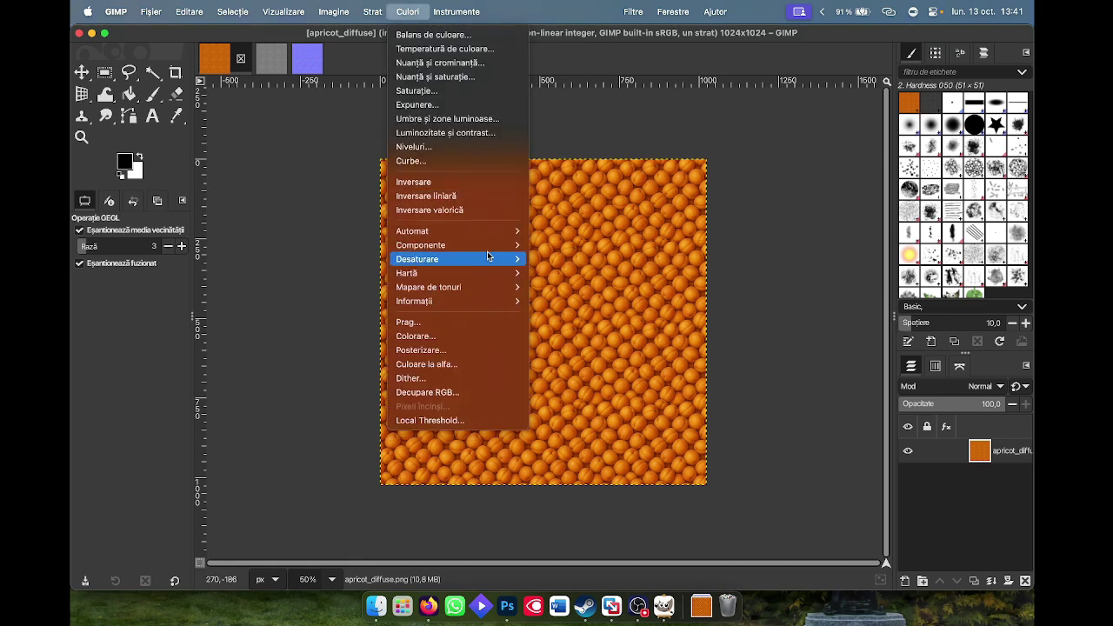
{"action": "mouse_move", "coordinate": [494, 246]}
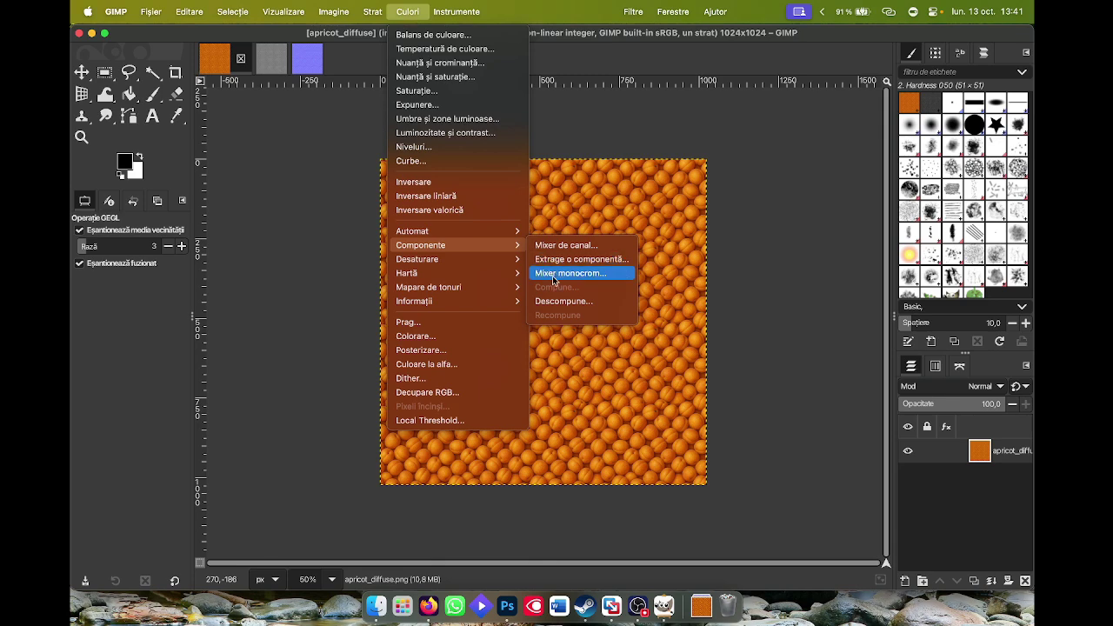
{"action": "left_click", "coordinate": [554, 301]}
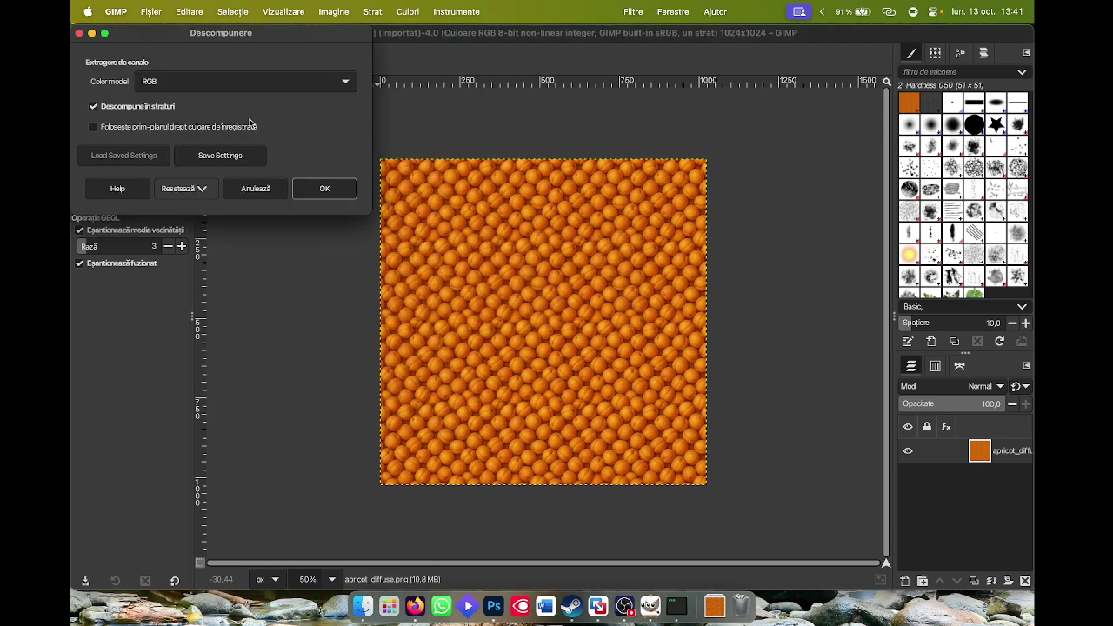
{"action": "left_click", "coordinate": [198, 83]}
{"action": "left_click", "coordinate": [199, 101]}
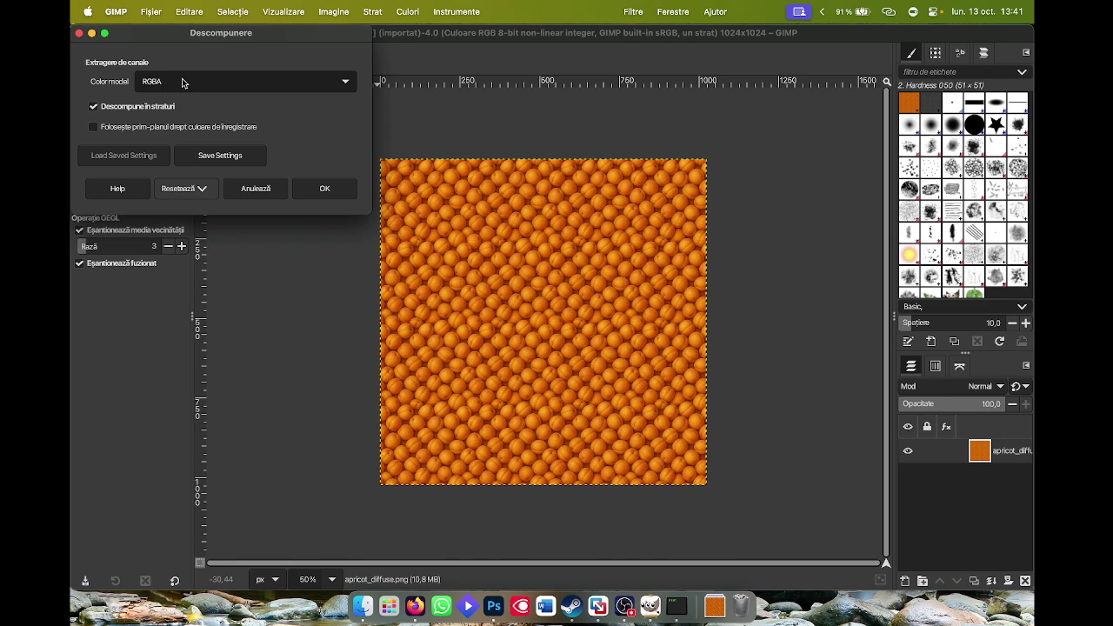
{"action": "left_click", "coordinate": [323, 188]}
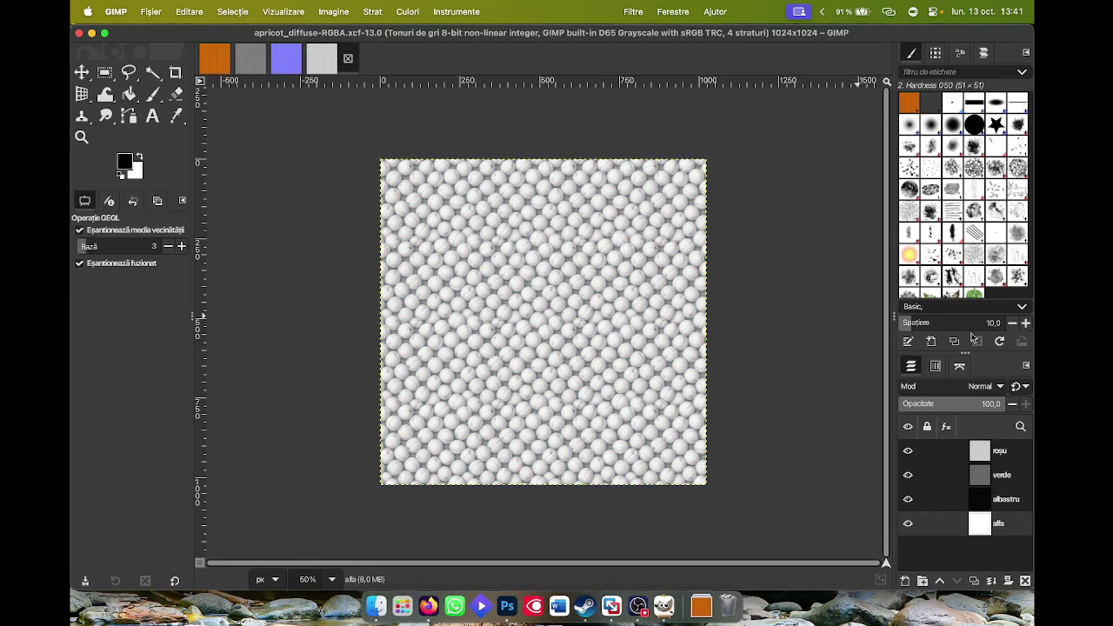
- Copy the apricot_normal image, paste it above the alfa layer of apricot_diffuse-RGBA, and merge it down into alfa
{"action": "left_click", "coordinate": [279, 65]}
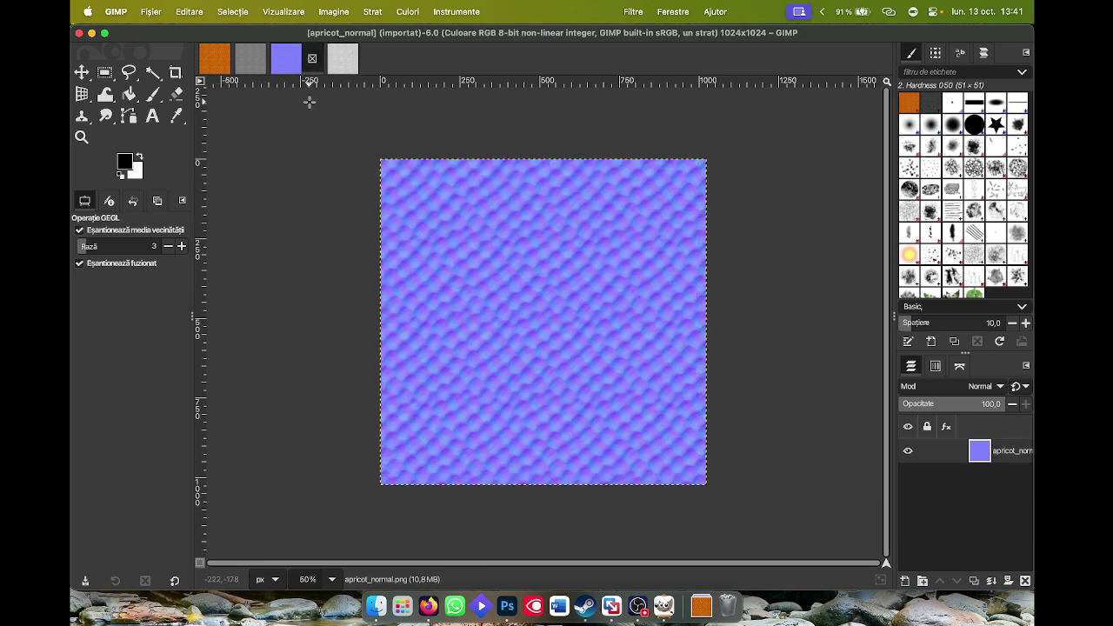
{"action": "key", "text": "super+c"}
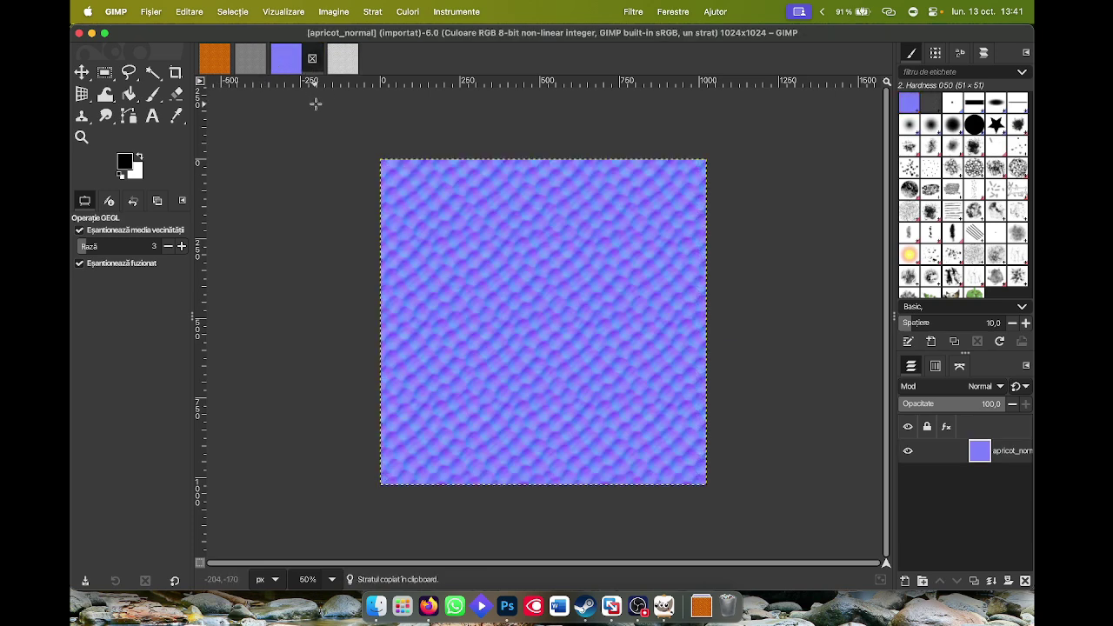
{"action": "left_click", "coordinate": [338, 63]}
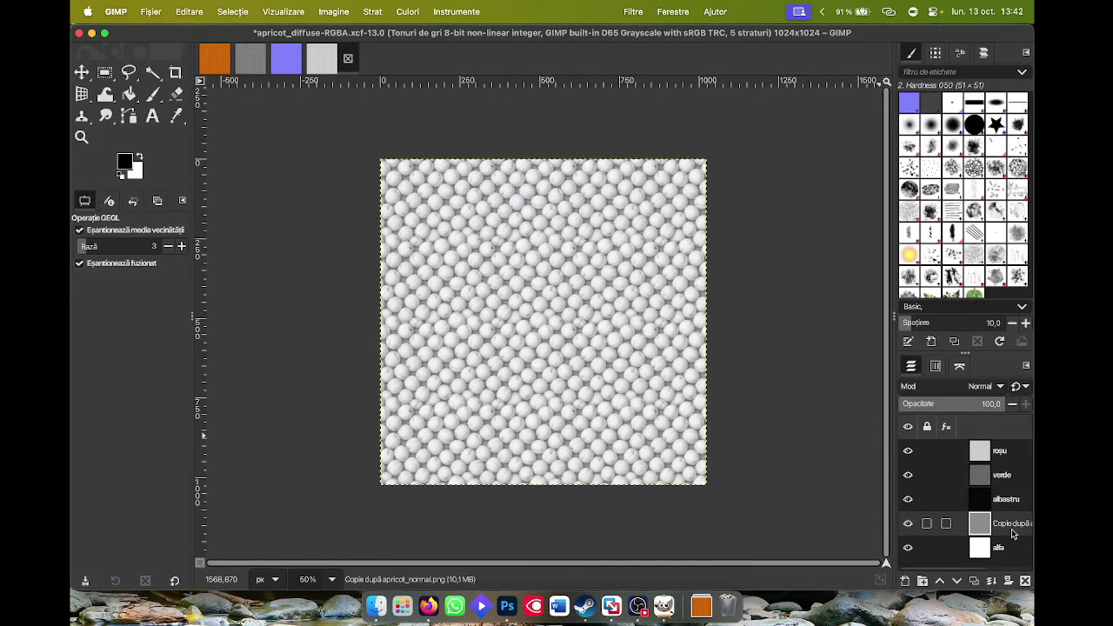
{"action": "right_click", "coordinate": [1013, 529]}
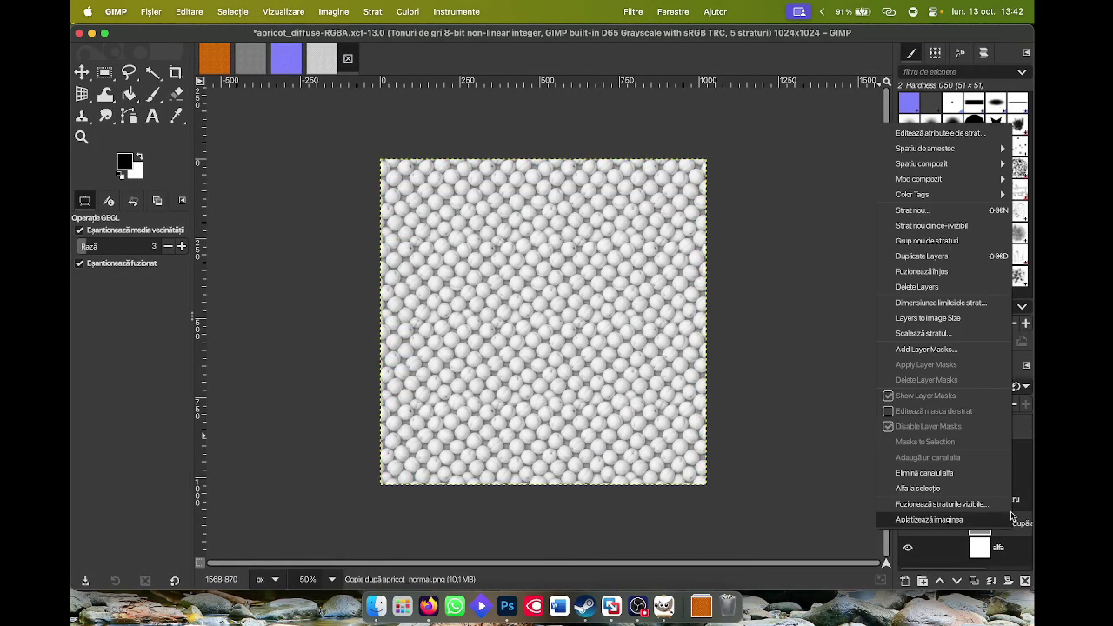
{"action": "left_click", "coordinate": [963, 275]}
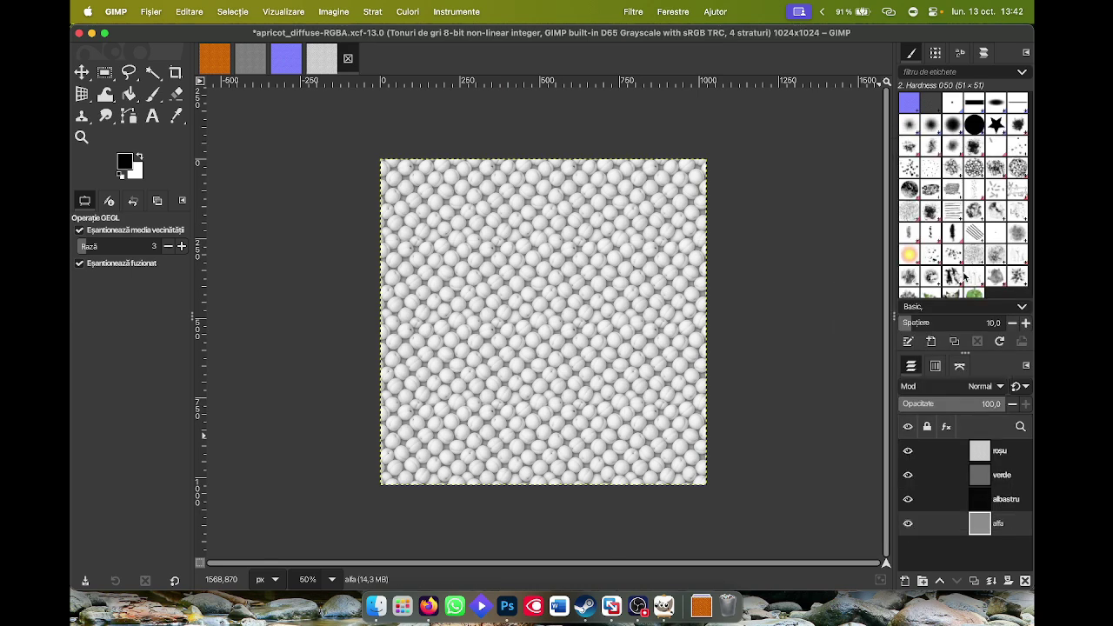
- Copy the apricot_height image, paste it above the alfa layer of apricot_diffuse-RGBA, and merge it down into alfa
{"action": "left_click", "coordinate": [250, 57]}
{"action": "key", "text": "ctrl+c"}
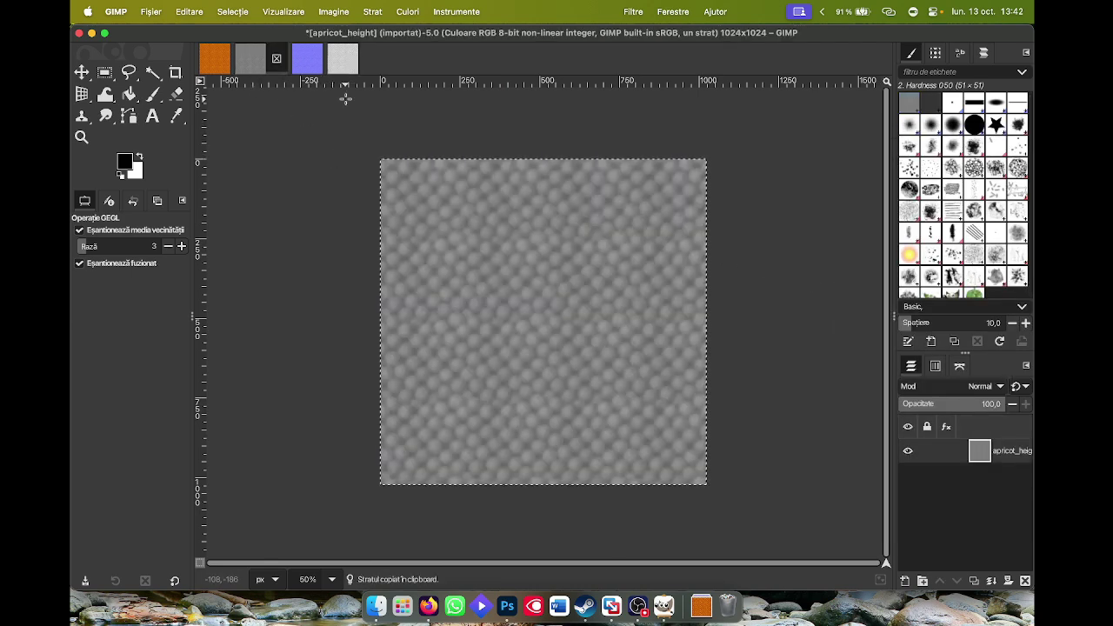
{"action": "left_click", "coordinate": [342, 58]}
{"action": "key", "text": "ctrl+v"}
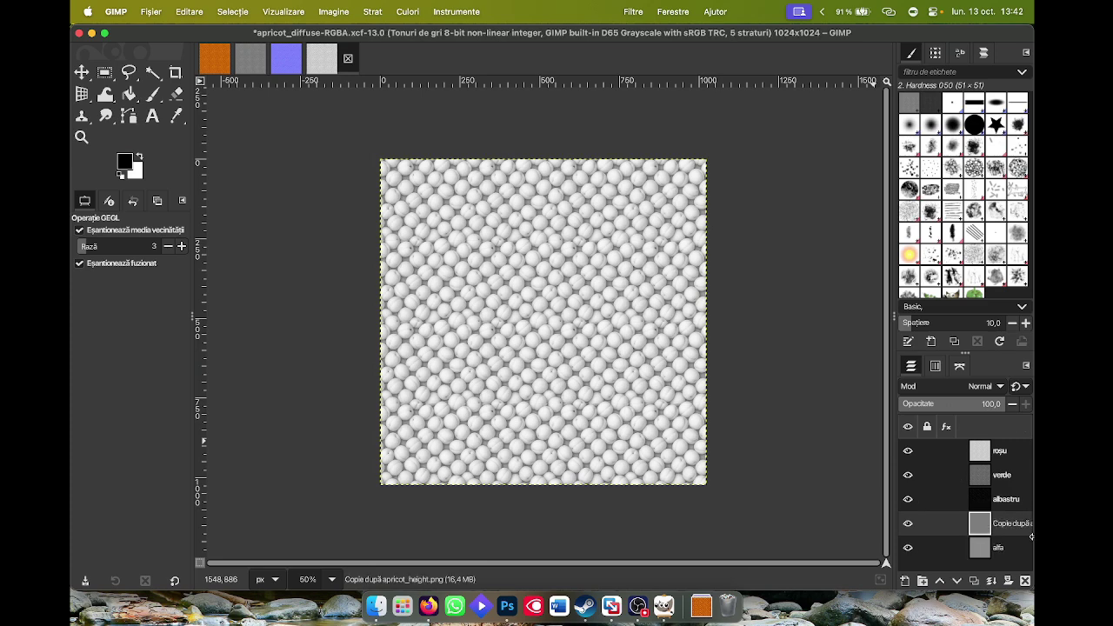
{"action": "right_click", "coordinate": [946, 524]}
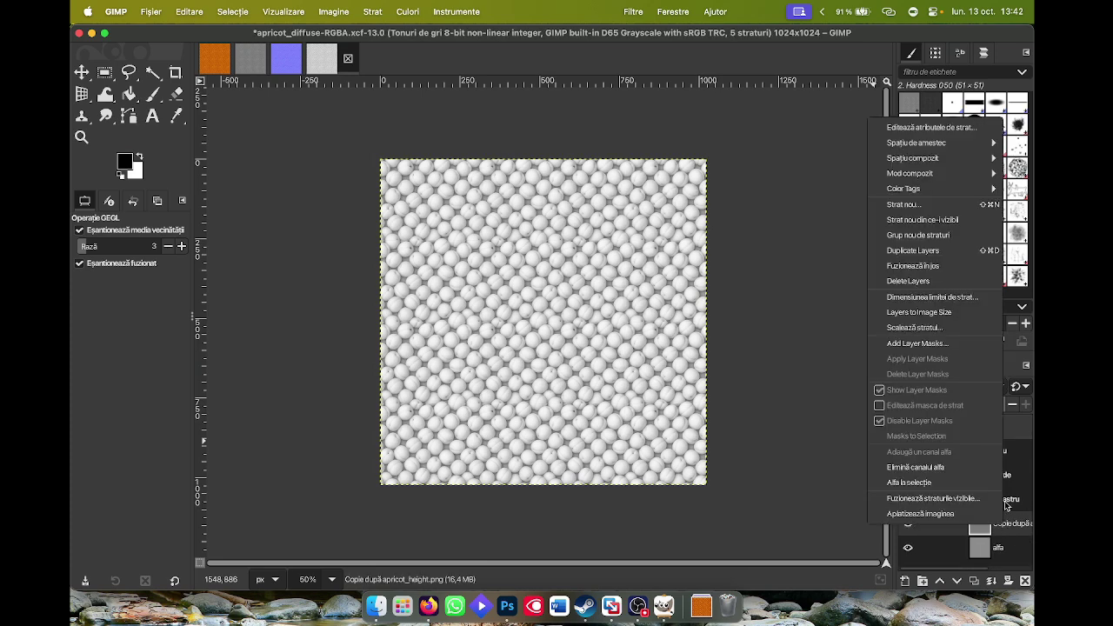
{"action": "left_click", "coordinate": [946, 266]}
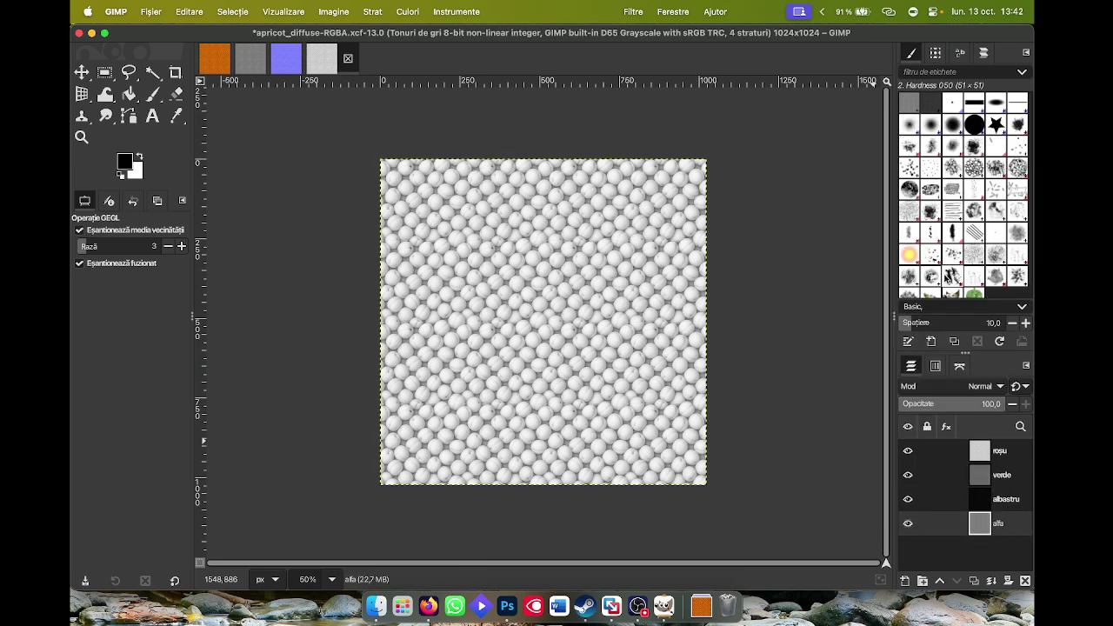
- Compose the apricot_diffuse-RGBA layers into a new image using the RGBA color model
{"action": "left_click", "coordinate": [408, 11]}
{"action": "mouse_move", "coordinate": [494, 248]}
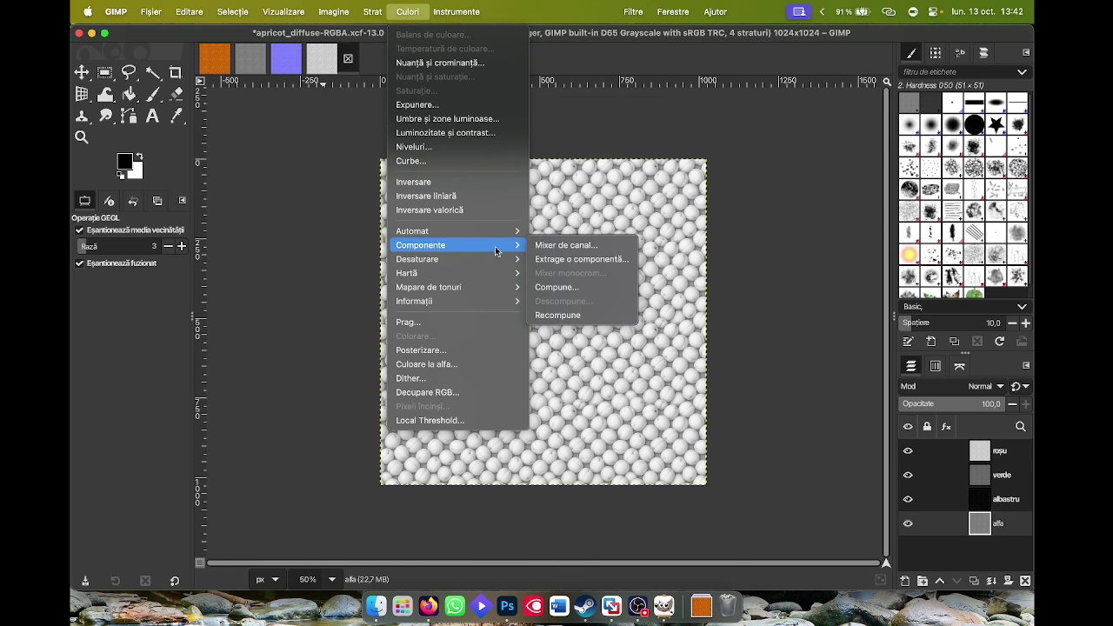
{"action": "left_click", "coordinate": [558, 287]}
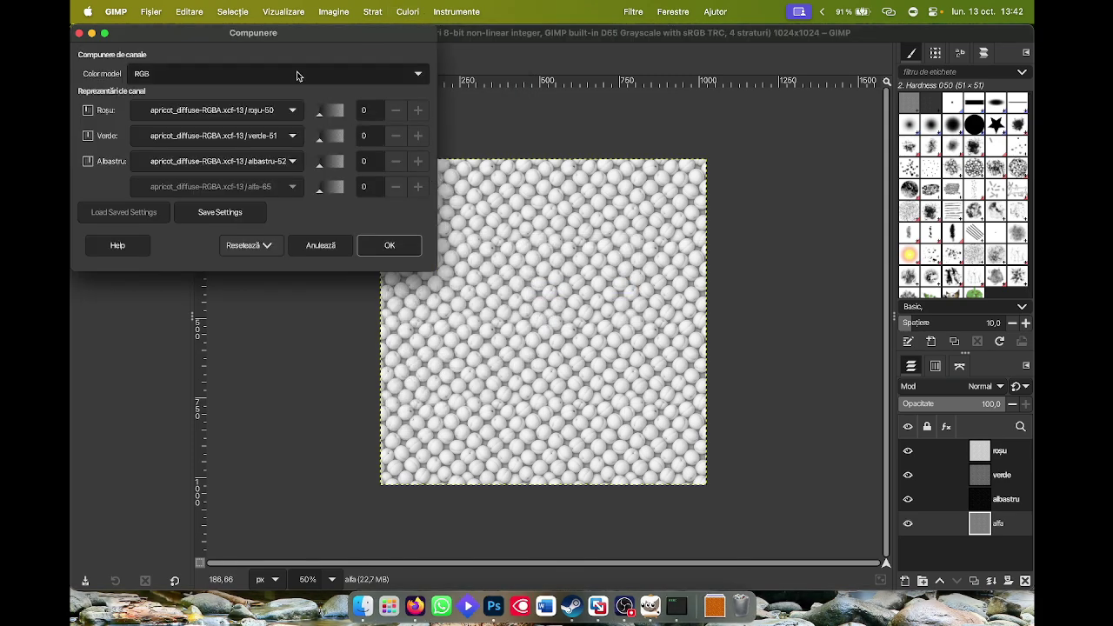
{"action": "left_click", "coordinate": [298, 73]}
{"action": "left_click", "coordinate": [290, 92]}
{"action": "left_click", "coordinate": [383, 245]}
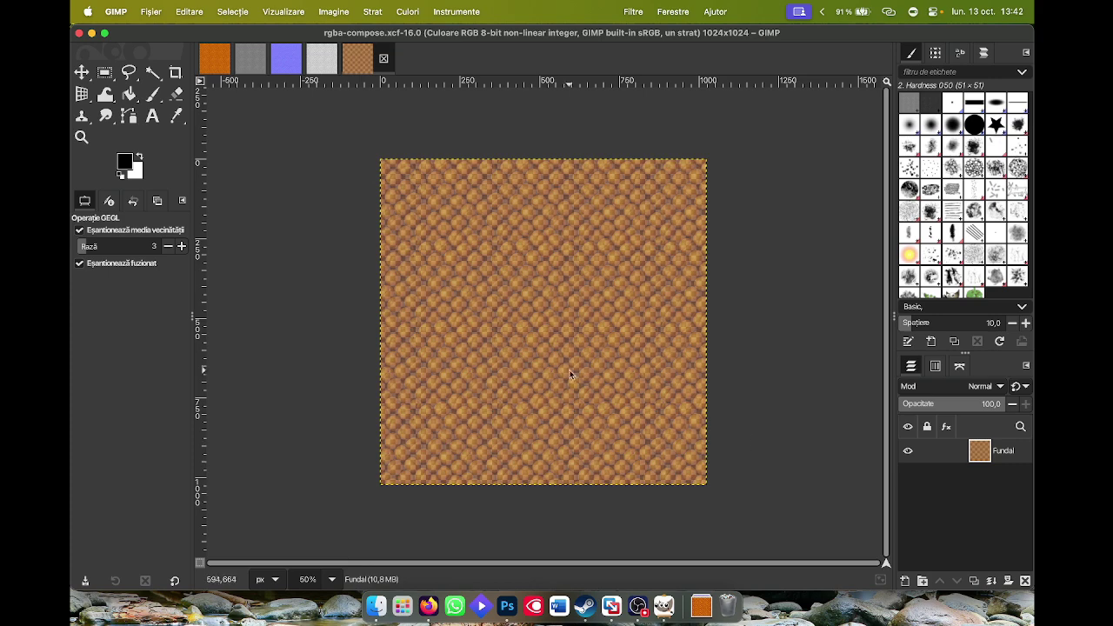
- Export the composed image over apricot_diffuse.png in Downloads as an 8 bpc RGBA PNG, including IPTC, XMP and thumbnail data
{"action": "left_click", "coordinate": [144, 12]}
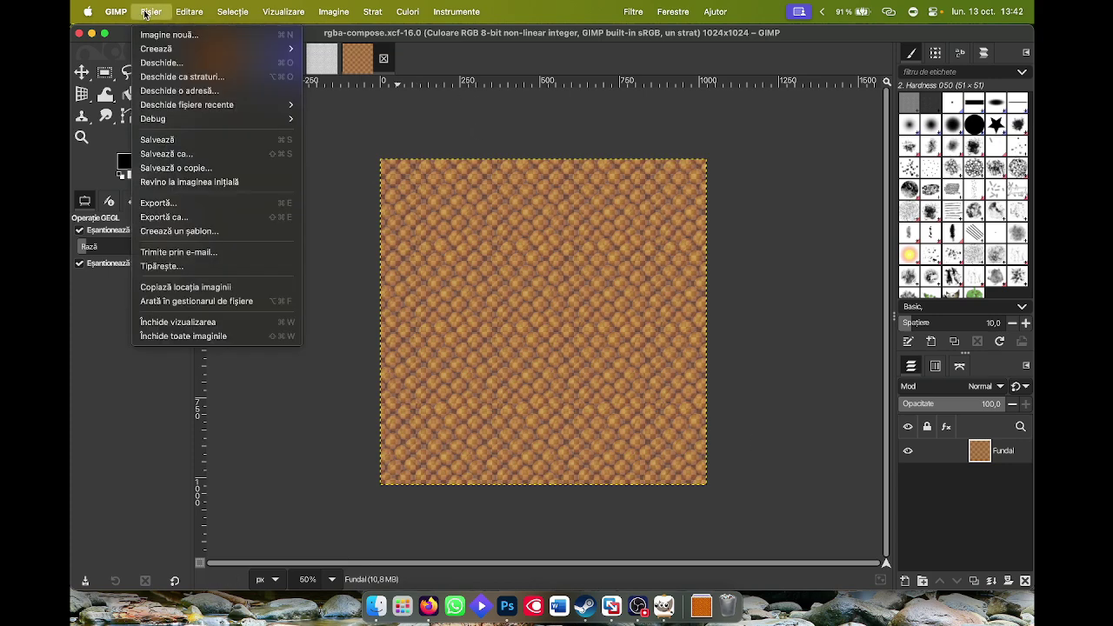
{"action": "left_click", "coordinate": [178, 217]}
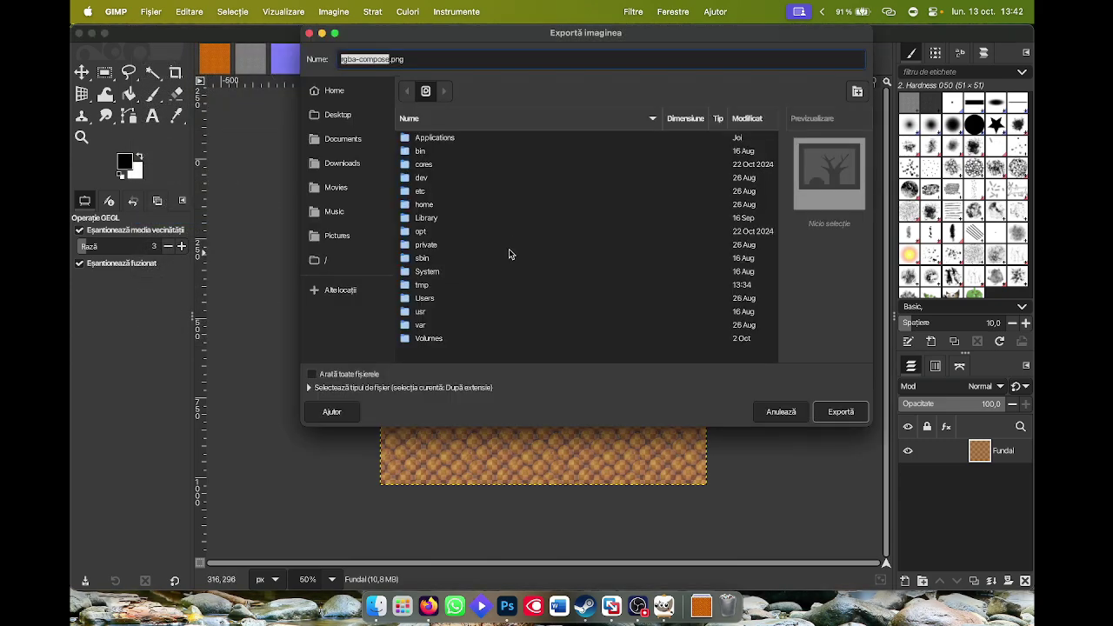
{"action": "left_click", "coordinate": [361, 163]}
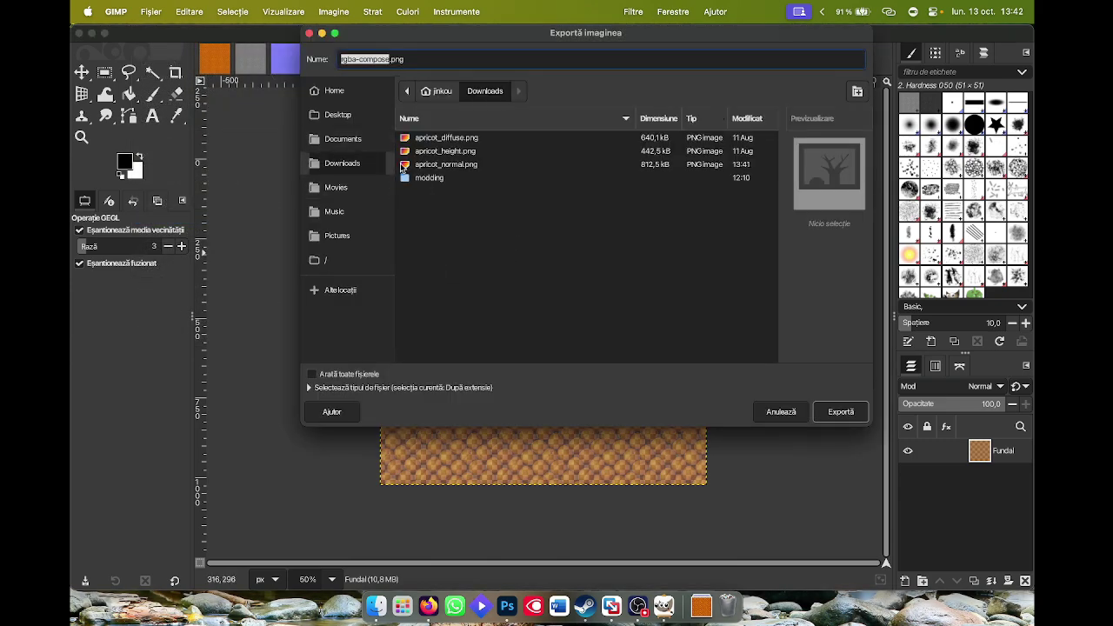
{"action": "double_click", "coordinate": [450, 140]}
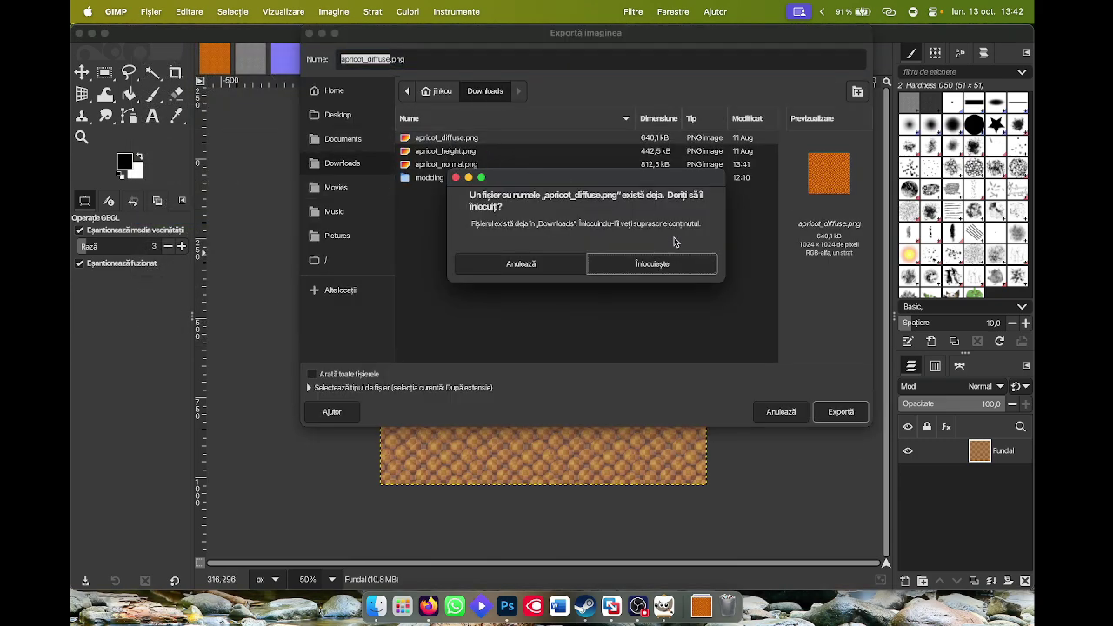
{"action": "left_click", "coordinate": [680, 265]}
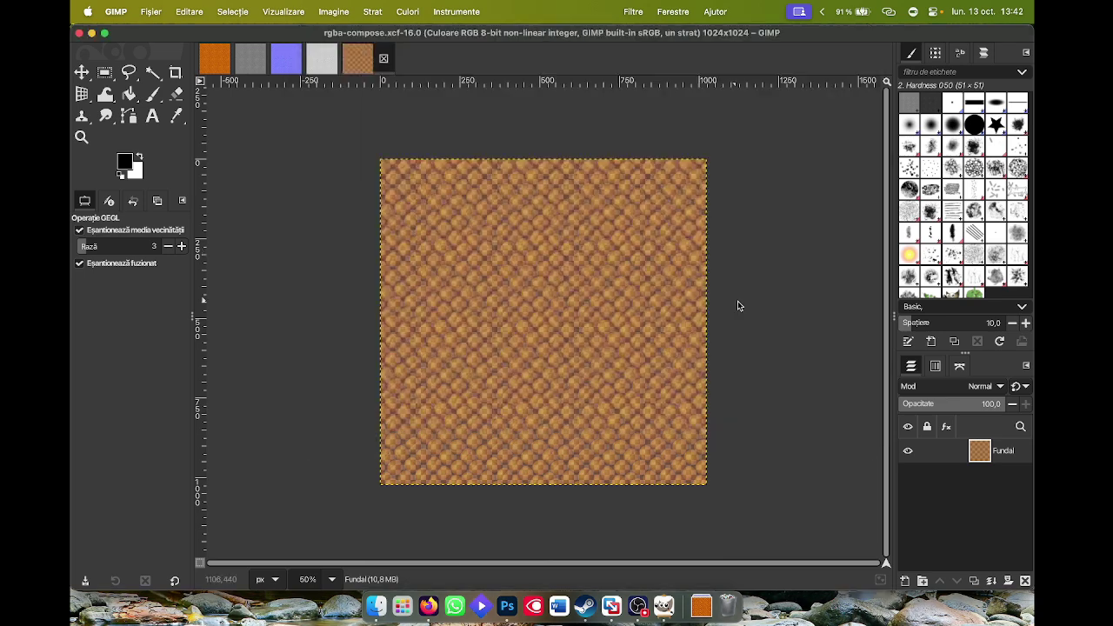
{"action": "left_click", "coordinate": [295, 180]}
{"action": "left_click", "coordinate": [295, 168]}
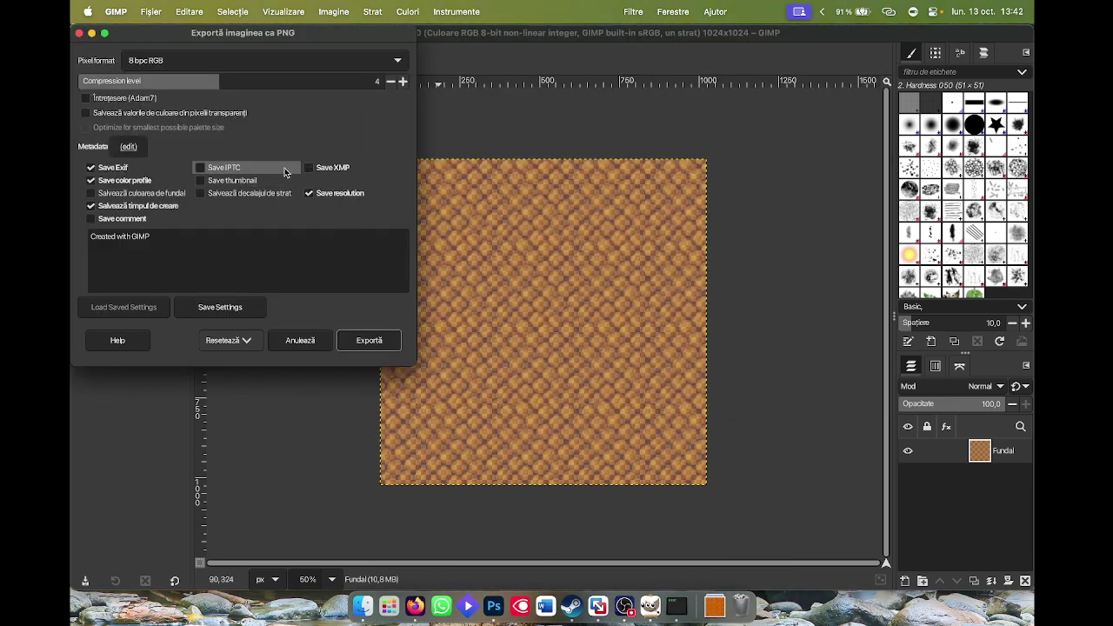
{"action": "left_click", "coordinate": [322, 59]}
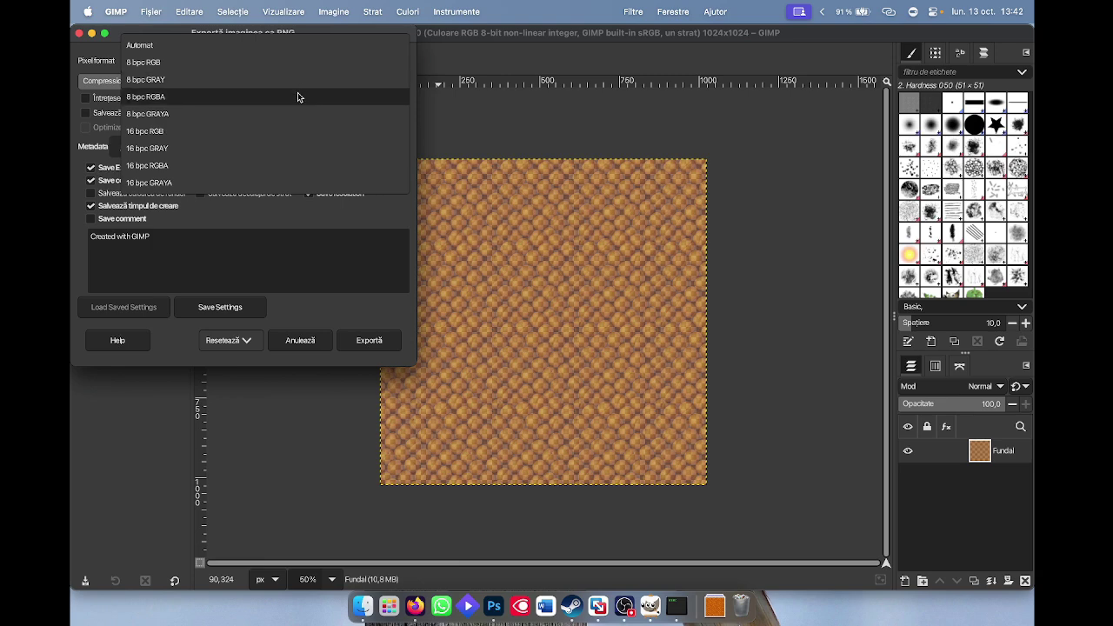
{"action": "left_click", "coordinate": [297, 97]}
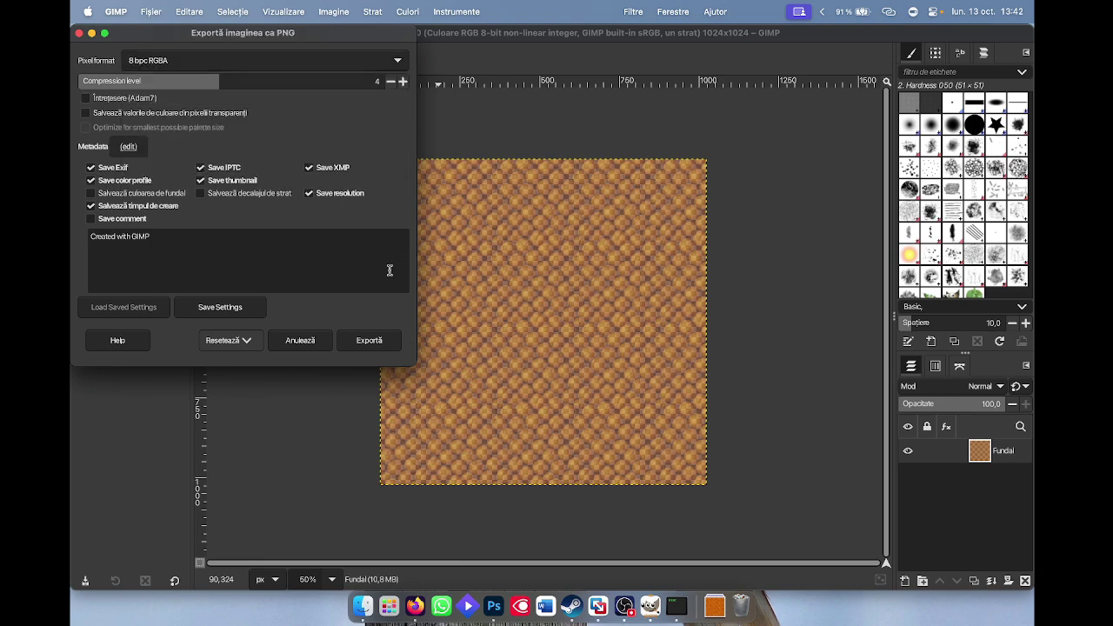
{"action": "left_click", "coordinate": [373, 339]}
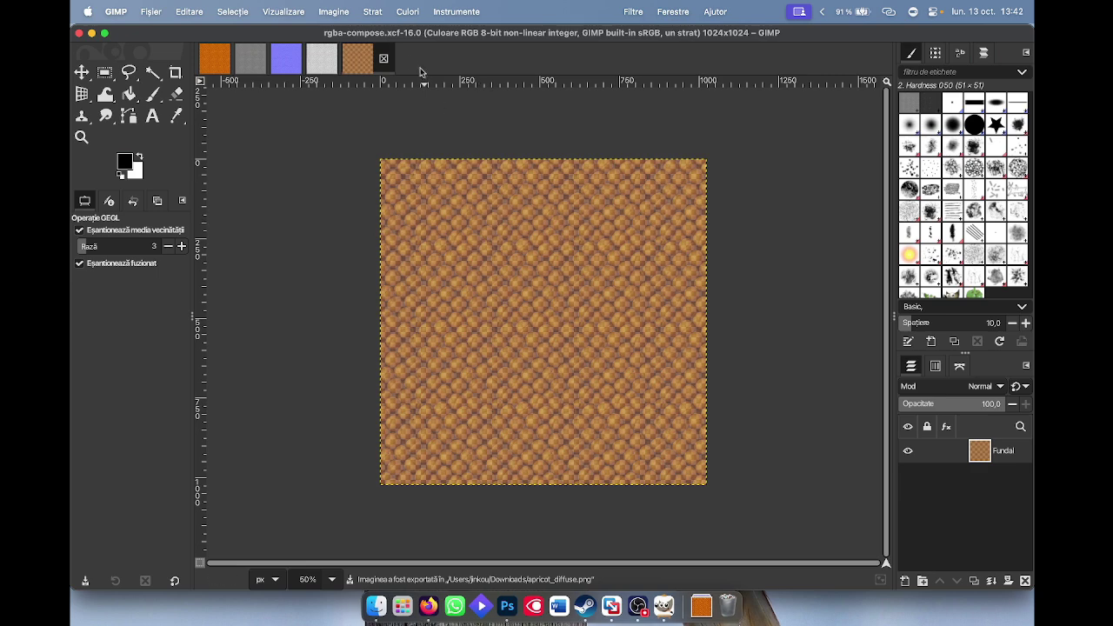
- Close the composed, apricot_diffuse-RGBA, apricot_normal and apricot_diffuse images without saving, leaving only apricot_height open
{"action": "left_click", "coordinate": [384, 58]}
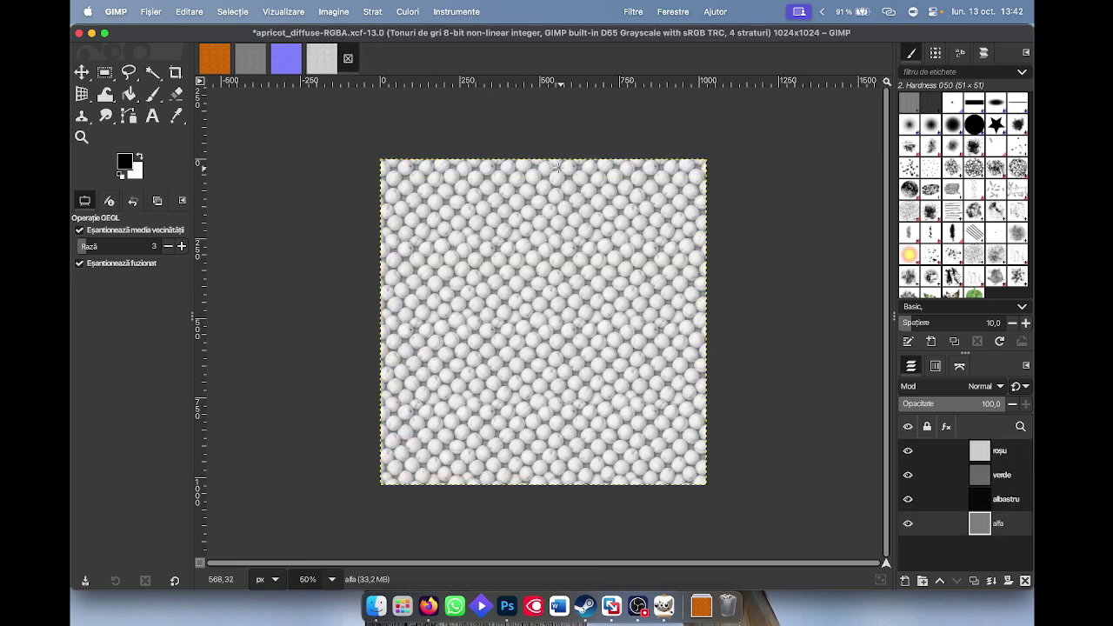
{"action": "left_click", "coordinate": [348, 58]}
{"action": "left_click", "coordinate": [663, 346]}
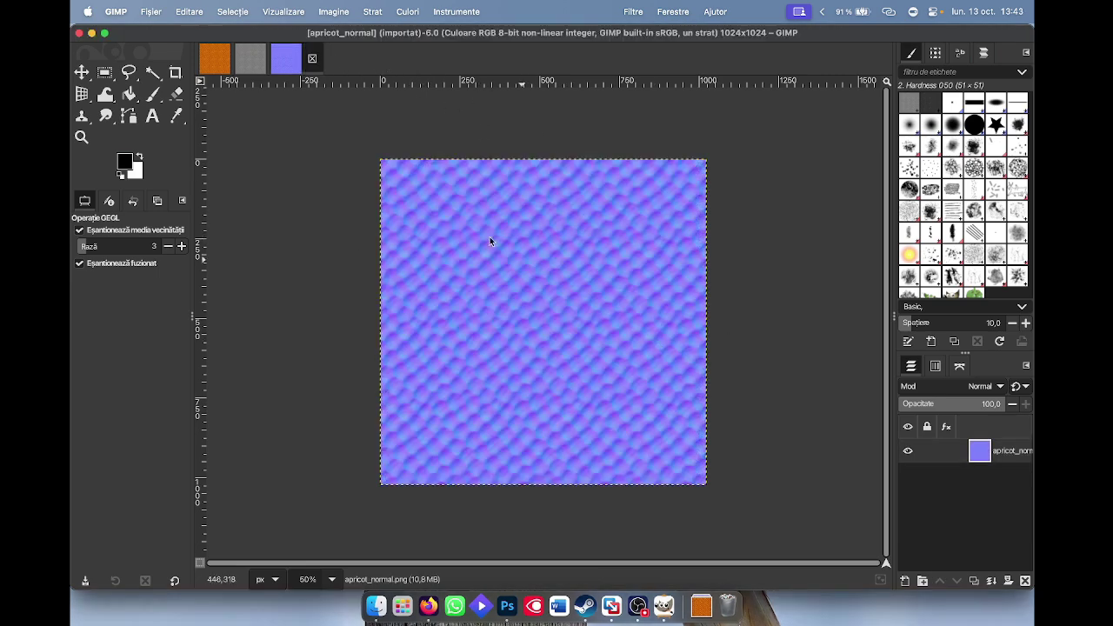
{"action": "left_click", "coordinate": [312, 61]}
{"action": "left_click", "coordinate": [216, 65]}
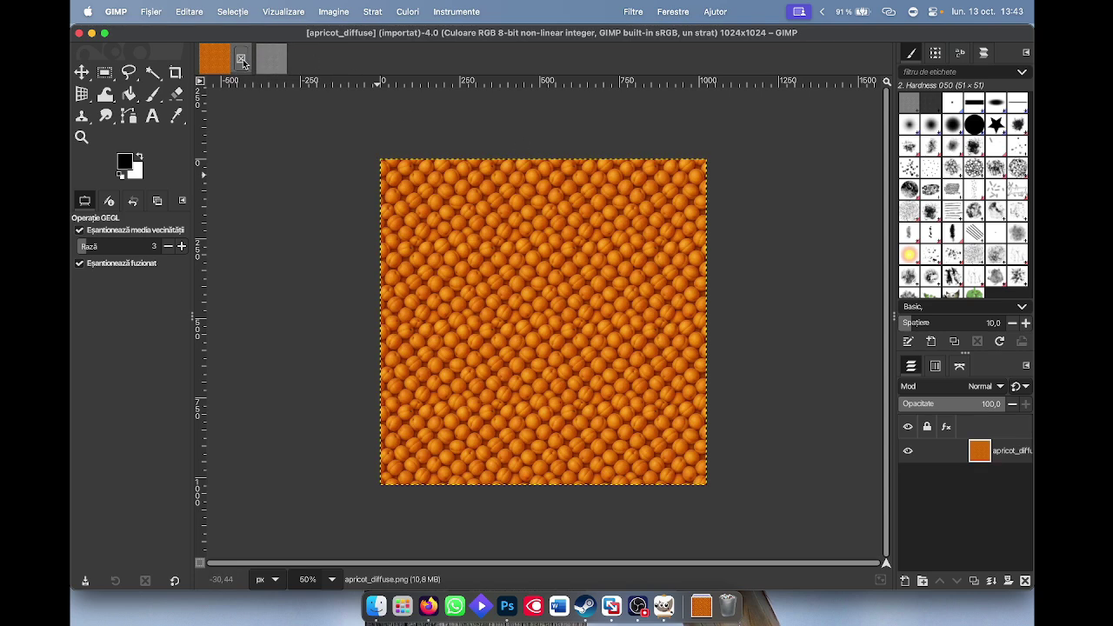
{"action": "left_click", "coordinate": [242, 59]}
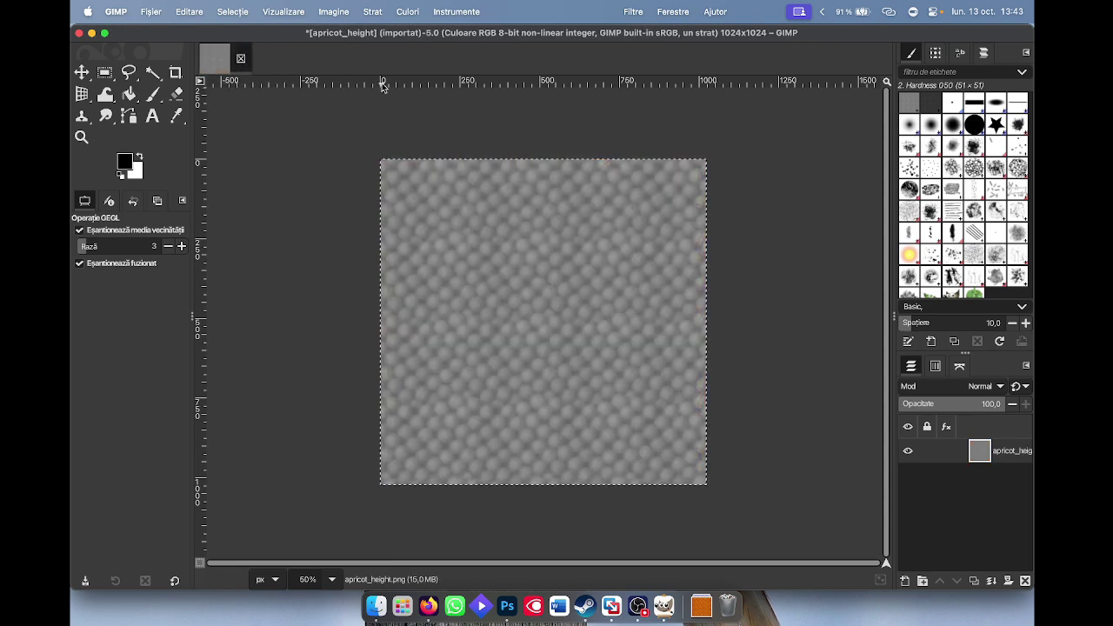
- Scale the apricot_height image to 512 x 512 px
{"action": "left_click", "coordinate": [335, 11]}
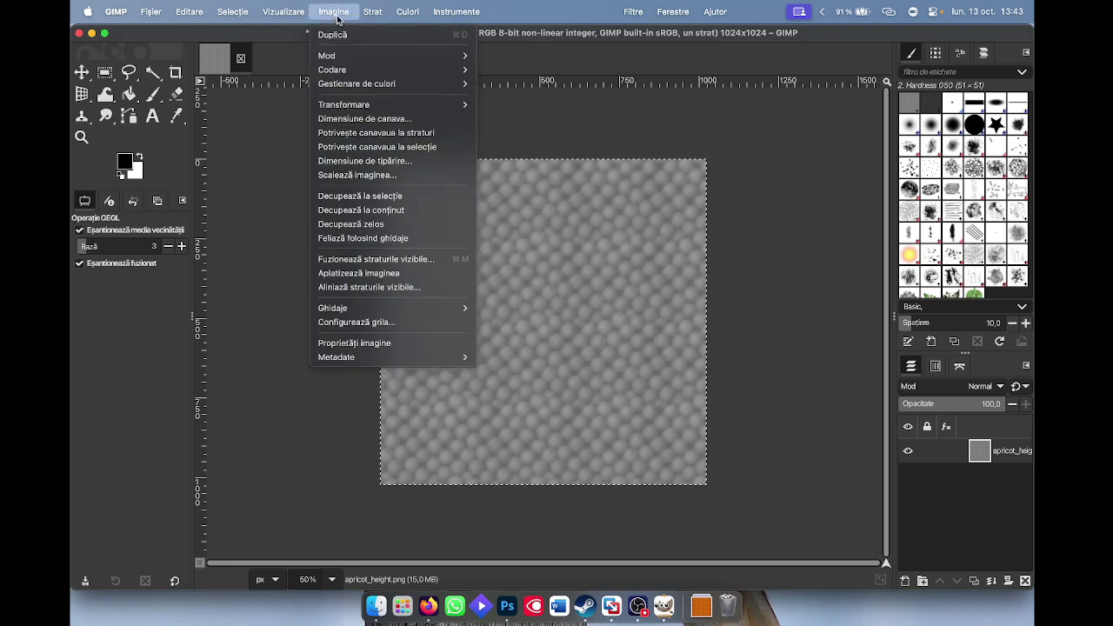
{"action": "left_click", "coordinate": [358, 177]}
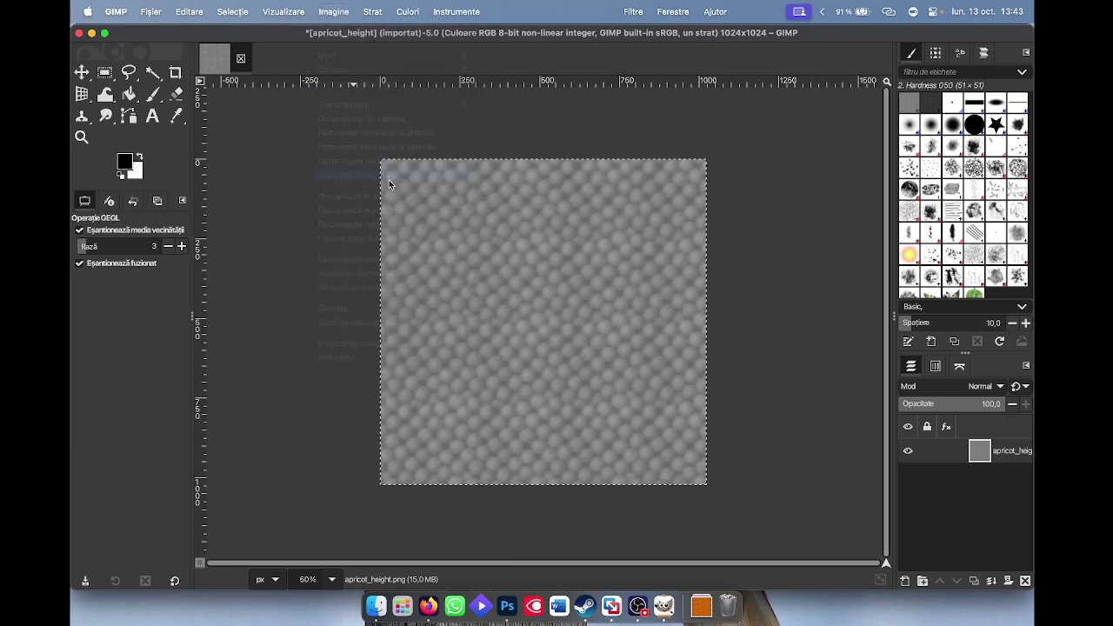
{"action": "double_click", "coordinate": [480, 259]}
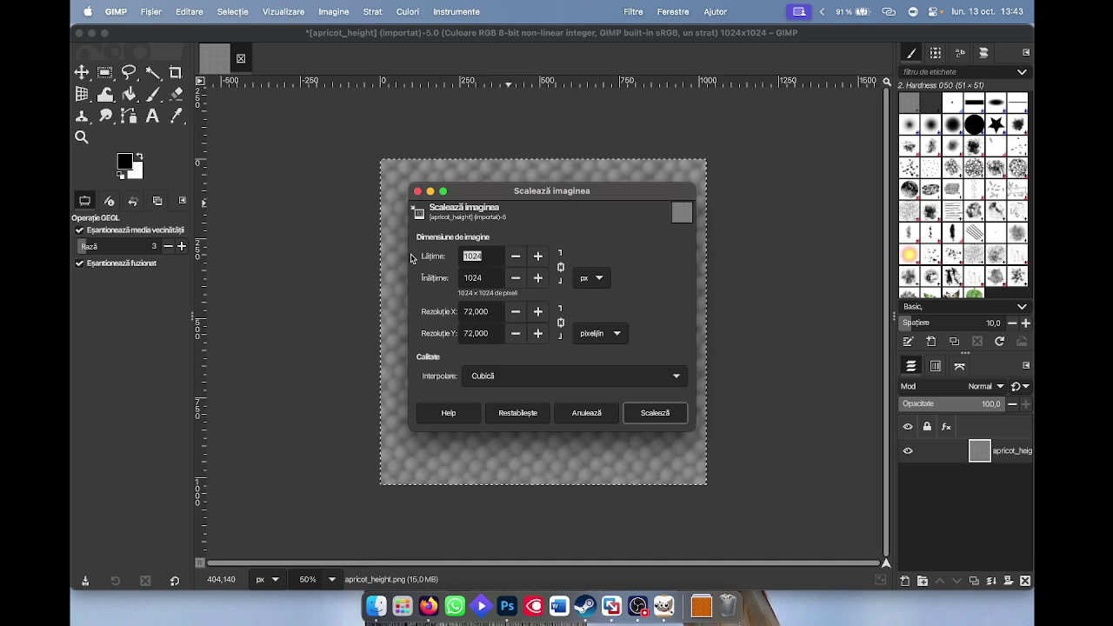
{"action": "type", "text": "512"}
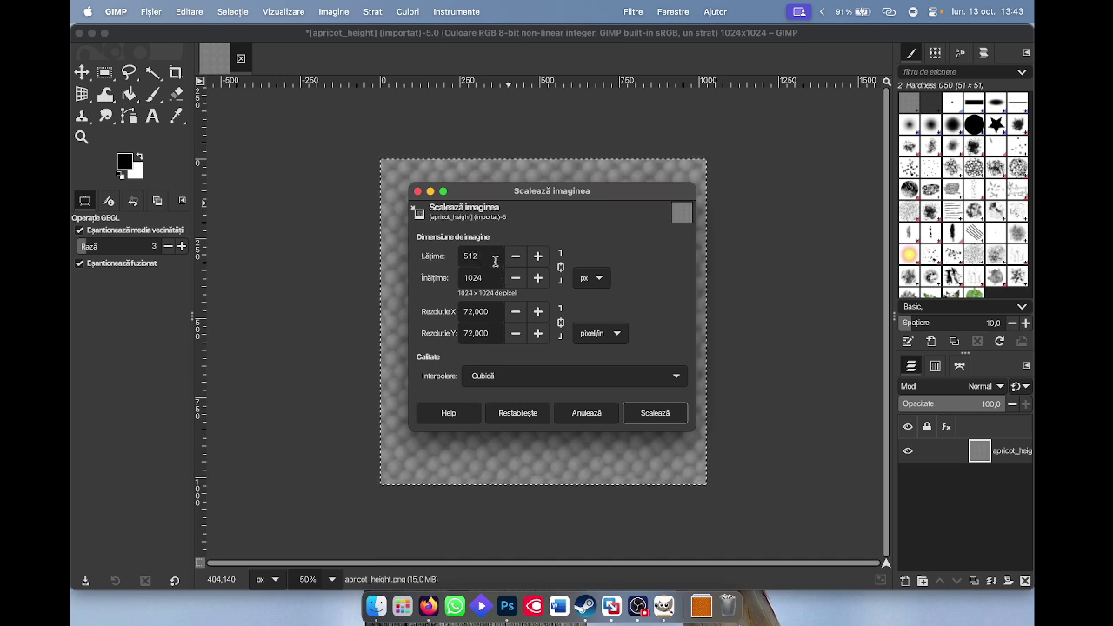
{"action": "left_click", "coordinate": [655, 412]}
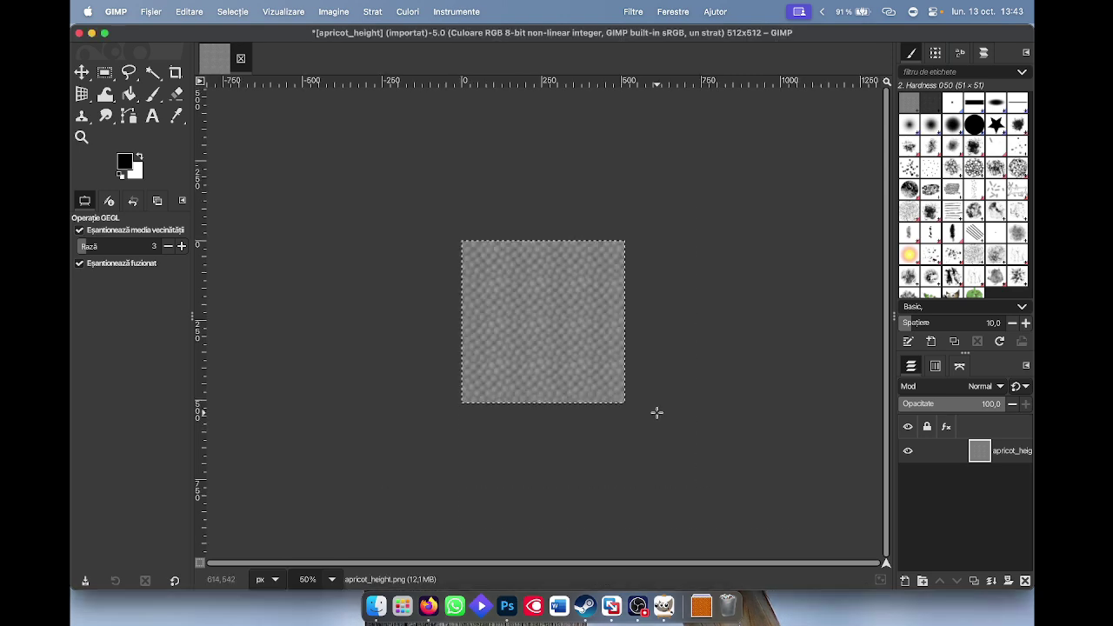
- Export the scaled height image over apricot_height.png in Downloads as an 8 bpc GRAY PNG with IPTC and thumbnail data
{"action": "left_click", "coordinate": [150, 11]}
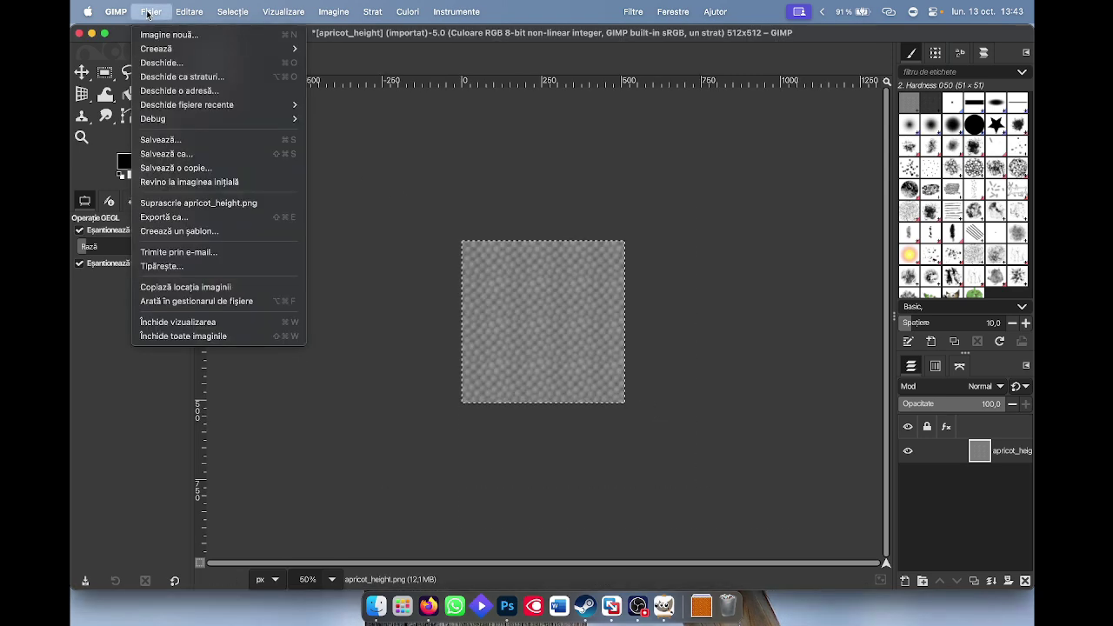
{"action": "left_click", "coordinate": [165, 216]}
{"action": "double_click", "coordinate": [446, 153]}
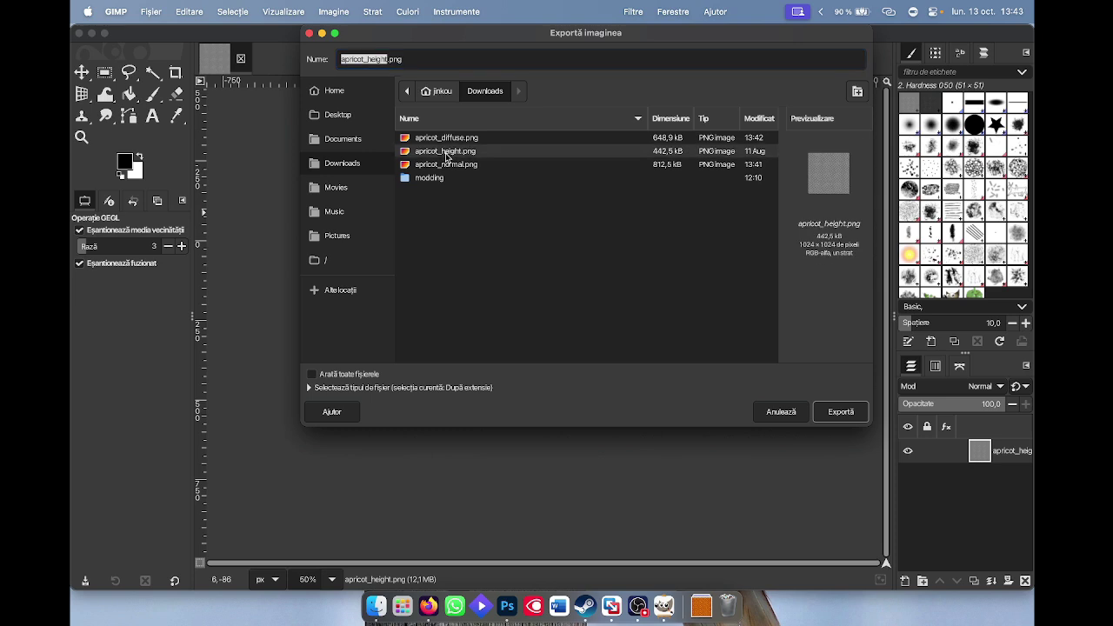
{"action": "left_click", "coordinate": [679, 259]}
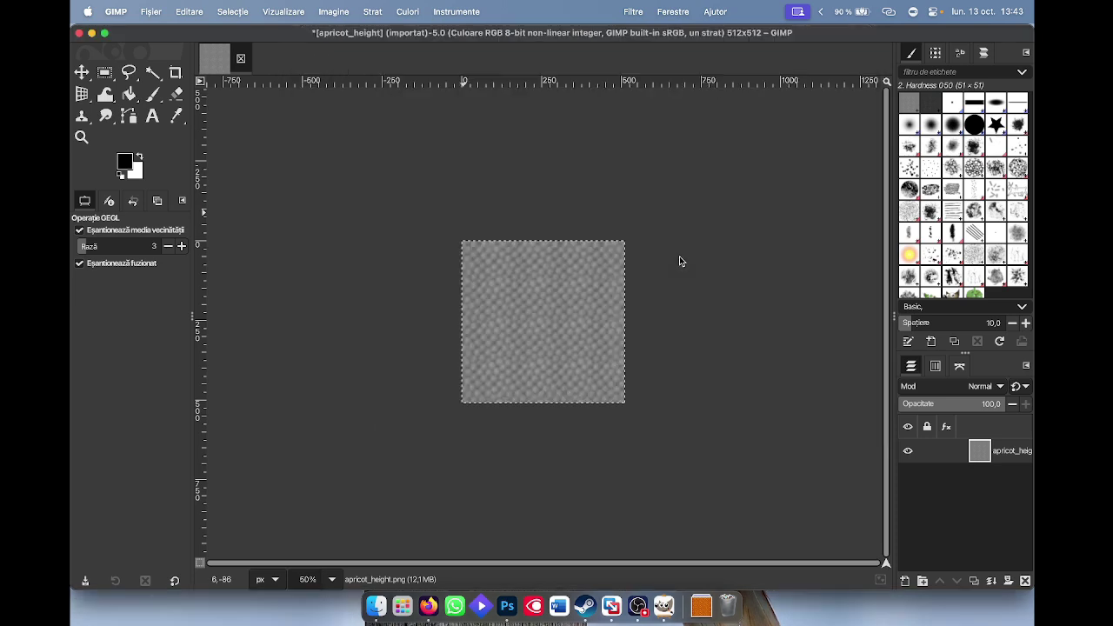
{"action": "left_click", "coordinate": [233, 168]}
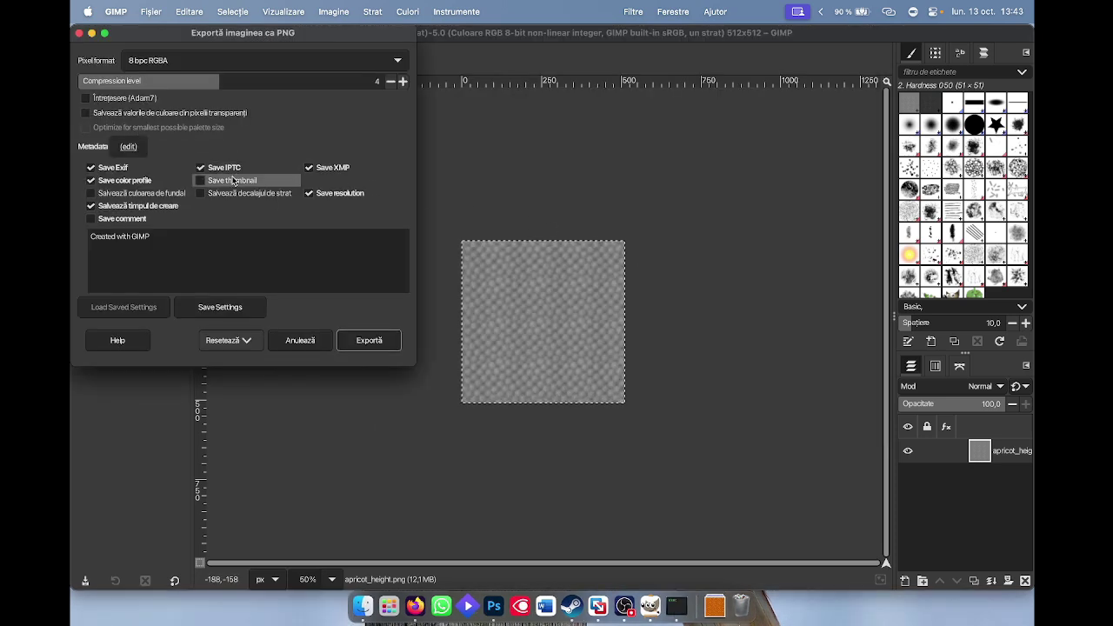
{"action": "left_click", "coordinate": [231, 180]}
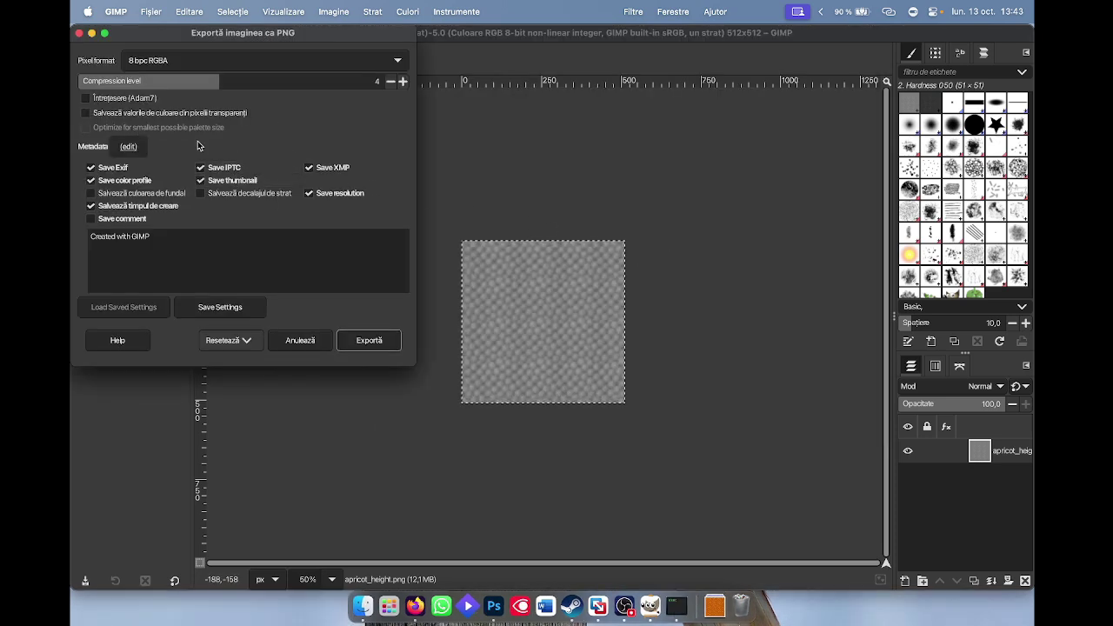
{"action": "left_click", "coordinate": [250, 54]}
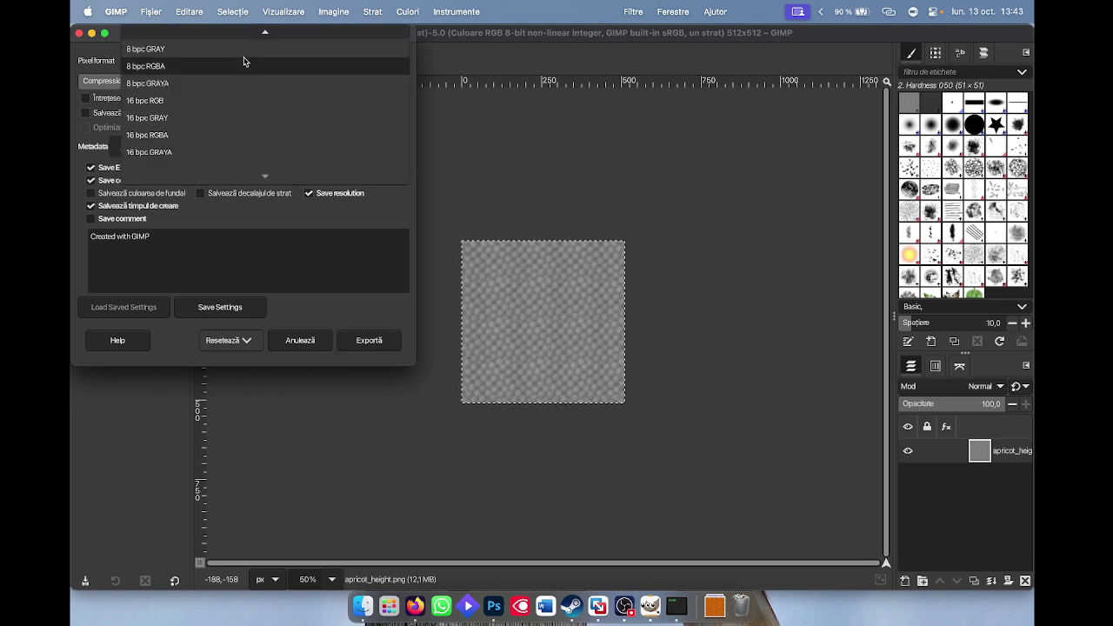
{"action": "left_click", "coordinate": [158, 51]}
{"action": "left_click", "coordinate": [369, 342]}
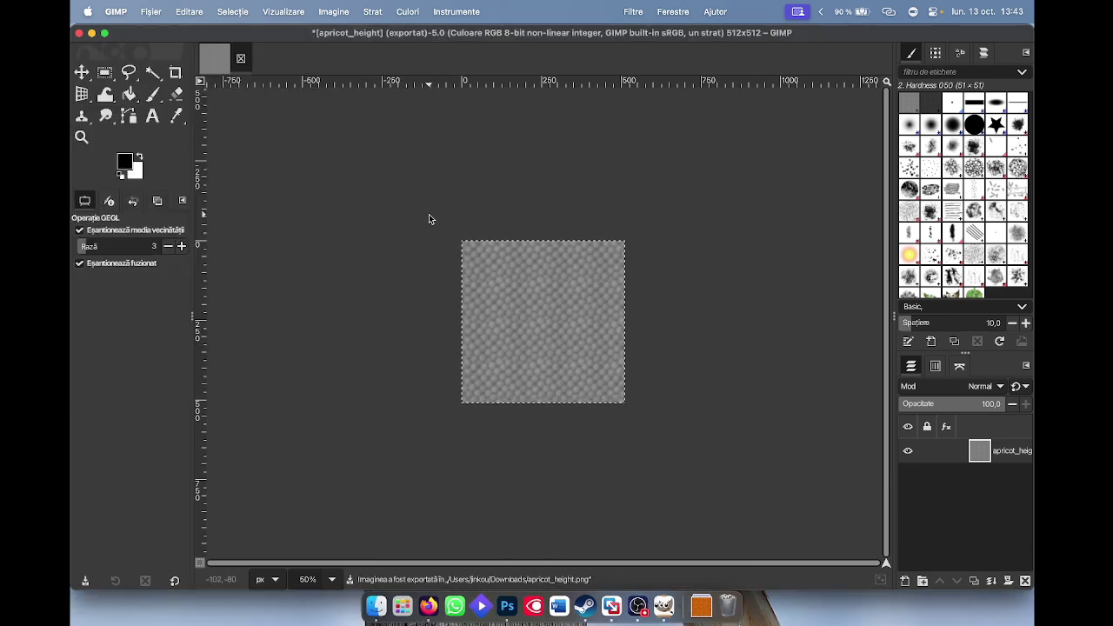
- Quit GIMP, discarding the unsaved changes of the apricot_height image
{"action": "key", "text": "super+q"}
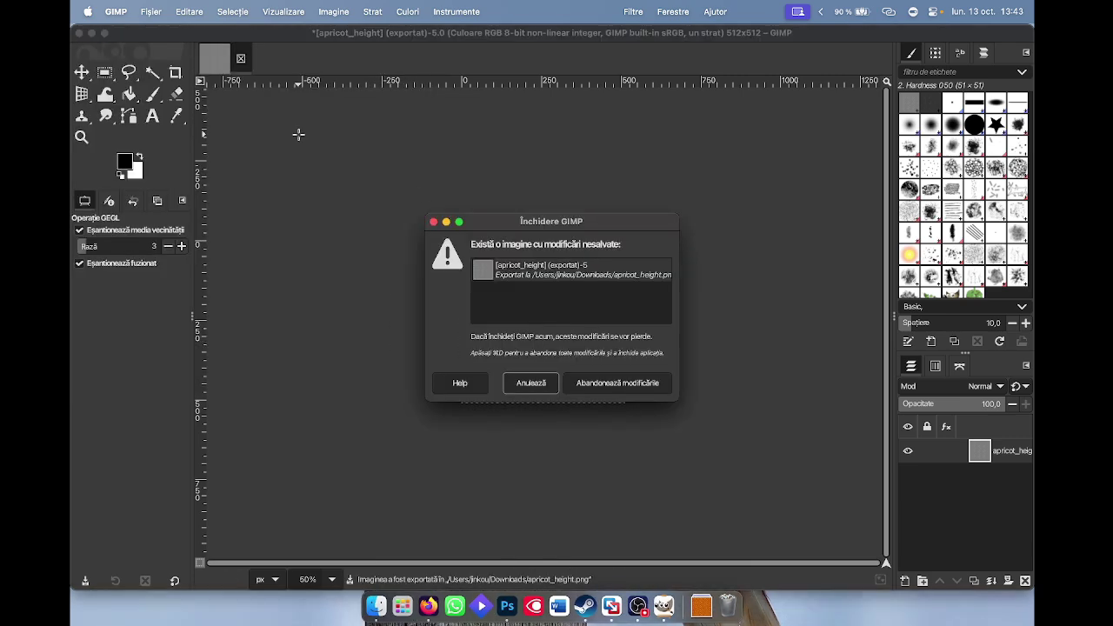
{"action": "left_click", "coordinate": [606, 384]}
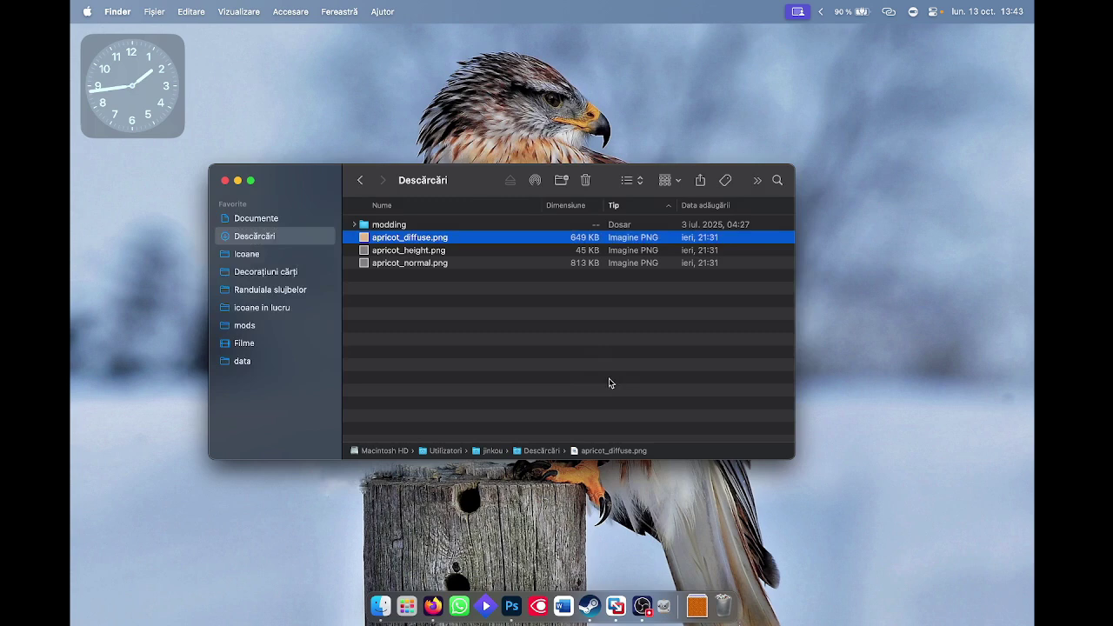
{"action": "left_click", "coordinate": [411, 291]}
- Preview the exported apricot_diffuse.png, apricot_height.png and apricot_normal.png files in the Finder downloads folder to check the textures
{"action": "left_click", "coordinate": [402, 240]}
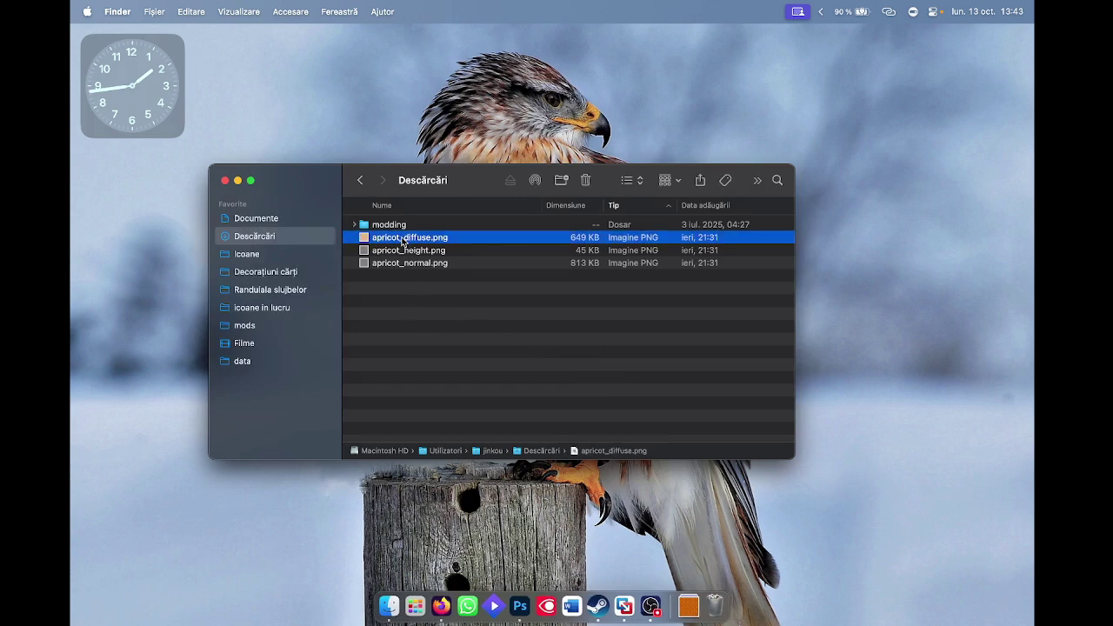
{"action": "key", "text": "space"}
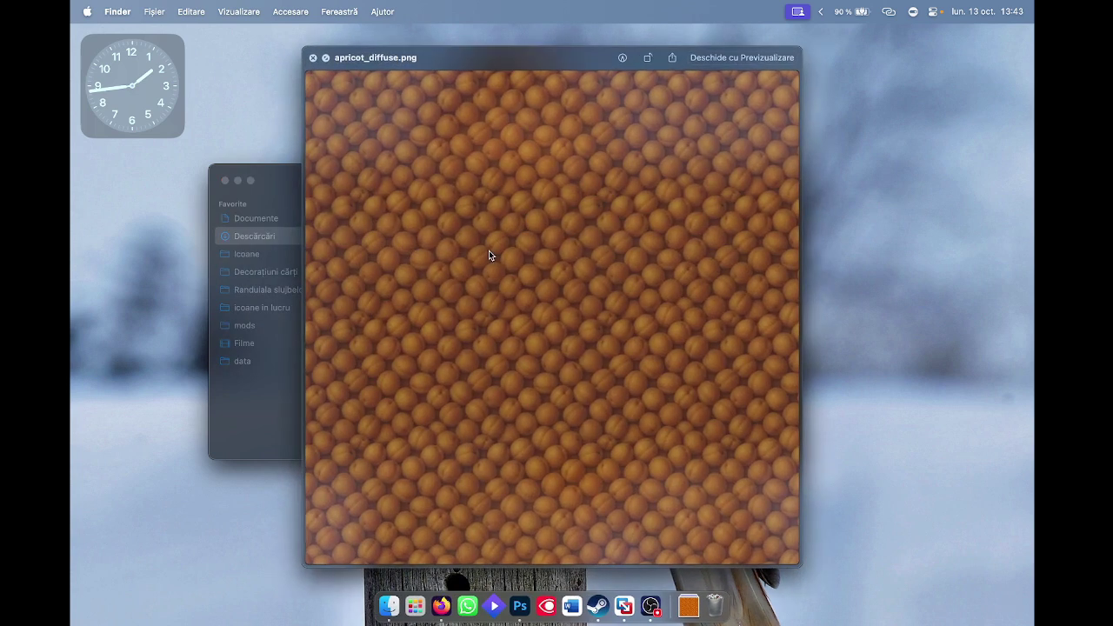
{"action": "left_click", "coordinate": [314, 61]}
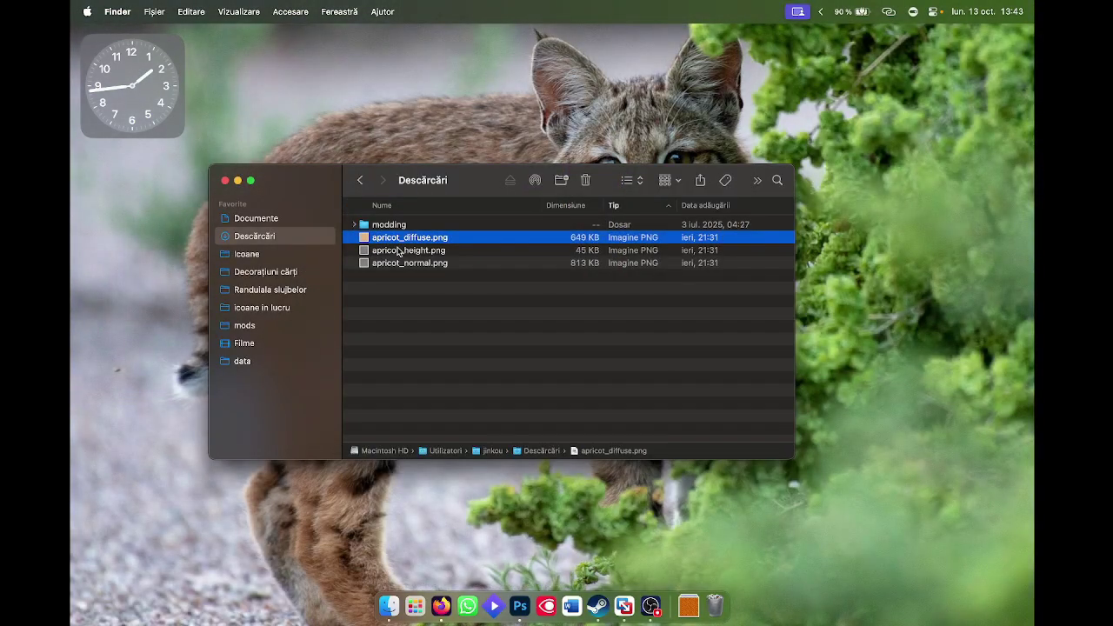
{"action": "left_click", "coordinate": [398, 250]}
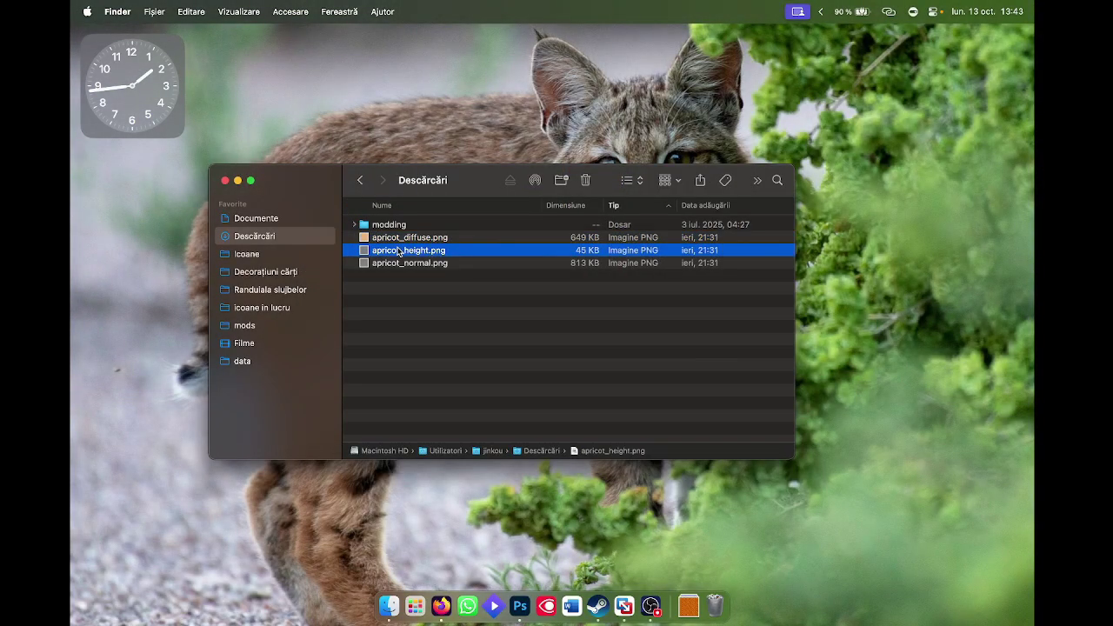
{"action": "key", "text": "space"}
{"action": "key", "text": "space"}
{"action": "left_click", "coordinate": [398, 262]}
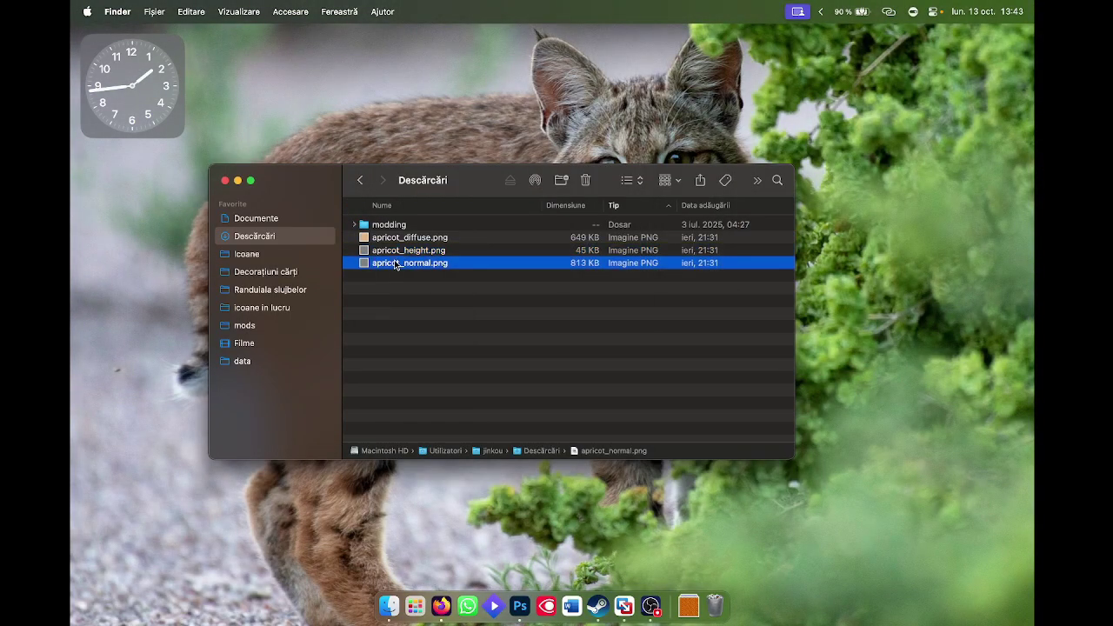
{"action": "key", "text": "space"}
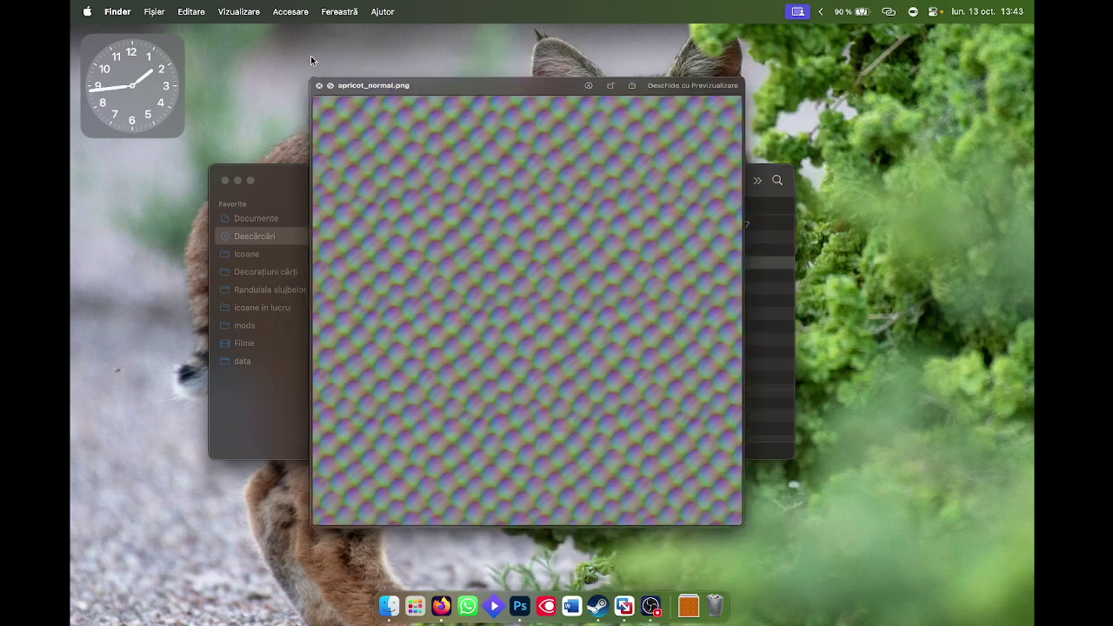
{"action": "left_click", "coordinate": [310, 58]}
- Transfer apricot_diffuse.png, apricot_height.png and apricot_normal.png together from the downloads folder to the Windows desktop
{"action": "left_click", "coordinate": [430, 302]}
{"action": "left_click", "coordinate": [416, 261]}
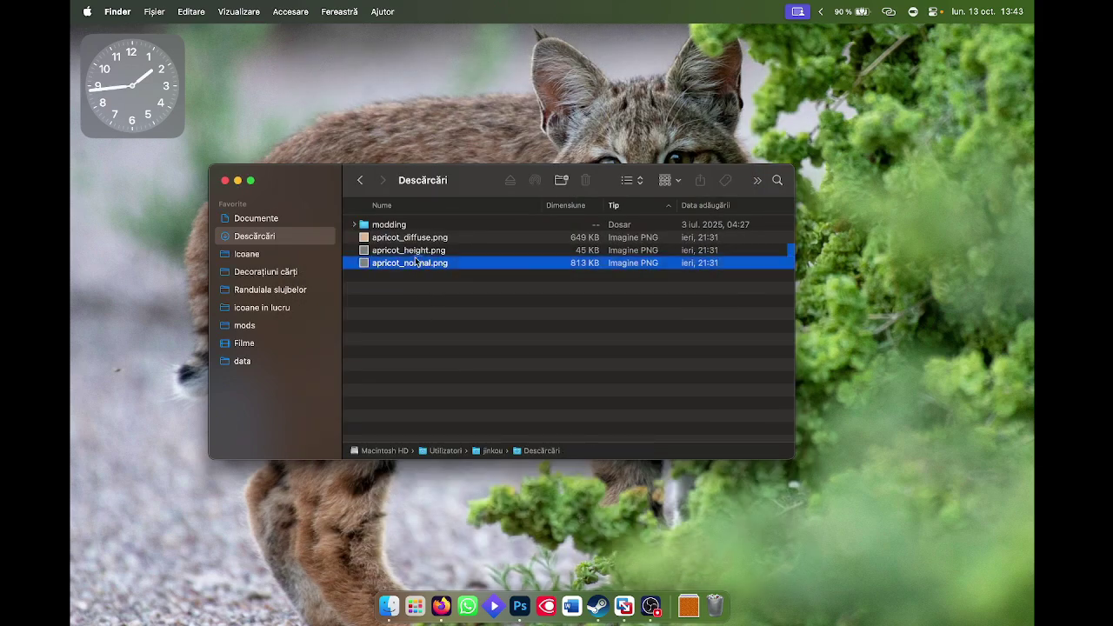
{"action": "left_click", "coordinate": [416, 239], "text": "shift"}
{"action": "left_click_drag", "start_coordinate": [415, 239], "coordinate": [974, 81]}
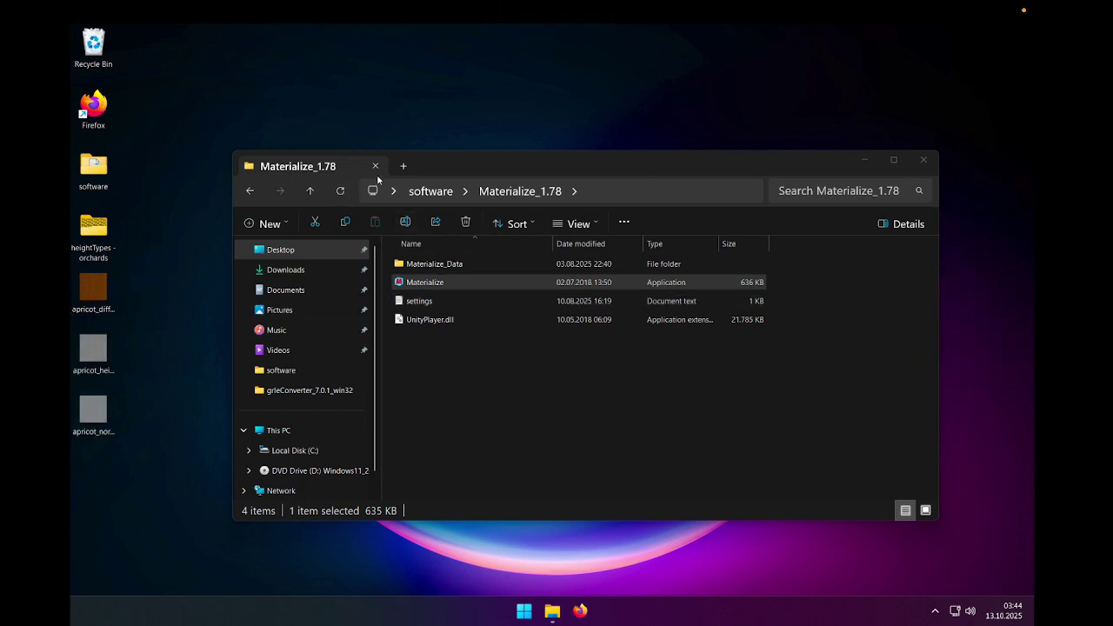
- Open the textureTool_9.0.1_win64 folder inside the software folder and move its window clear of the apricot files on the desktop
{"action": "left_click", "coordinate": [249, 191]}
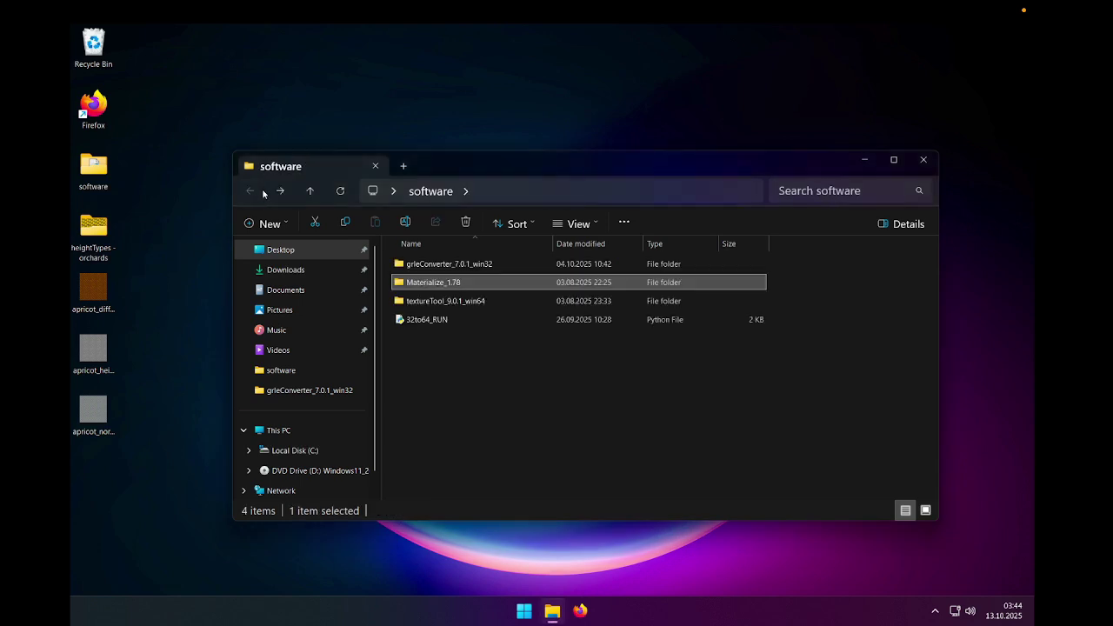
{"action": "left_click", "coordinate": [443, 301]}
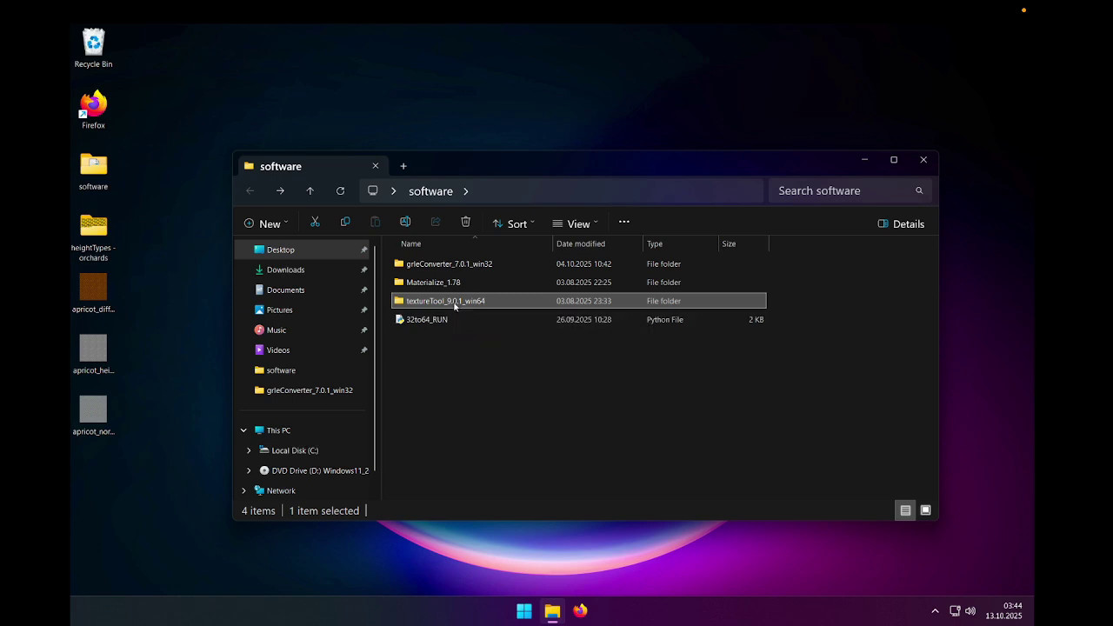
{"action": "double_click", "coordinate": [454, 303]}
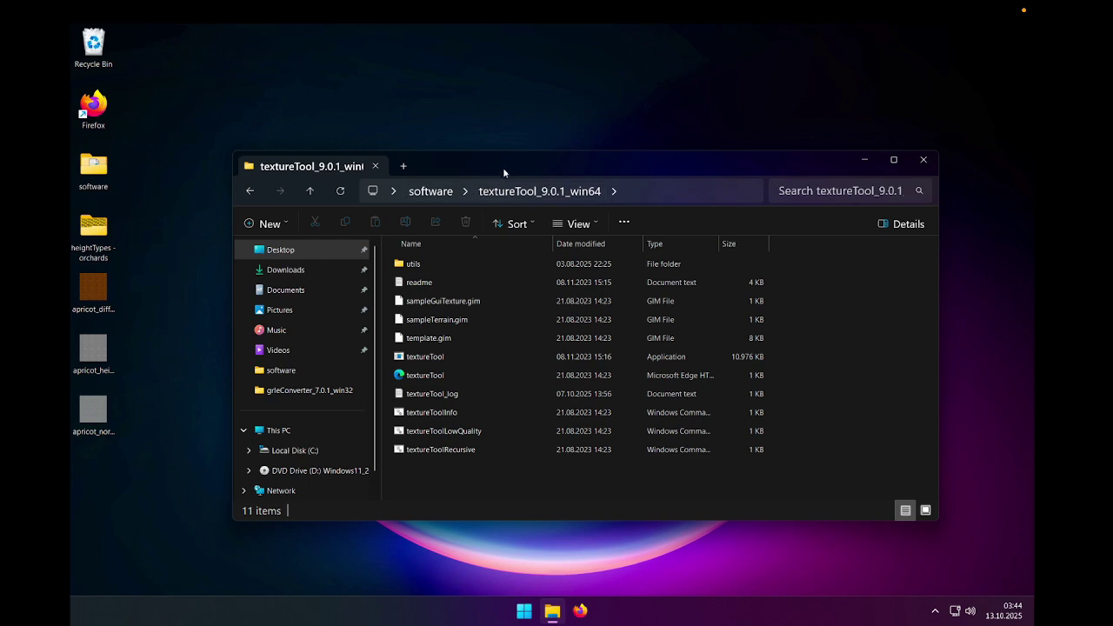
{"action": "left_click_drag", "start_coordinate": [503, 167], "coordinate": [586, 119]}
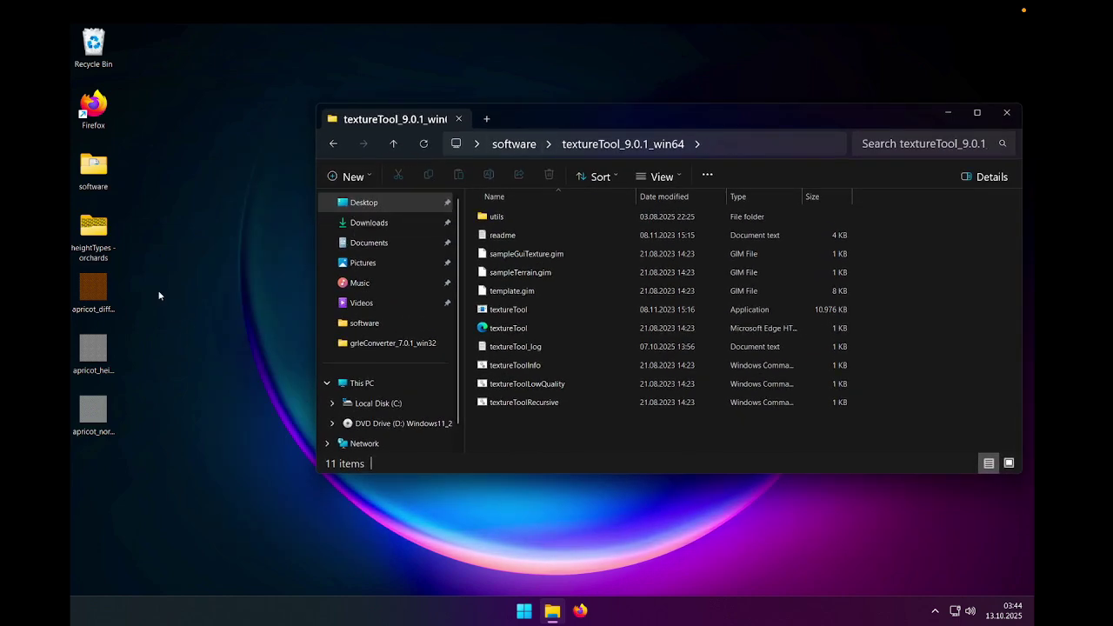
- Convert the apricot diffuse, height and normal PNG files together to DDS with the textureTool application, and close the tool folder
{"action": "left_click_drag", "start_coordinate": [156, 274], "coordinate": [85, 431]}
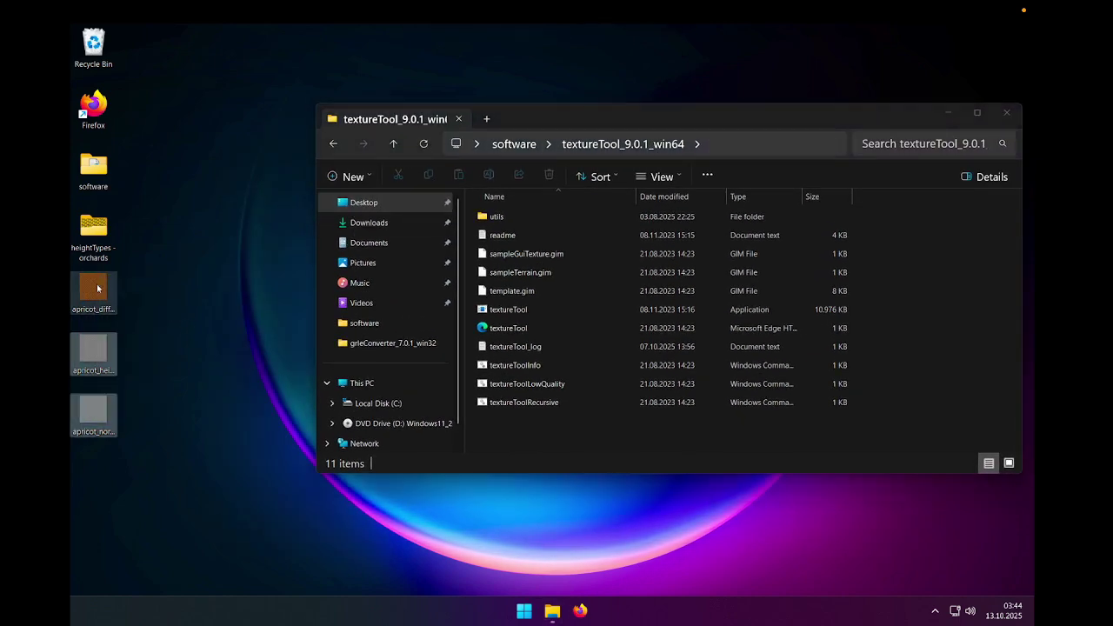
{"action": "left_click_drag", "start_coordinate": [94, 292], "coordinate": [521, 317]}
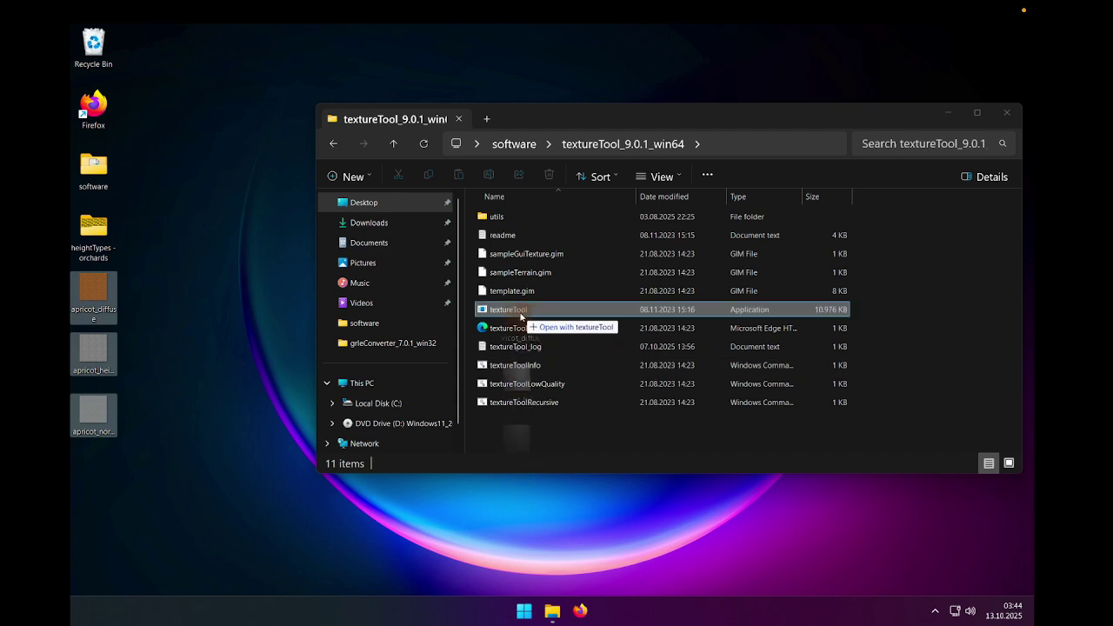
{"action": "left_click_drag", "start_coordinate": [521, 316], "coordinate": [520, 318]}
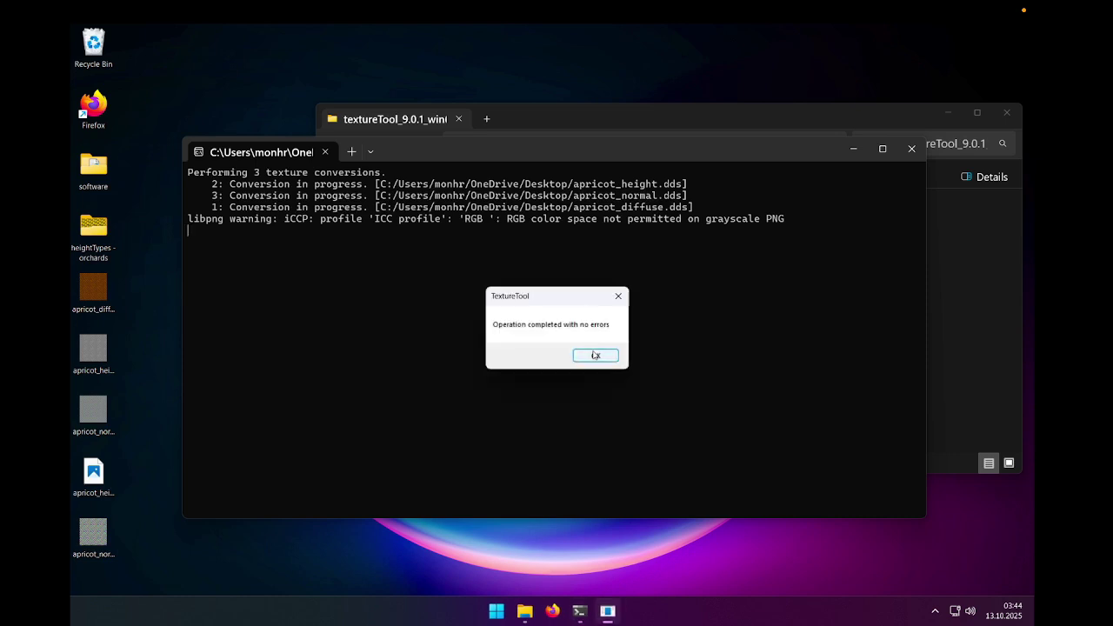
{"action": "left_click", "coordinate": [595, 356]}
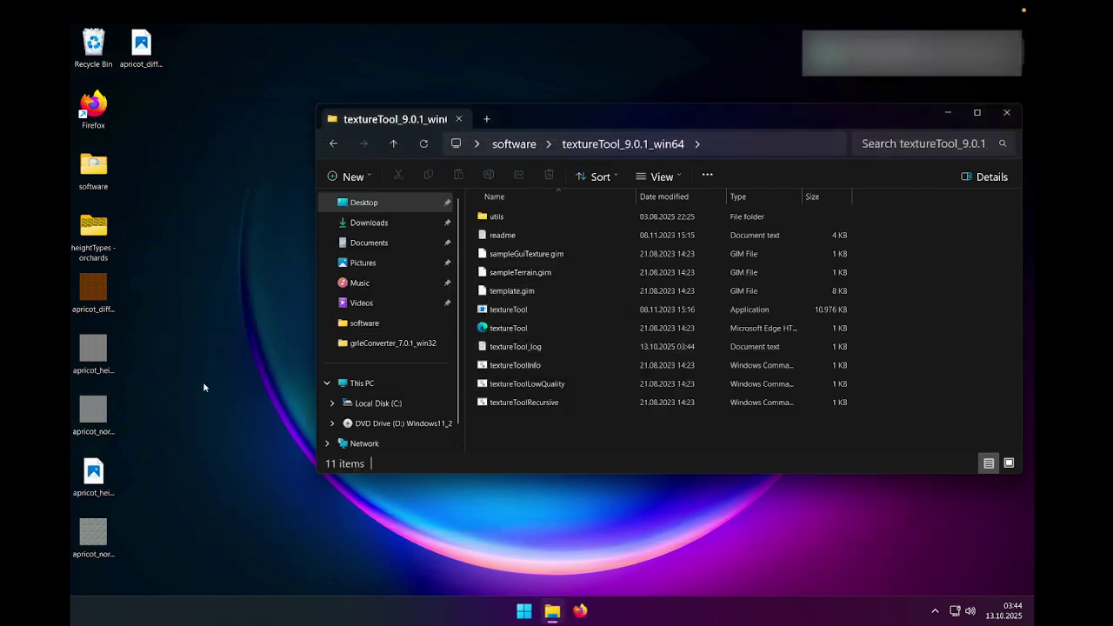
{"action": "left_click", "coordinate": [458, 118]}
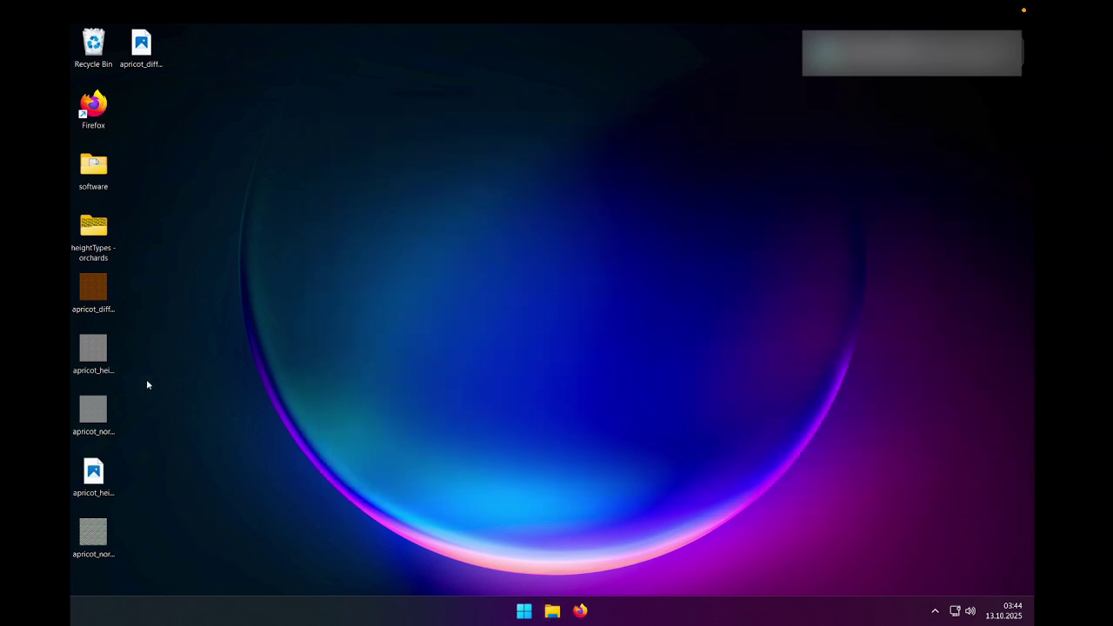
- Delete the apricot_diffuse, apricot_height and apricot_normal PNG files from the Windows desktop, keeping the DDS versions
{"action": "left_click", "coordinate": [98, 302]}
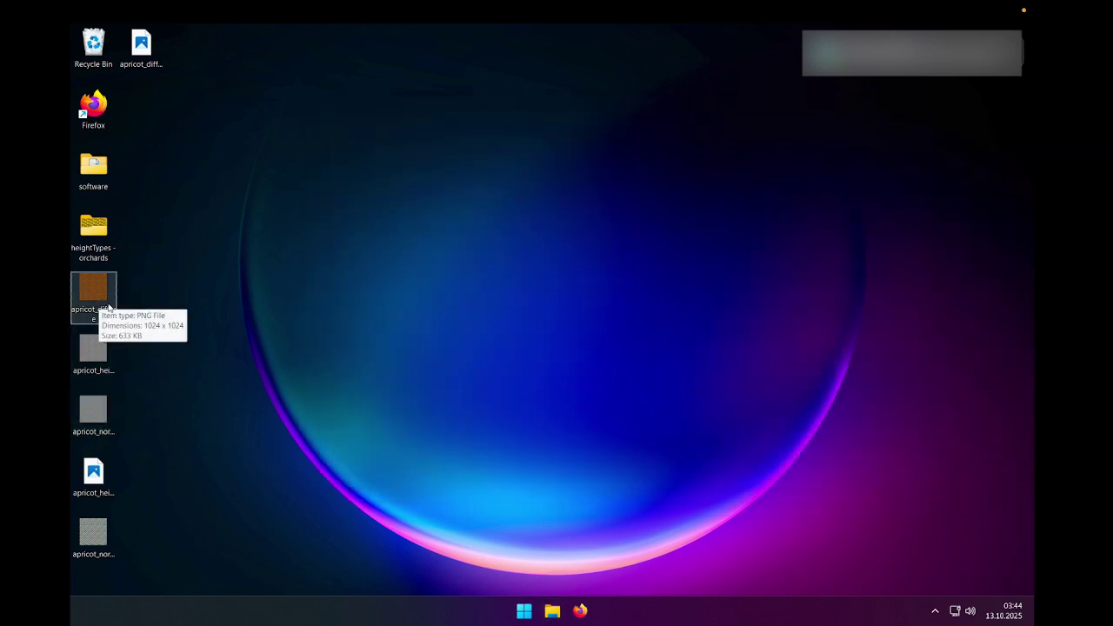
{"action": "left_click_drag", "start_coordinate": [98, 300], "coordinate": [97, 52]}
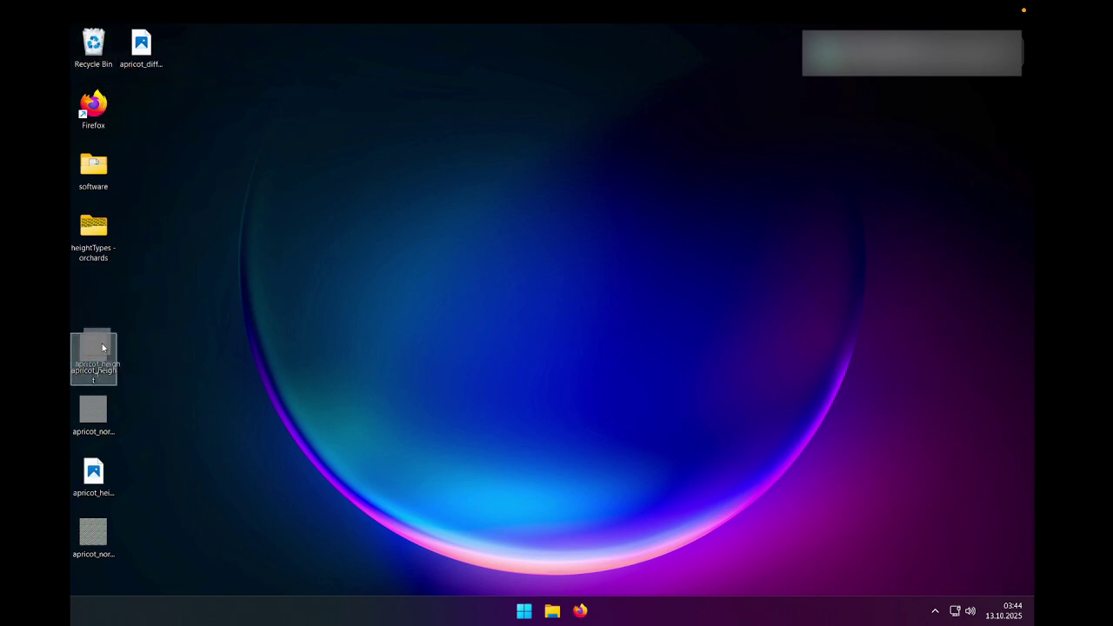
{"action": "left_click", "coordinate": [99, 353]}
{"action": "left_click_drag", "start_coordinate": [98, 353], "coordinate": [98, 54]}
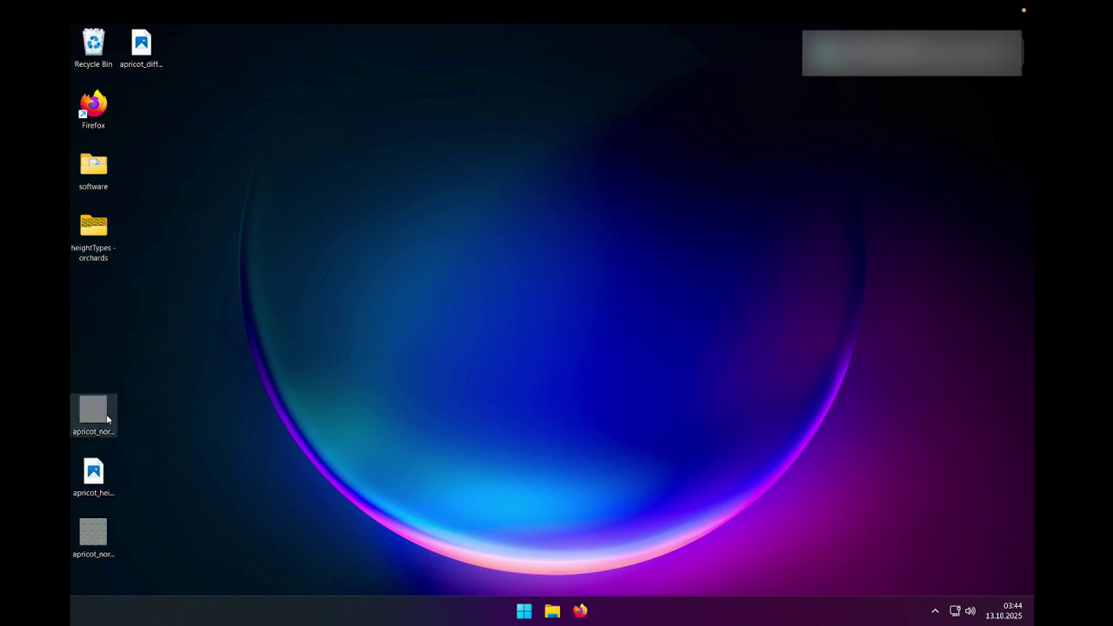
{"action": "mouse_move", "coordinate": [101, 417]}
{"action": "left_mouse_down"}
{"action": "mouse_move", "coordinate": [108, 88]}
{"action": "mouse_move", "coordinate": [95, 51]}
{"action": "mouse_move", "coordinate": [137, 341]}
{"action": "mouse_move", "coordinate": [112, 426]}
{"action": "left_mouse_up"}
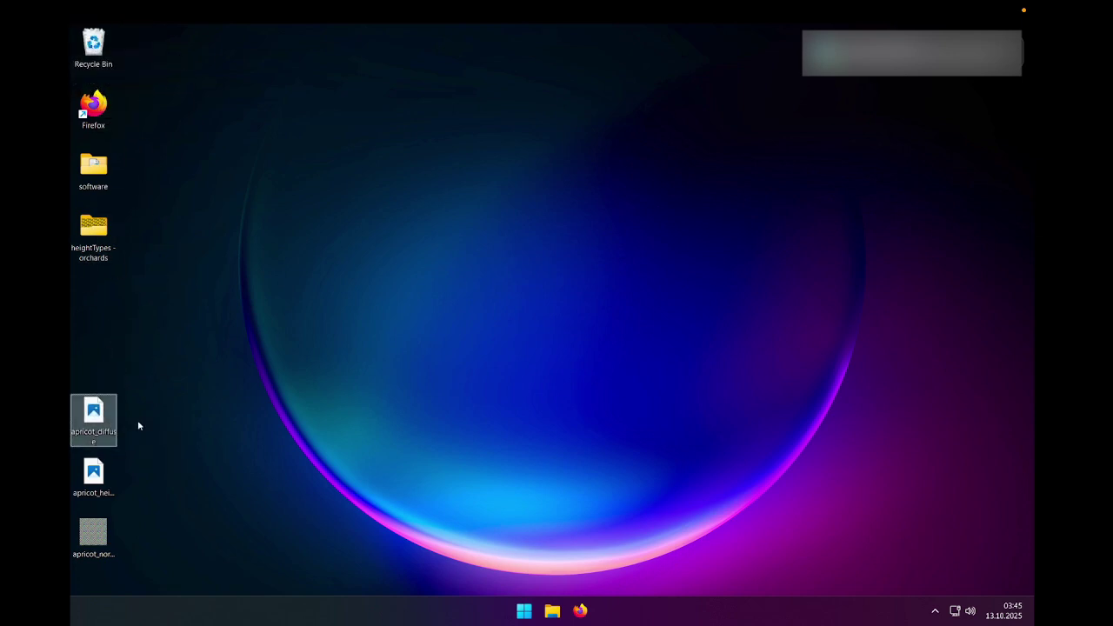
- Transfer the three apricot DDS files to the Mac desktop and move the three apricot PNGs in the Finder downloads folder to the trash
{"action": "left_click_drag", "start_coordinate": [173, 393], "coordinate": [71, 554]}
{"action": "left_click_drag", "start_coordinate": [94, 417], "coordinate": [975, 157]}
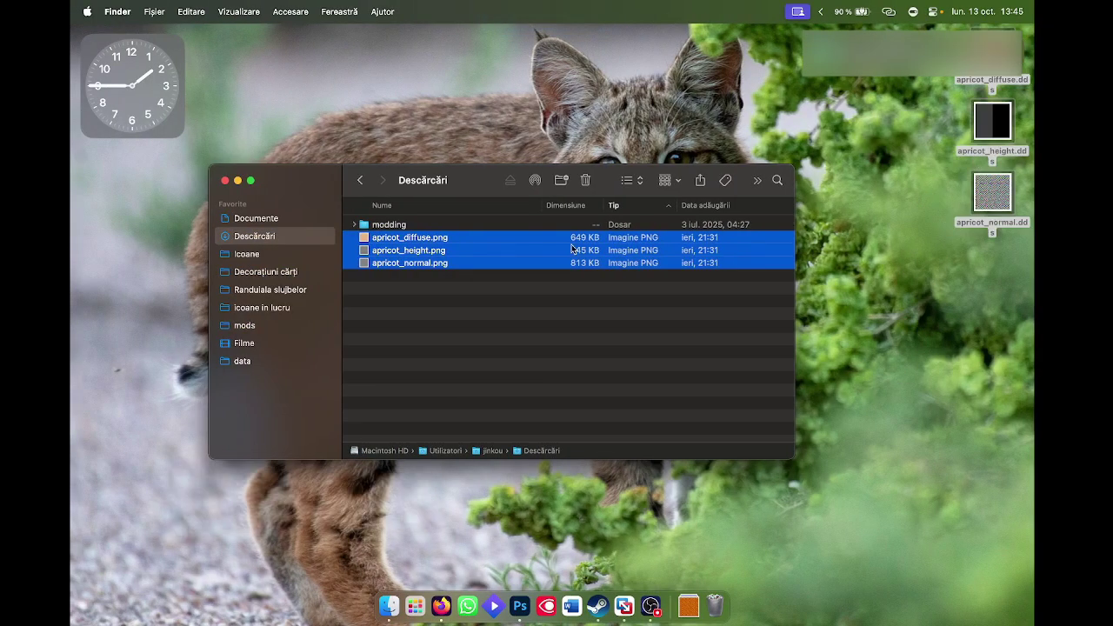
{"action": "right_click", "coordinate": [403, 240]}
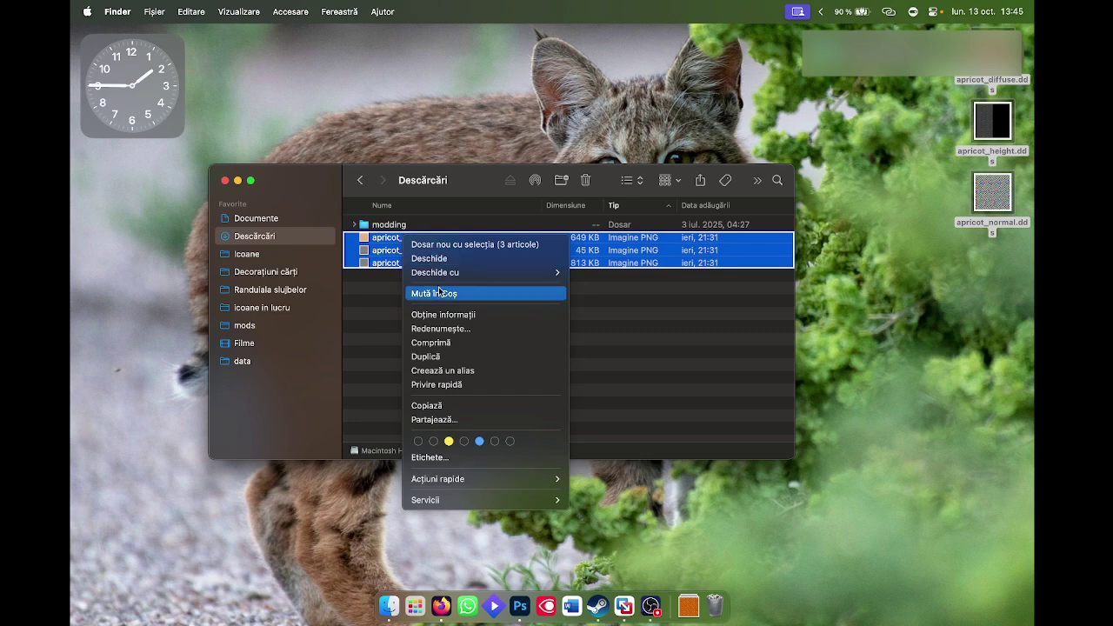
{"action": "left_click", "coordinate": [439, 292]}
- Open the fillPlanes folder in multifruit, inside the FS25_Zielonka_Multifruit folder of the mods directory
{"action": "left_click", "coordinate": [265, 326]}
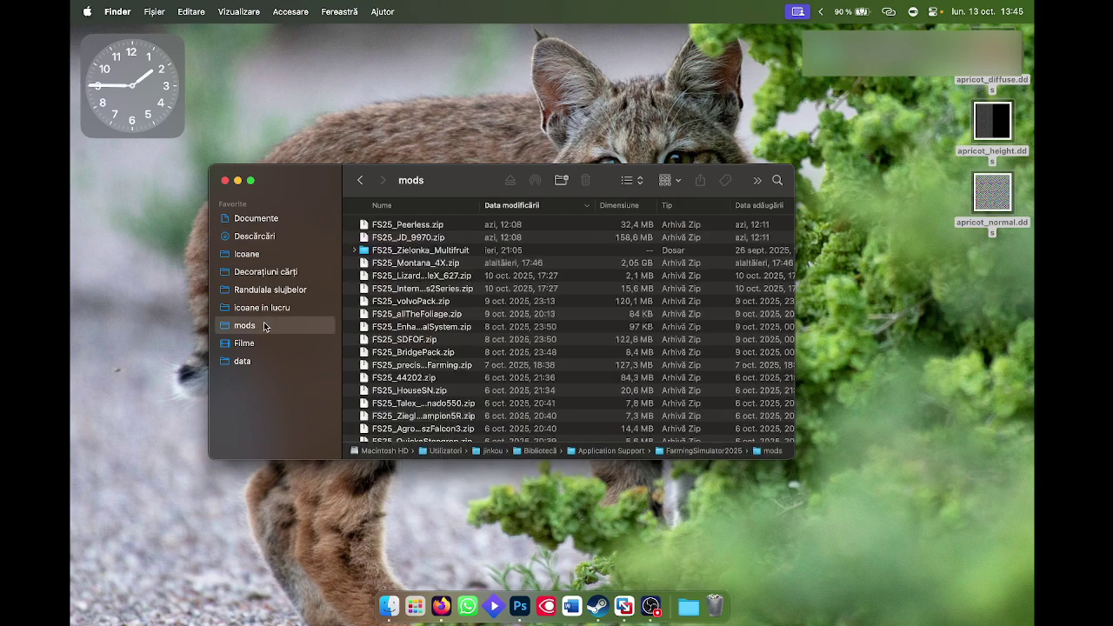
{"action": "double_click", "coordinate": [404, 251]}
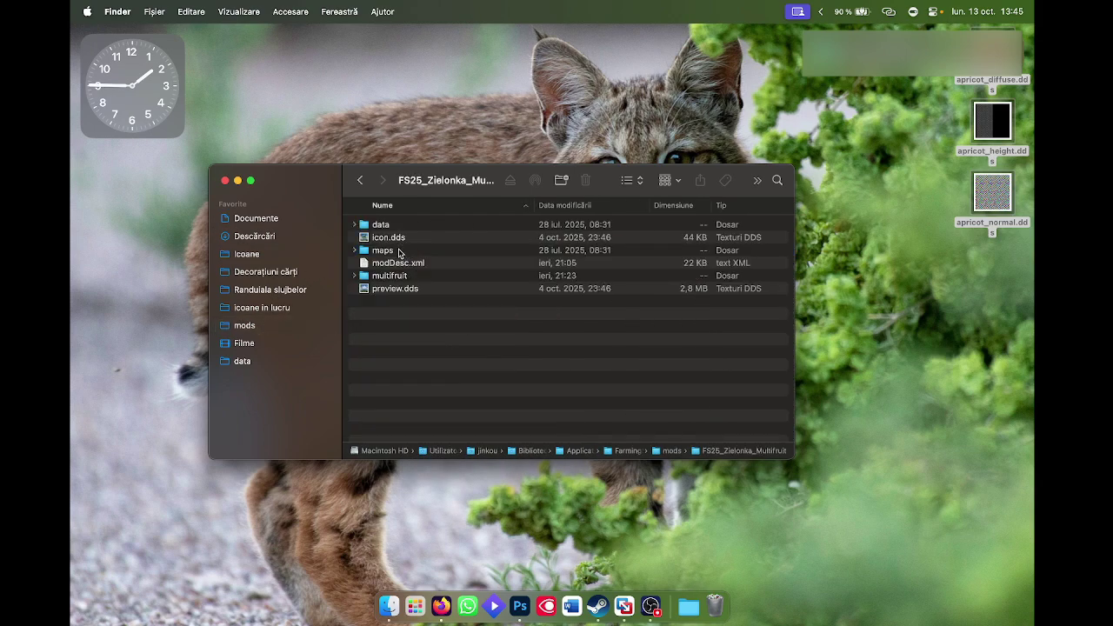
{"action": "left_click", "coordinate": [386, 277]}
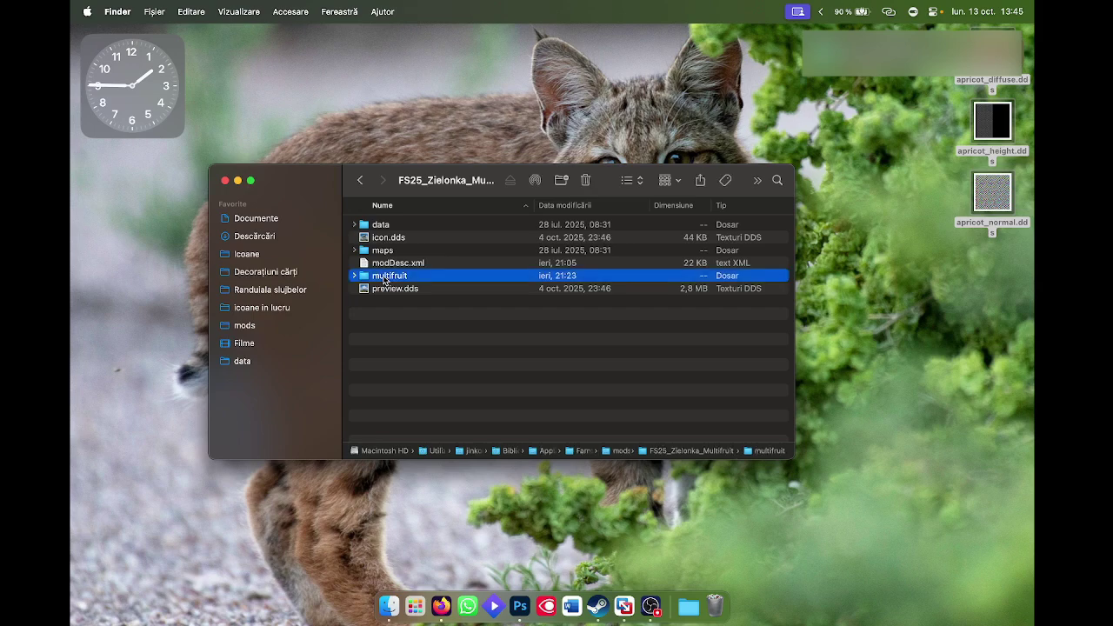
{"action": "double_click", "coordinate": [386, 276]}
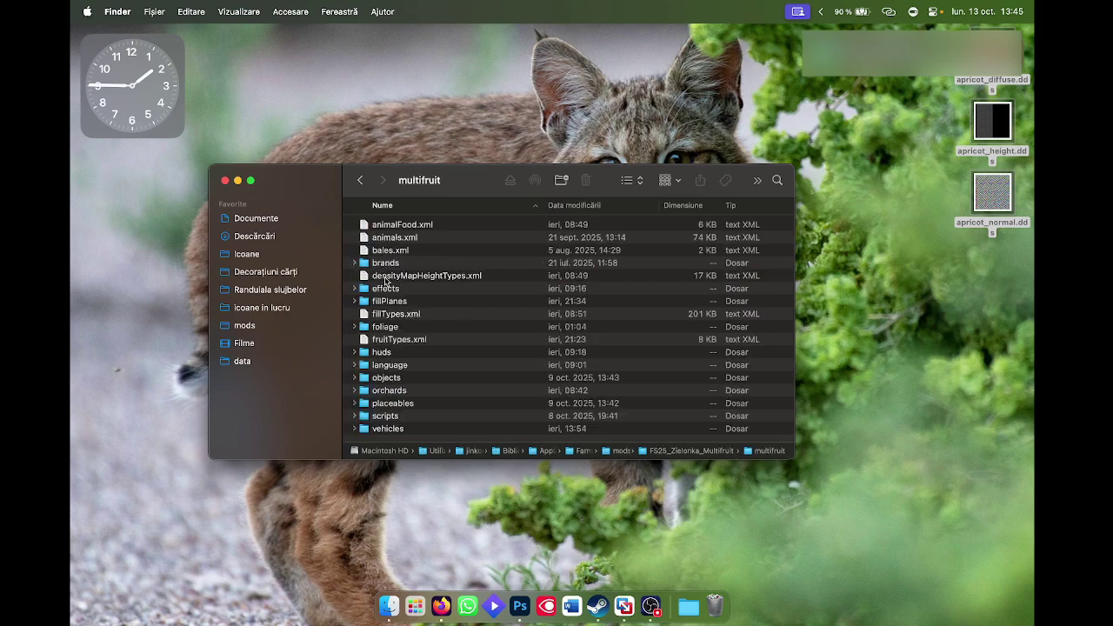
{"action": "left_click", "coordinate": [390, 302]}
{"action": "double_click", "coordinate": [390, 301]}
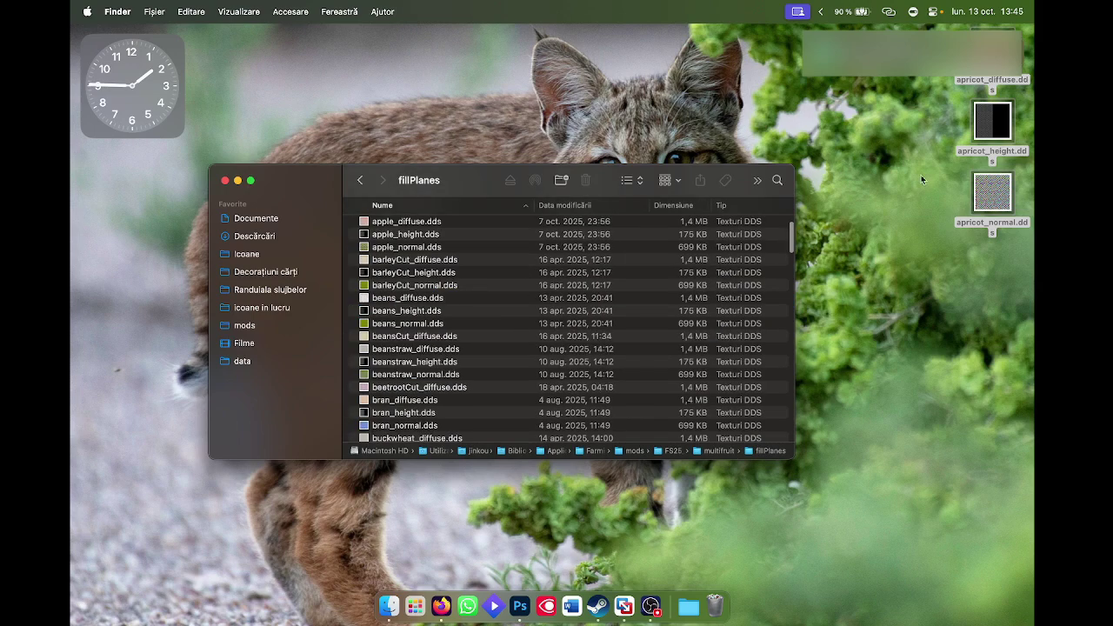
- Move apricot_diffuse.dds, apricot_height.dds and apricot_normal.dds from the Mac desktop into the fillPlanes folder, and close the Finder window
{"action": "left_click", "coordinate": [987, 282]}
{"action": "left_click", "coordinate": [979, 291]}
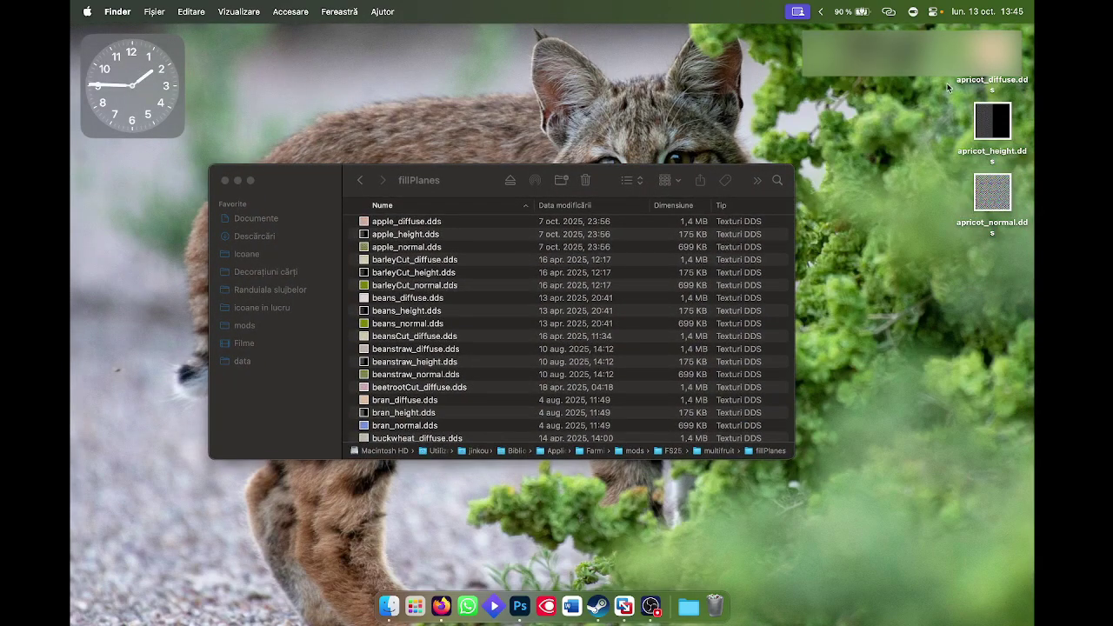
{"action": "left_click_drag", "start_coordinate": [953, 30], "coordinate": [531, 317]}
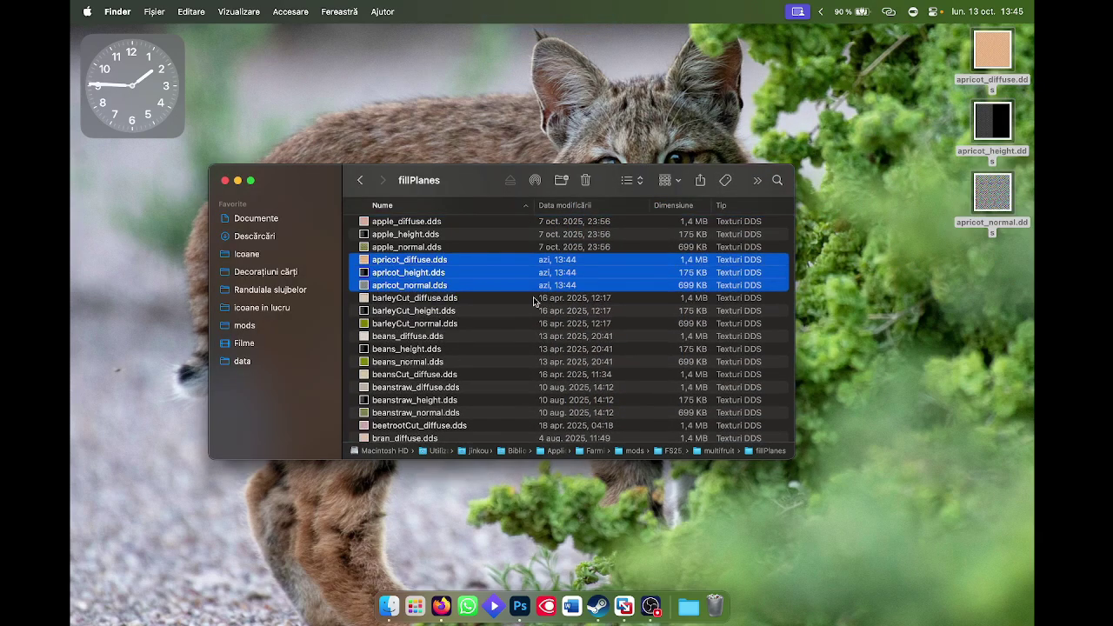
{"action": "left_click", "coordinate": [414, 313]}
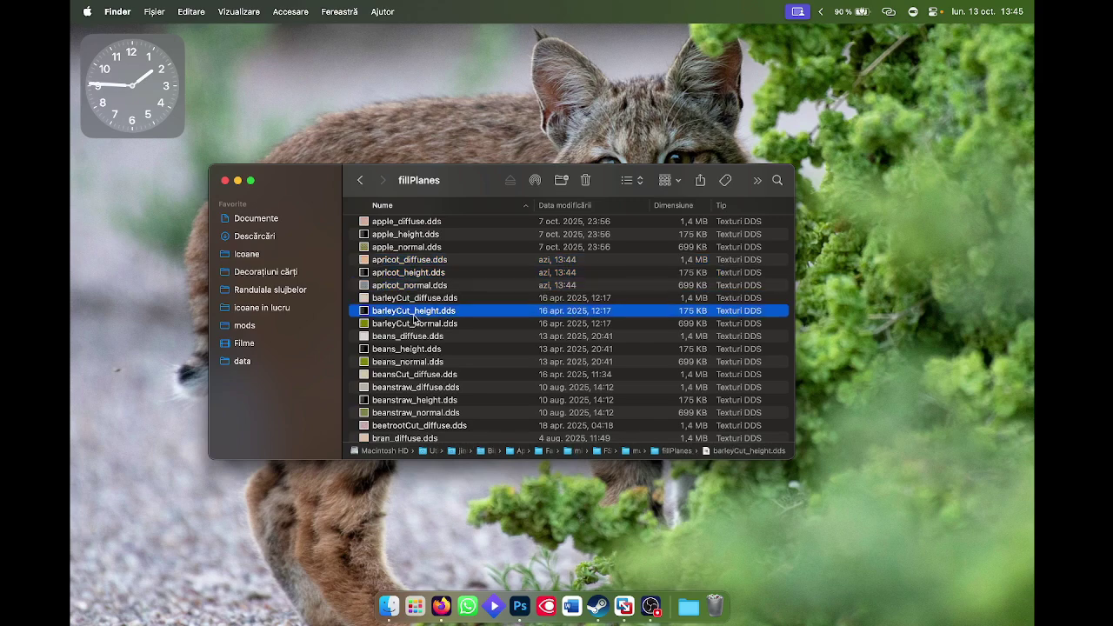
{"action": "left_click", "coordinate": [225, 181]}
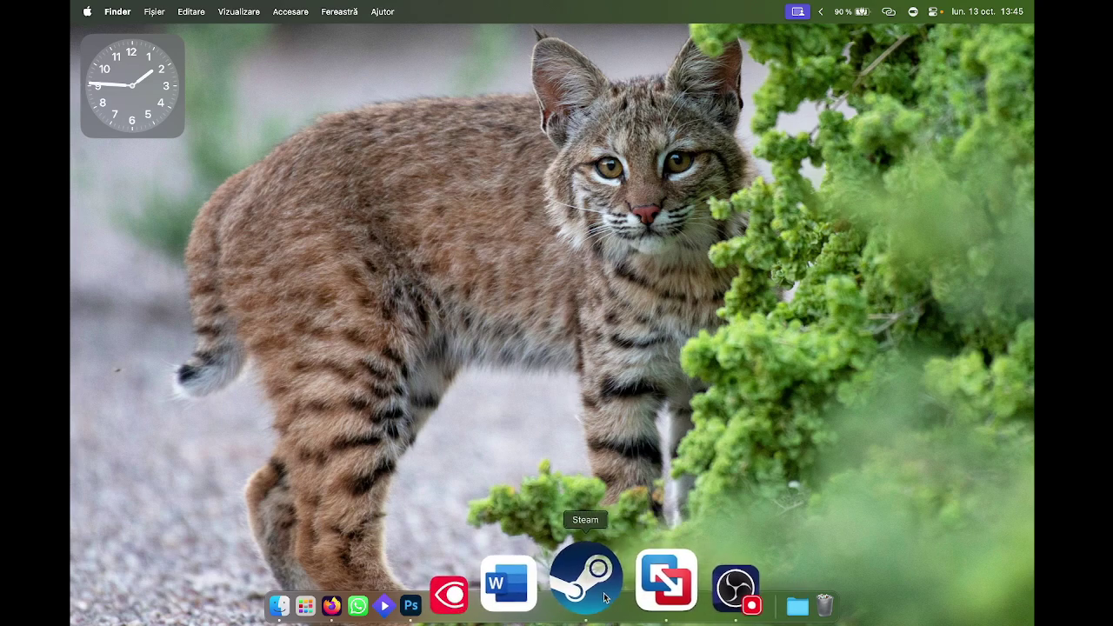
- Launch Farming Simulator 25 from Steam and skip its intro video
{"action": "right_click", "coordinate": [607, 599]}
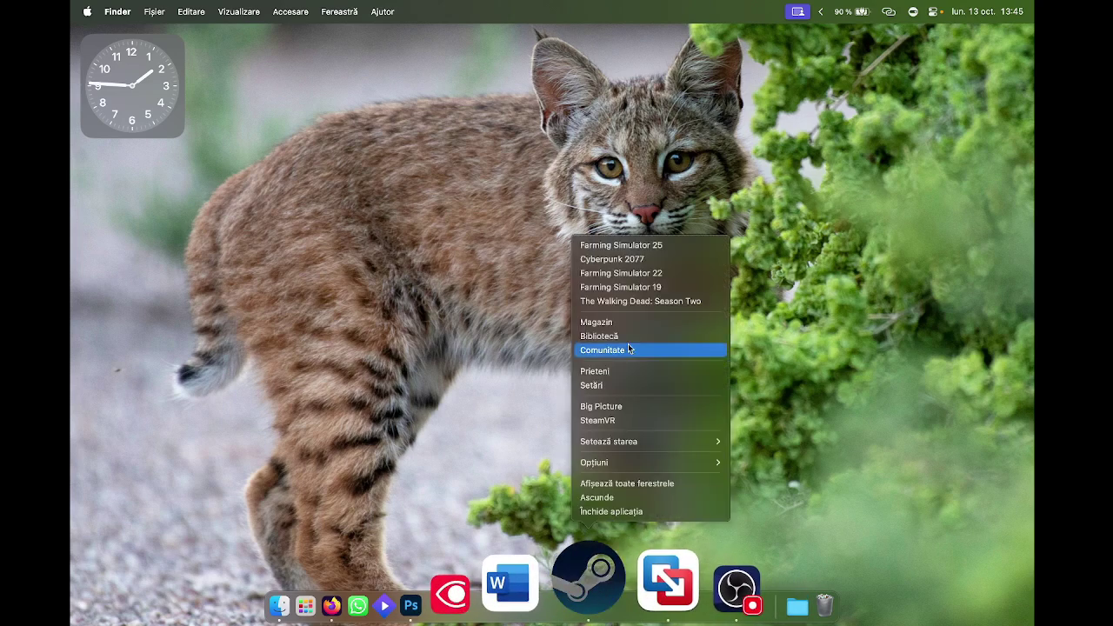
{"action": "left_click", "coordinate": [654, 244]}
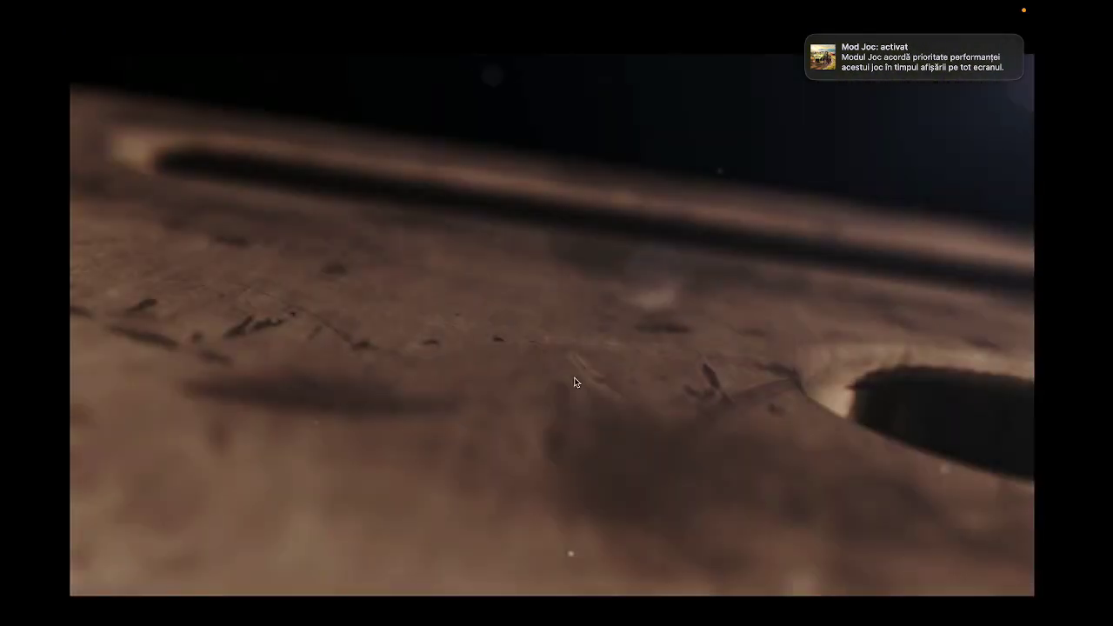
{"action": "left_click", "coordinate": [574, 381]}
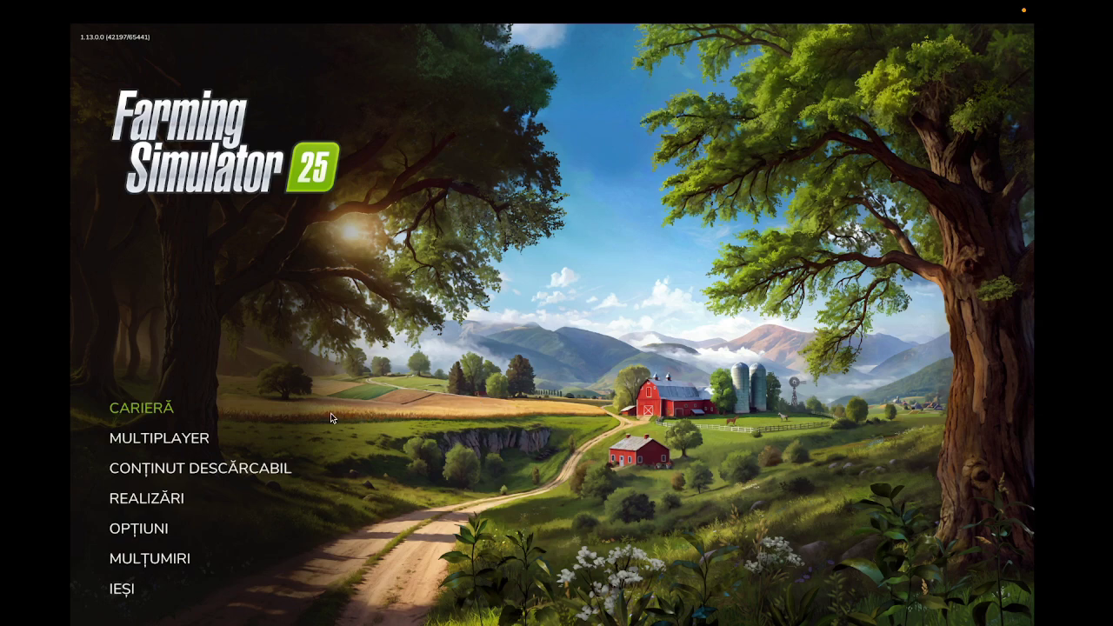
- Load career savegame 4 on the Zielonka Real Orchards - Multifruit map with its current mod selection, and start playing
{"action": "left_click", "coordinate": [157, 414]}
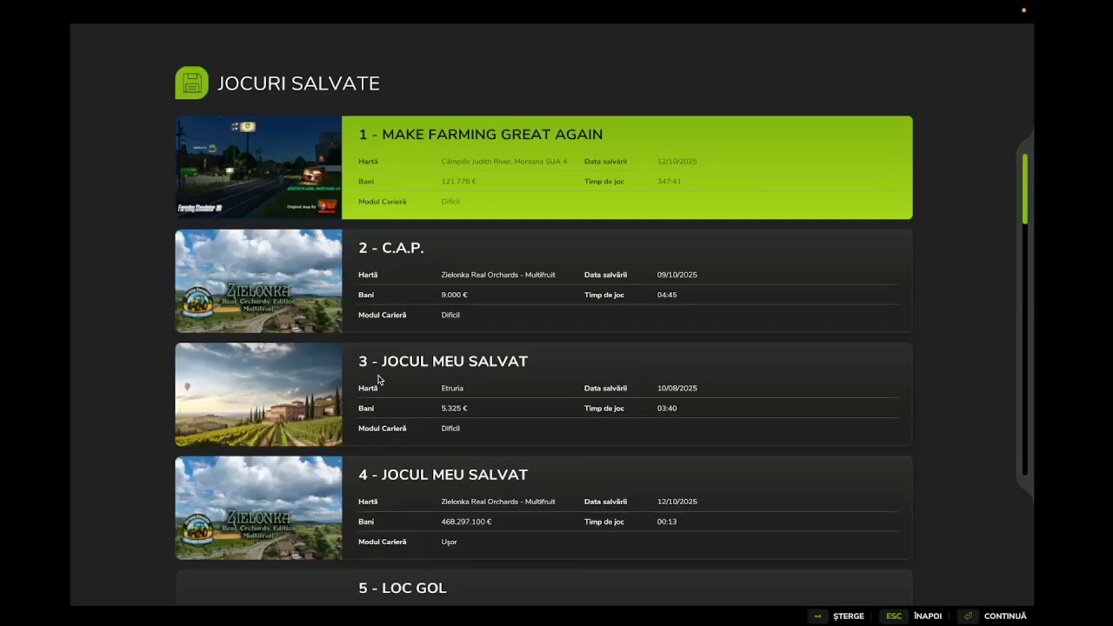
{"action": "left_click", "coordinate": [427, 513]}
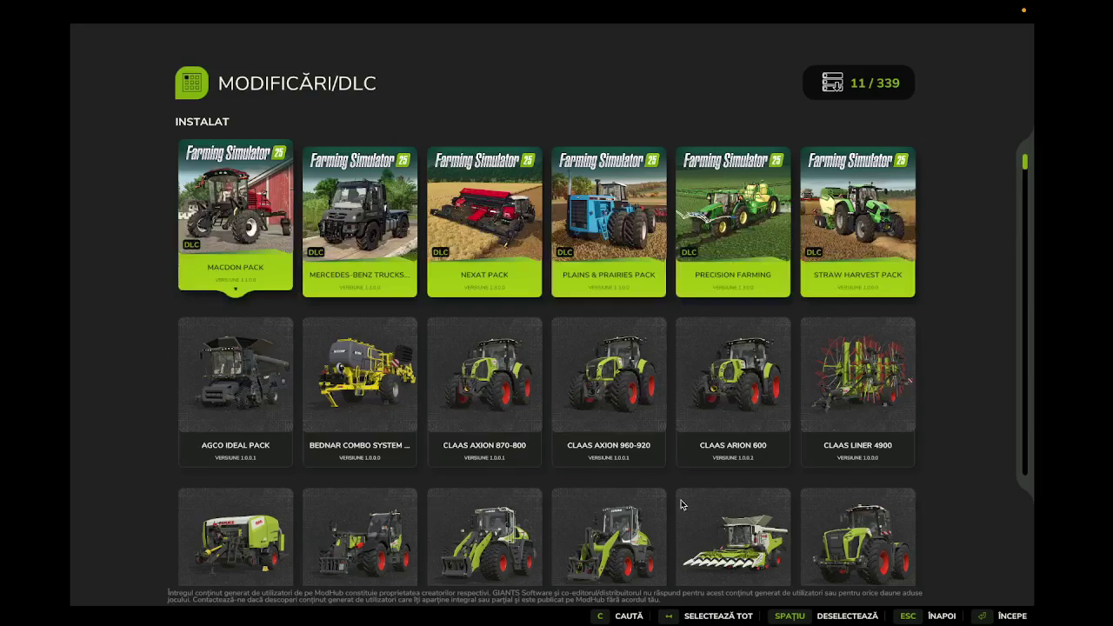
{"action": "left_click", "coordinate": [1013, 616]}
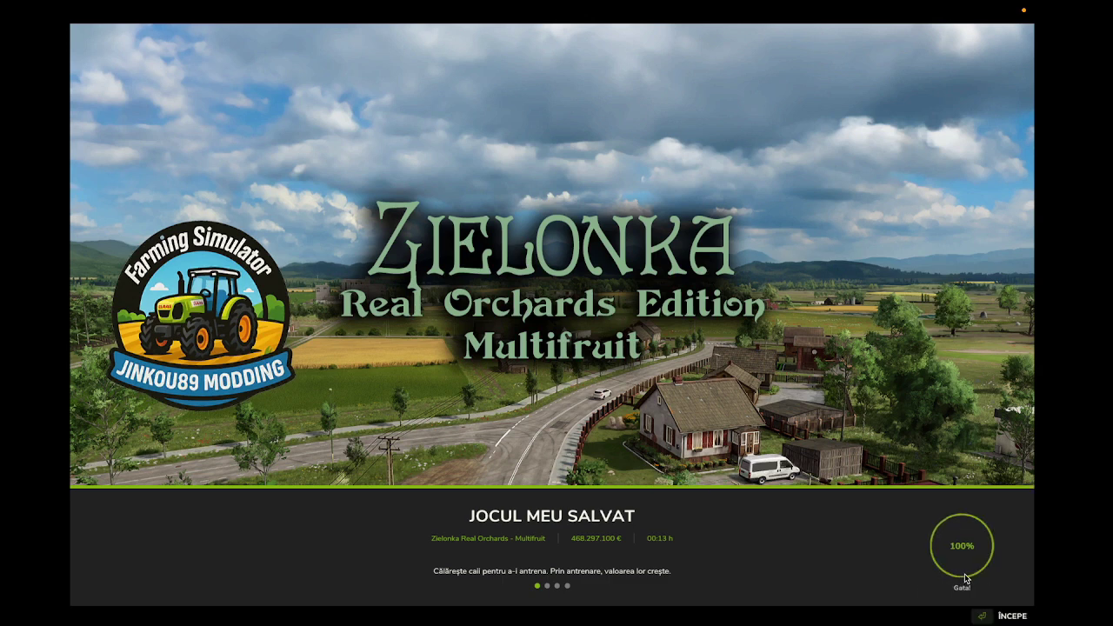
{"action": "left_click", "coordinate": [1009, 616]}
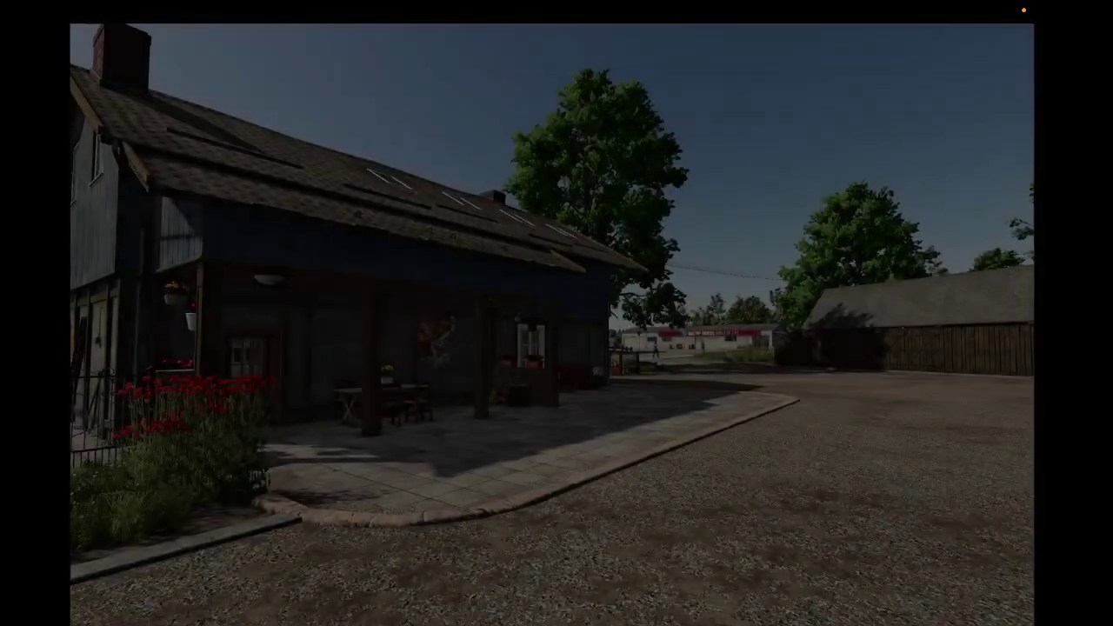
- Walk to the open paved yard and tip an amount of 444 of the APRICOTS fill type to the ground
{"action": "key", "text": "w"}
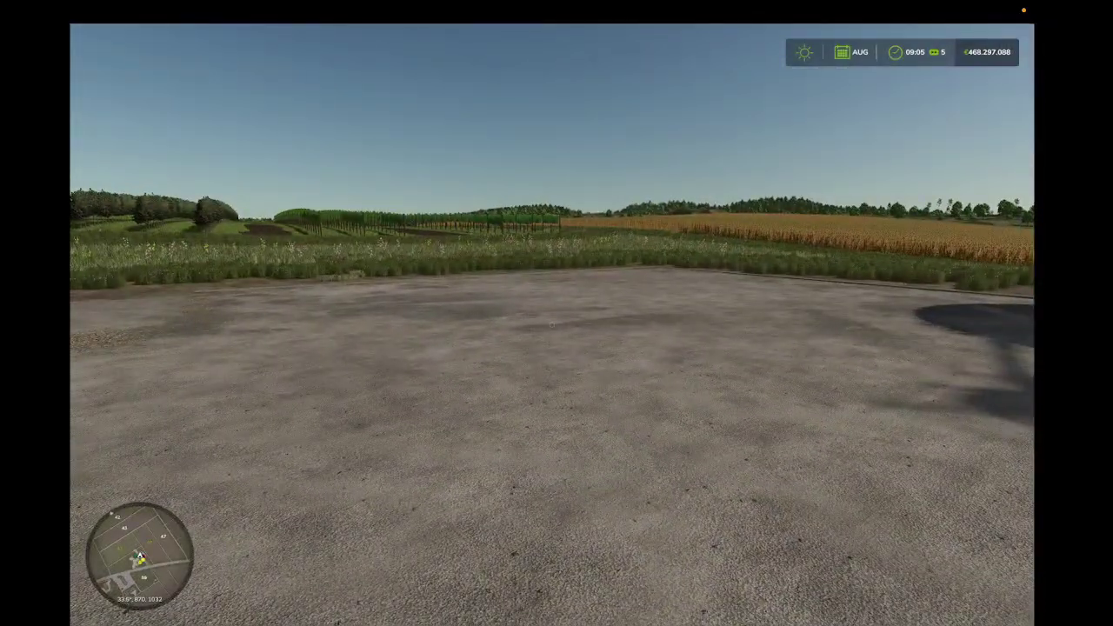
{"action": "key", "text": "ctrl+0"}
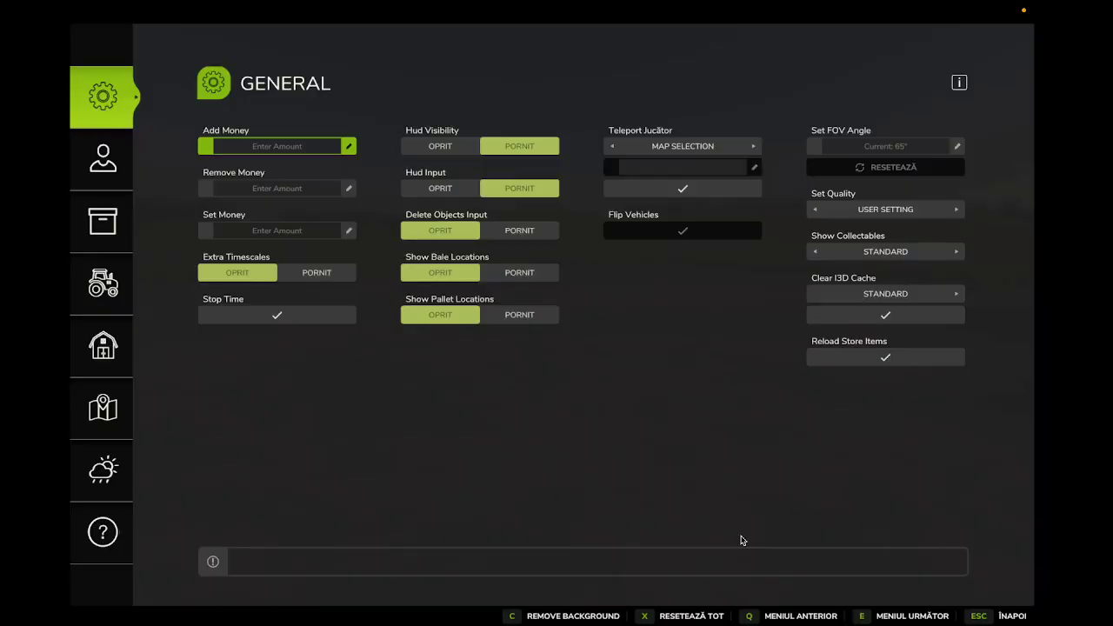
{"action": "left_click", "coordinate": [102, 221]}
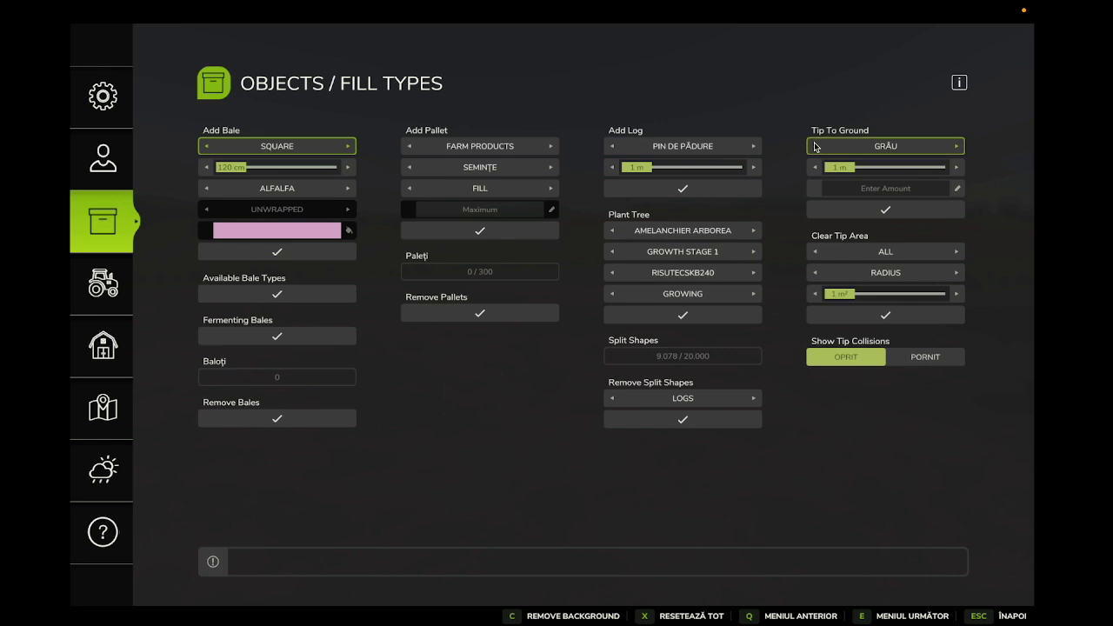
{"action": "left_click", "coordinate": [818, 152]}
{"action": "left_click", "coordinate": [817, 152]}
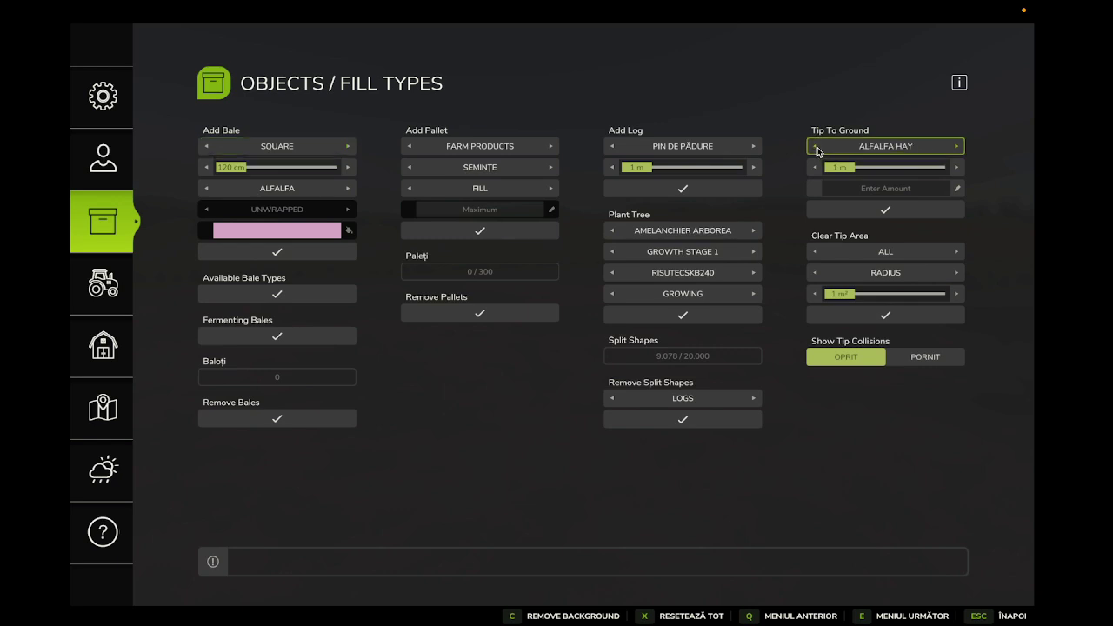
{"action": "left_click", "coordinate": [818, 153]}
{"action": "left_click", "coordinate": [818, 153]}
{"action": "left_click", "coordinate": [880, 193]}
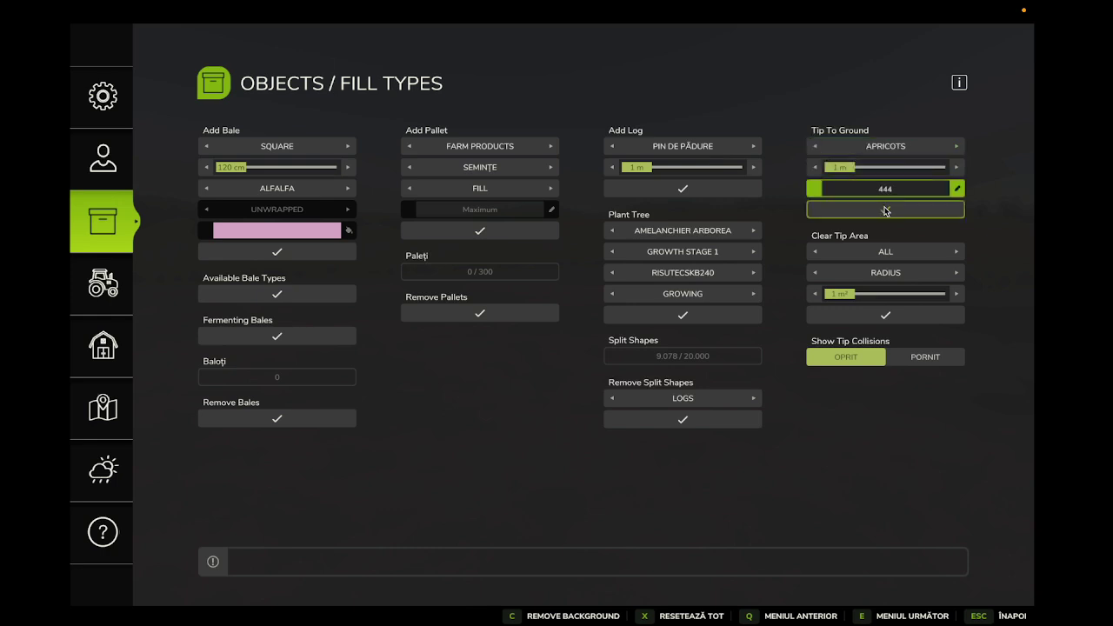
{"action": "left_click", "coordinate": [886, 209]}
{"action": "key", "text": "Escape"}
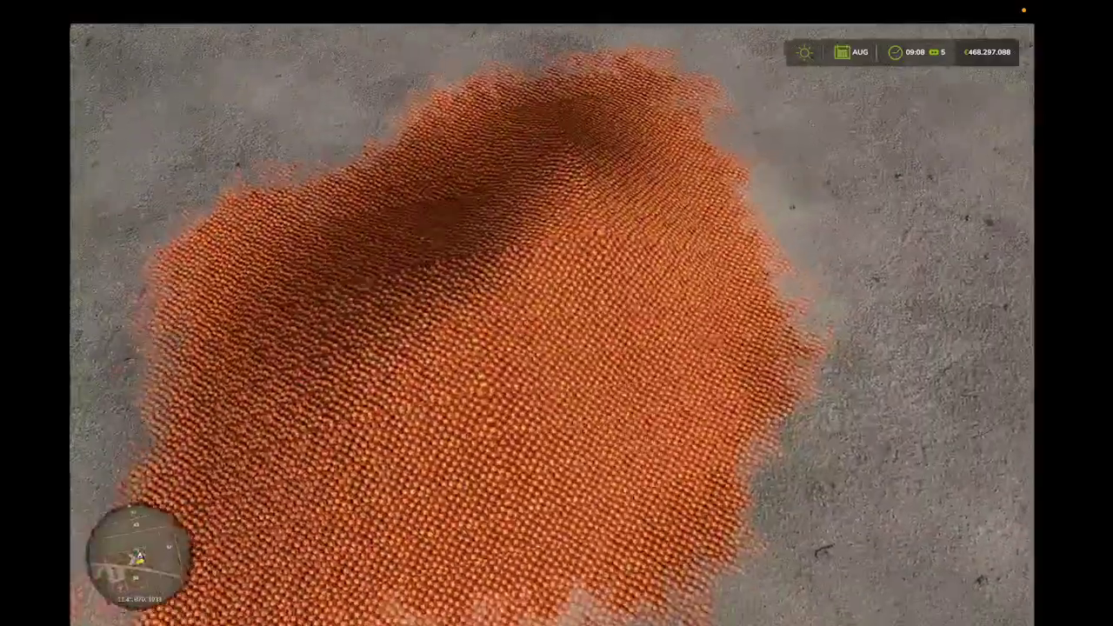